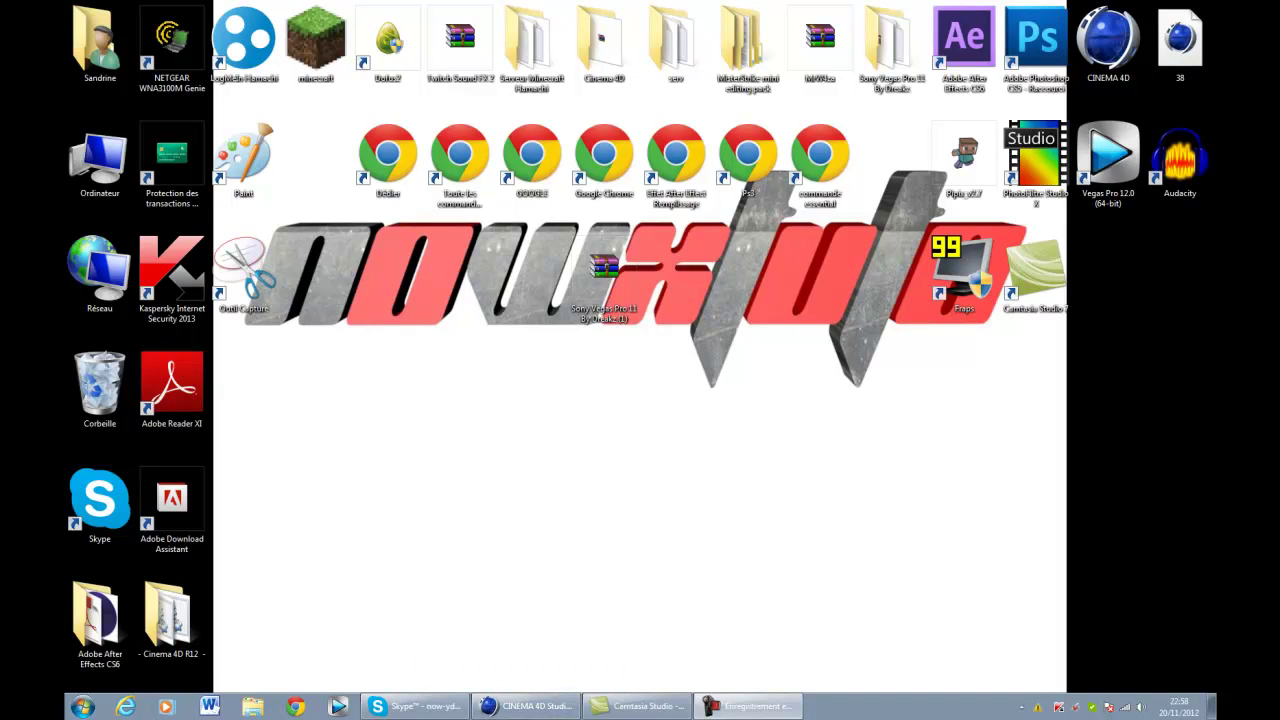
Step: Switch to the CINEMA 4D window
click(527, 706)
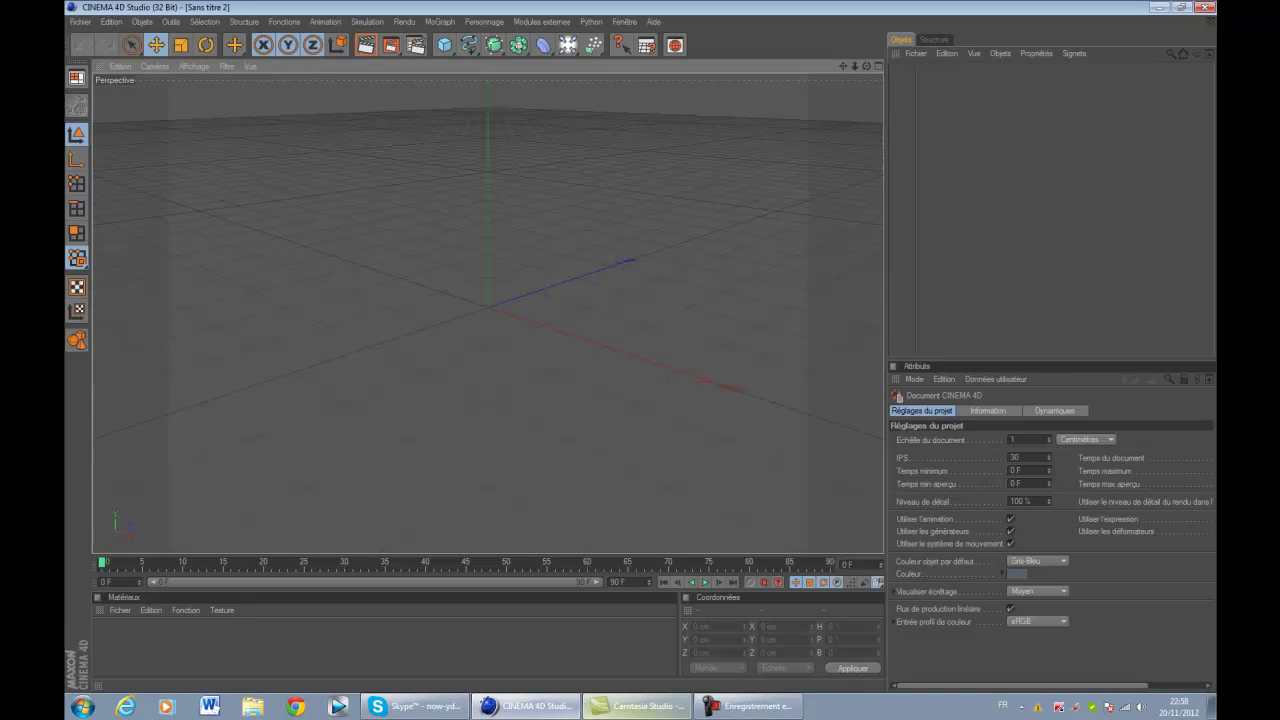
mouse_move(637, 706)
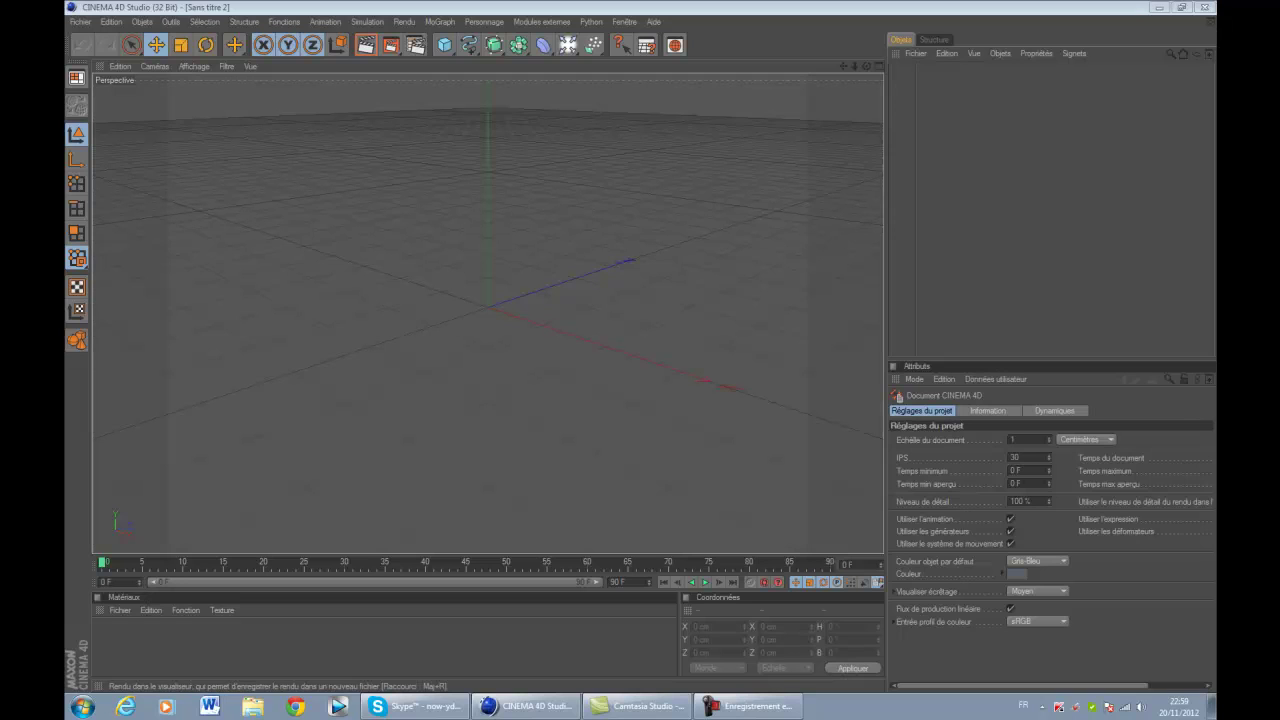
click(390, 45)
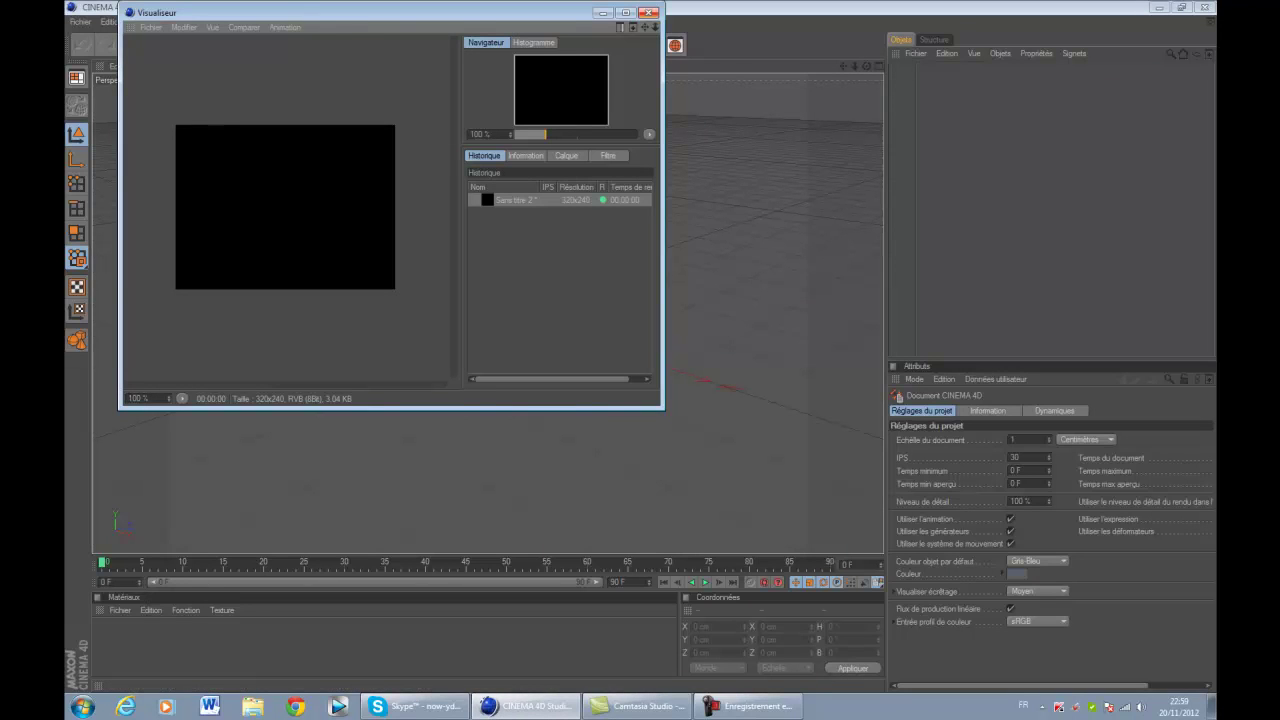
click(649, 13)
Step: In the render settings, choose the DVCPRO HD 1080 29.97 output preset and set the rendered images to Toutes les images
click(414, 45)
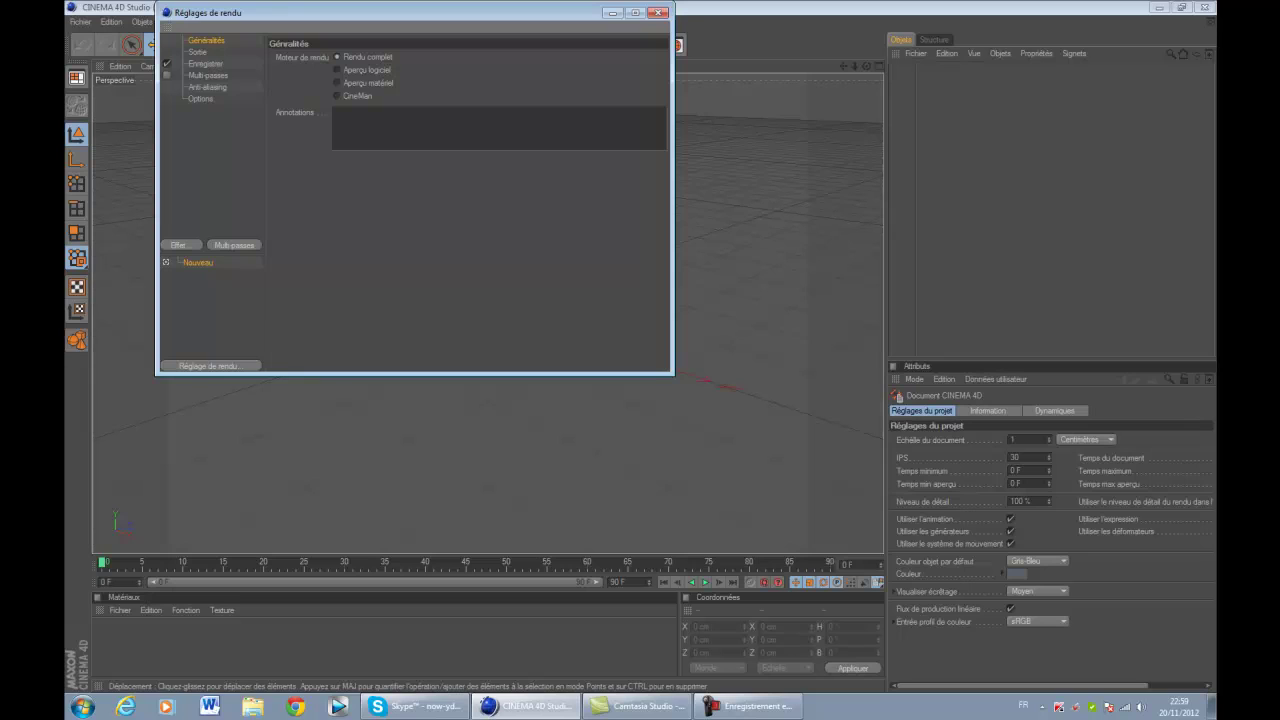
click(198, 52)
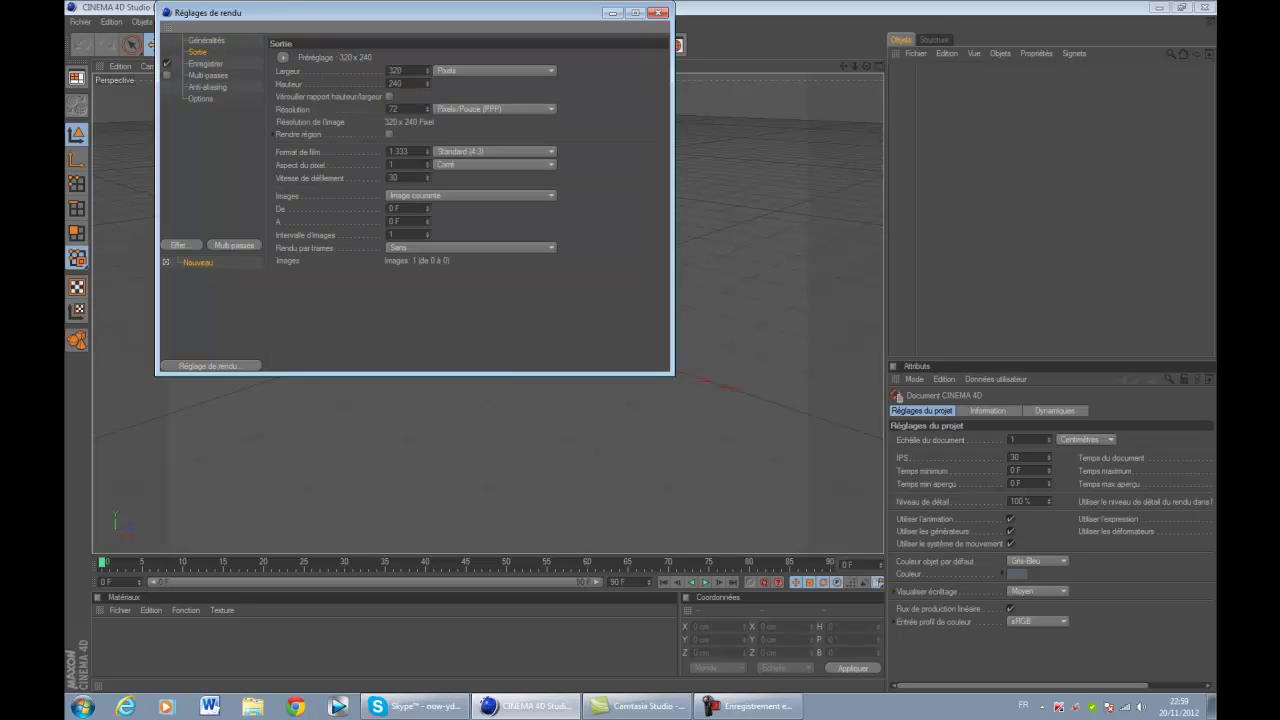
click(283, 57)
mouse_move(315, 97)
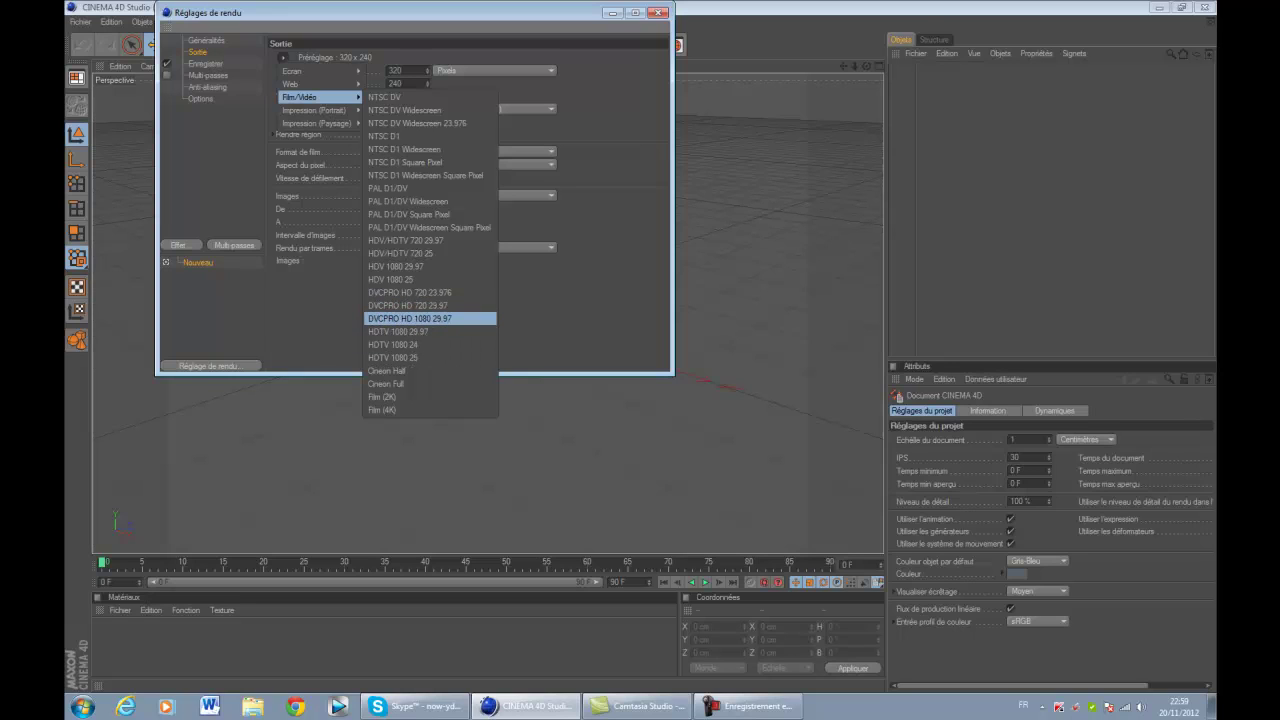
click(410, 318)
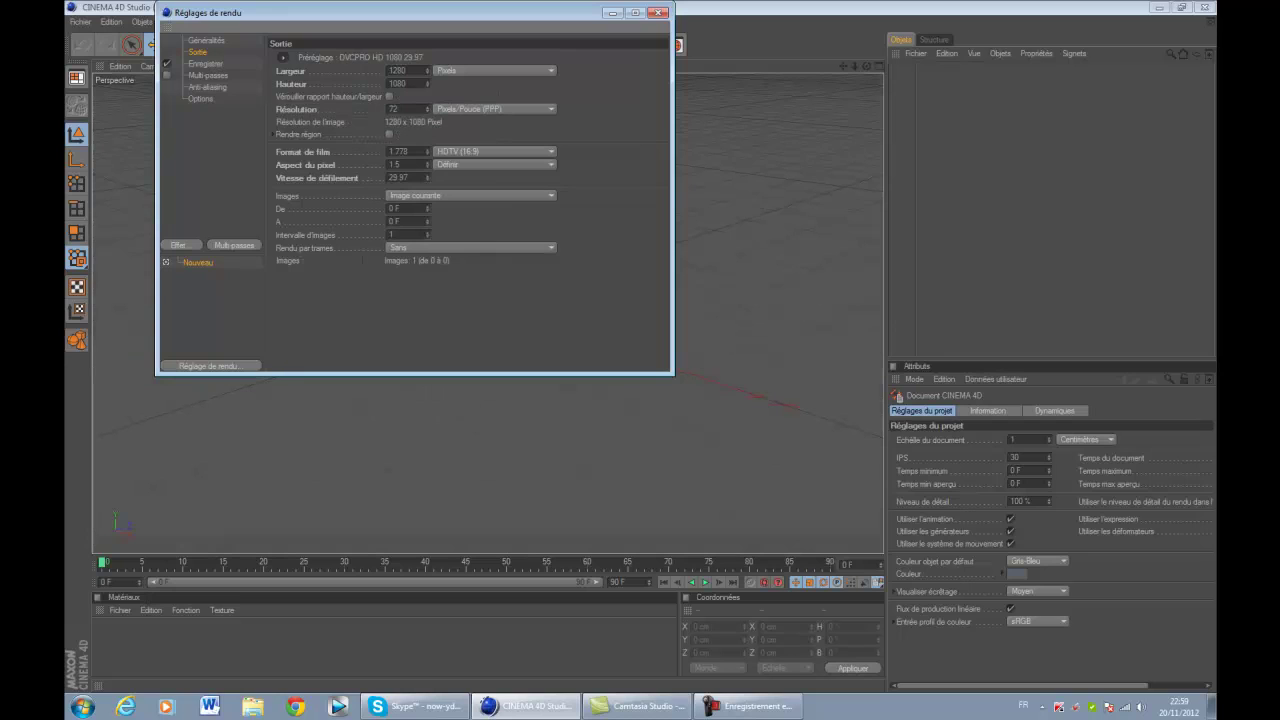
click(470, 196)
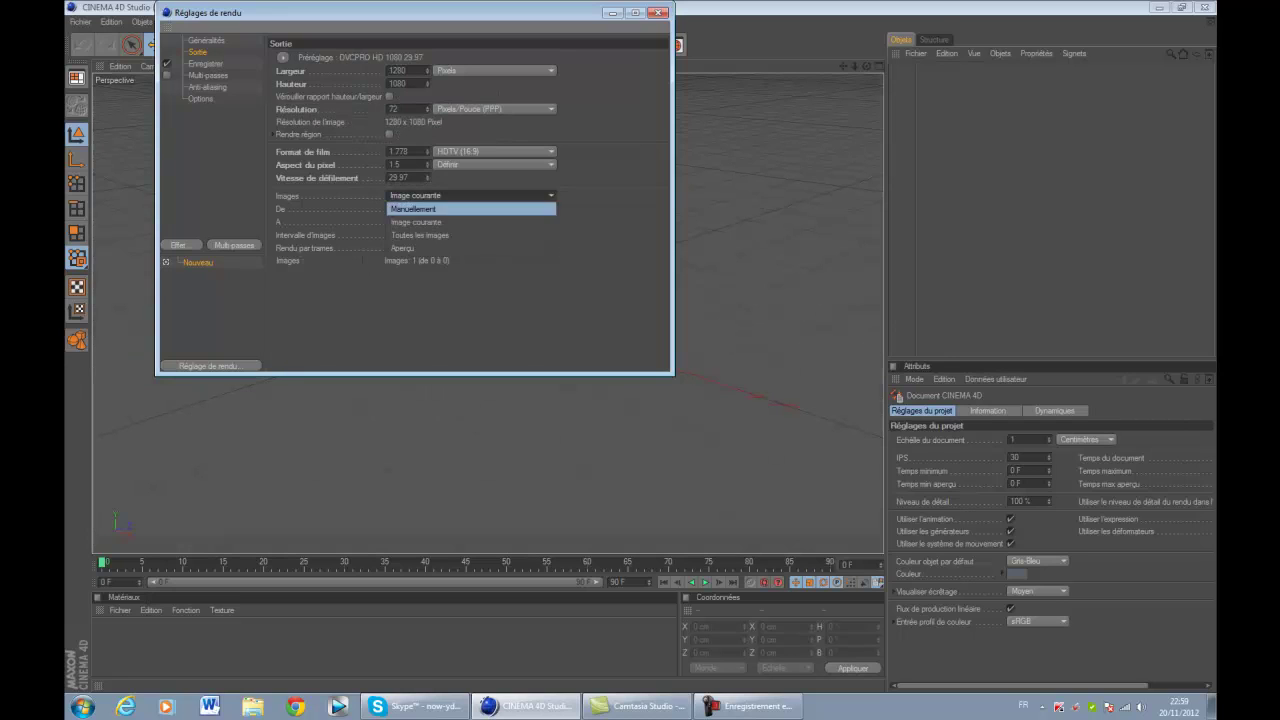
click(470, 235)
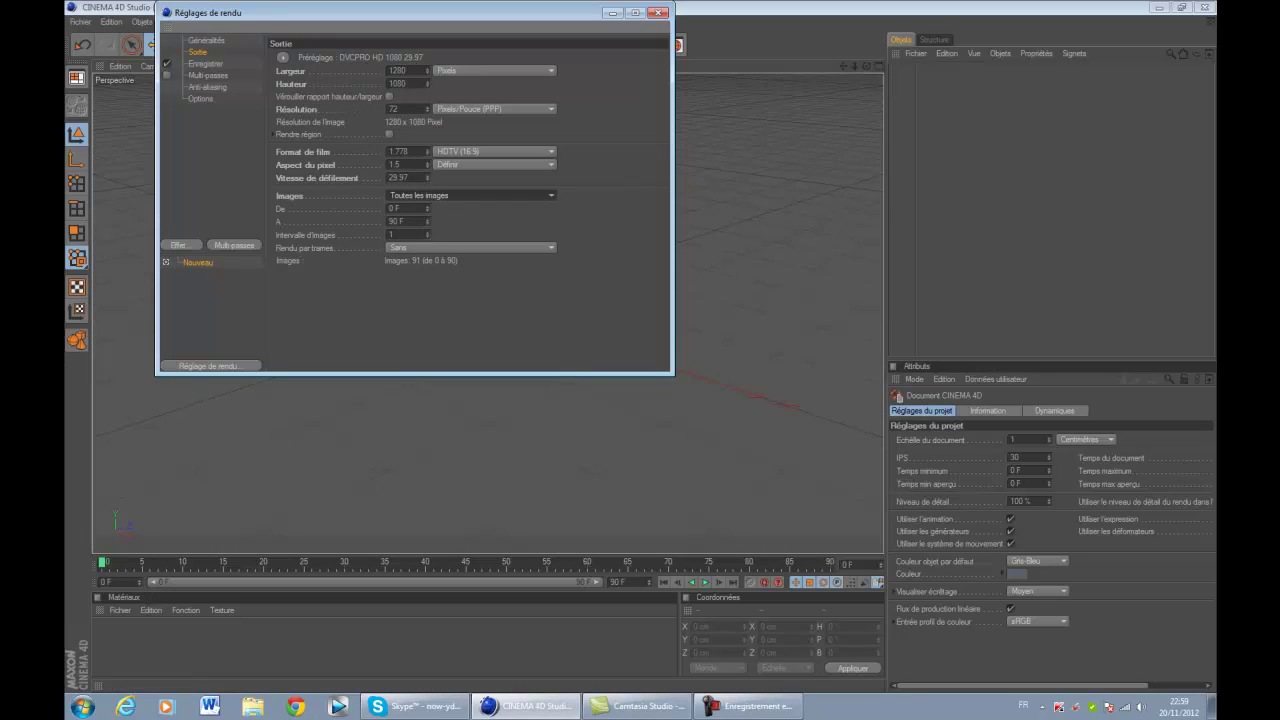
Step: Set the render to be saved as "Intro tuto" in the Documents library, in Film AVI format
click(206, 64)
click(652, 83)
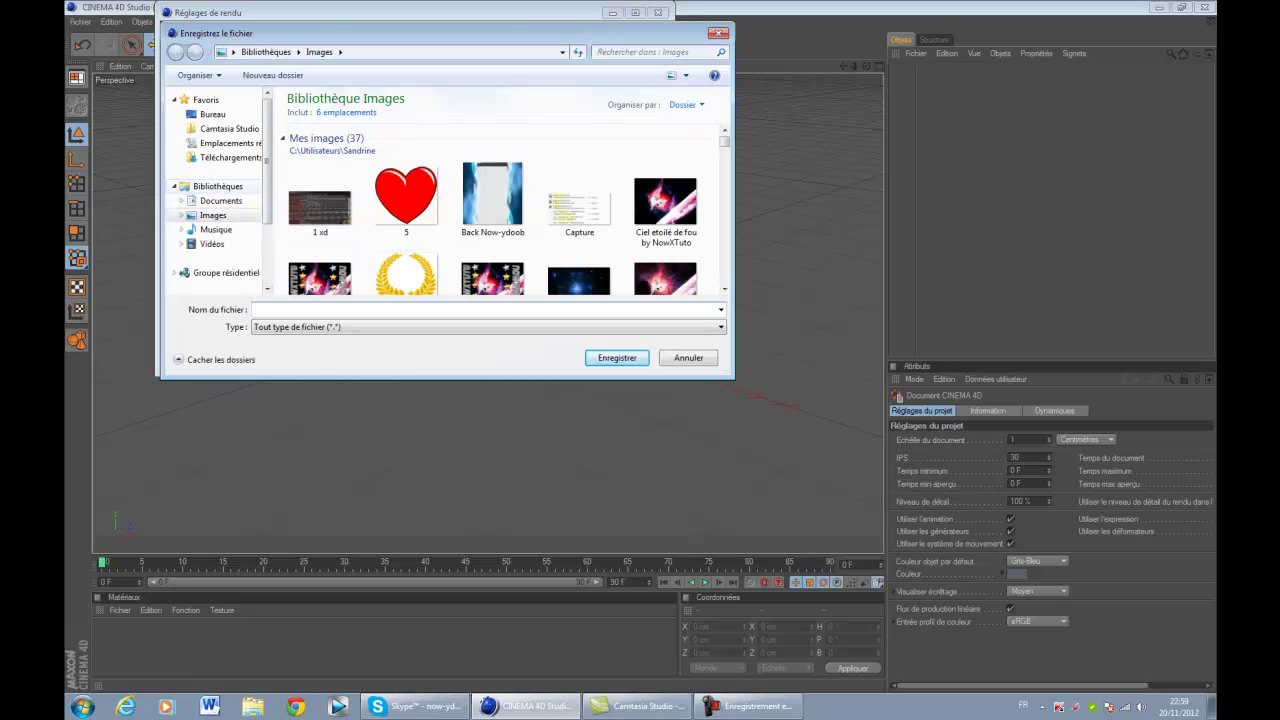
click(220, 200)
click(300, 310)
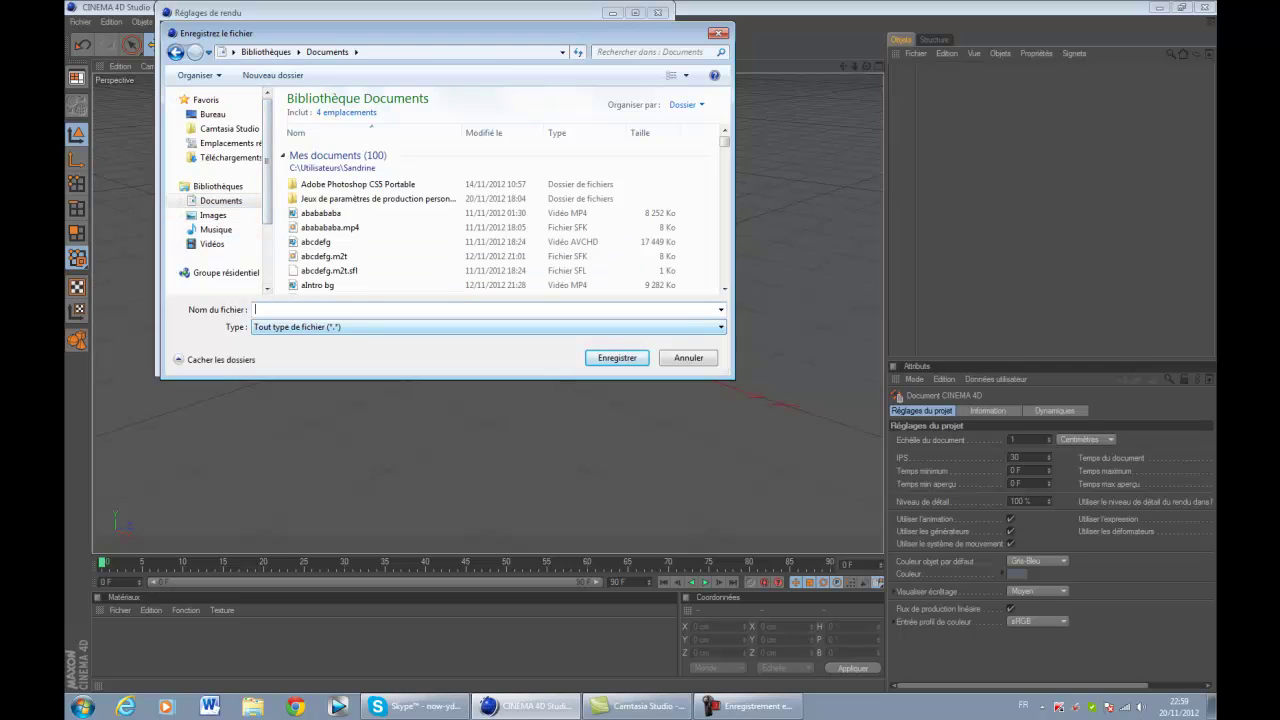
text(Intro tuto)
key(Return)
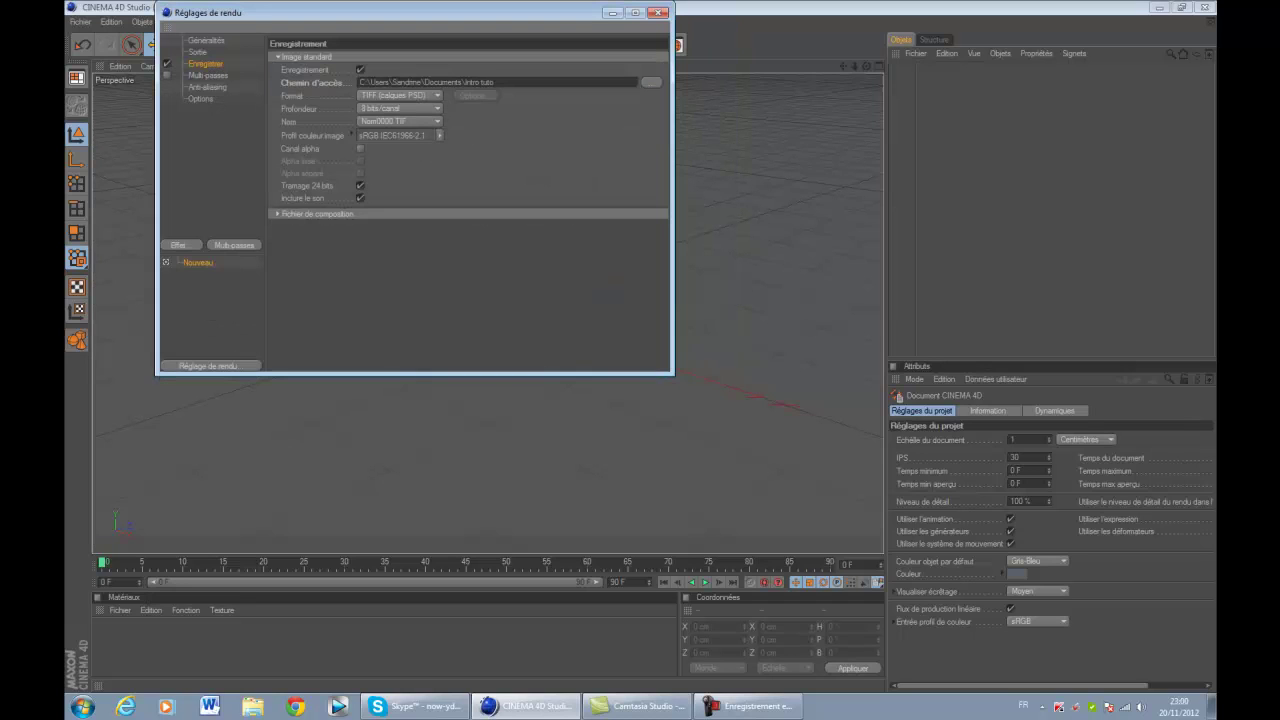
click(400, 95)
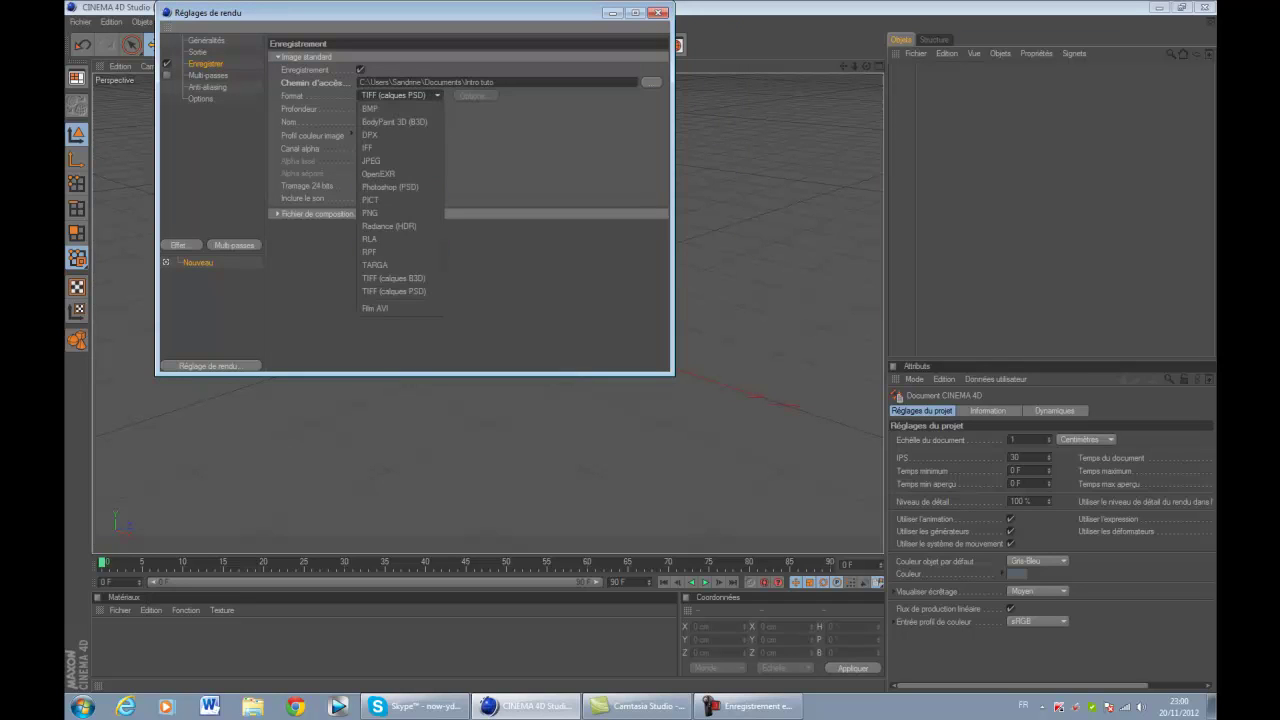
click(390, 308)
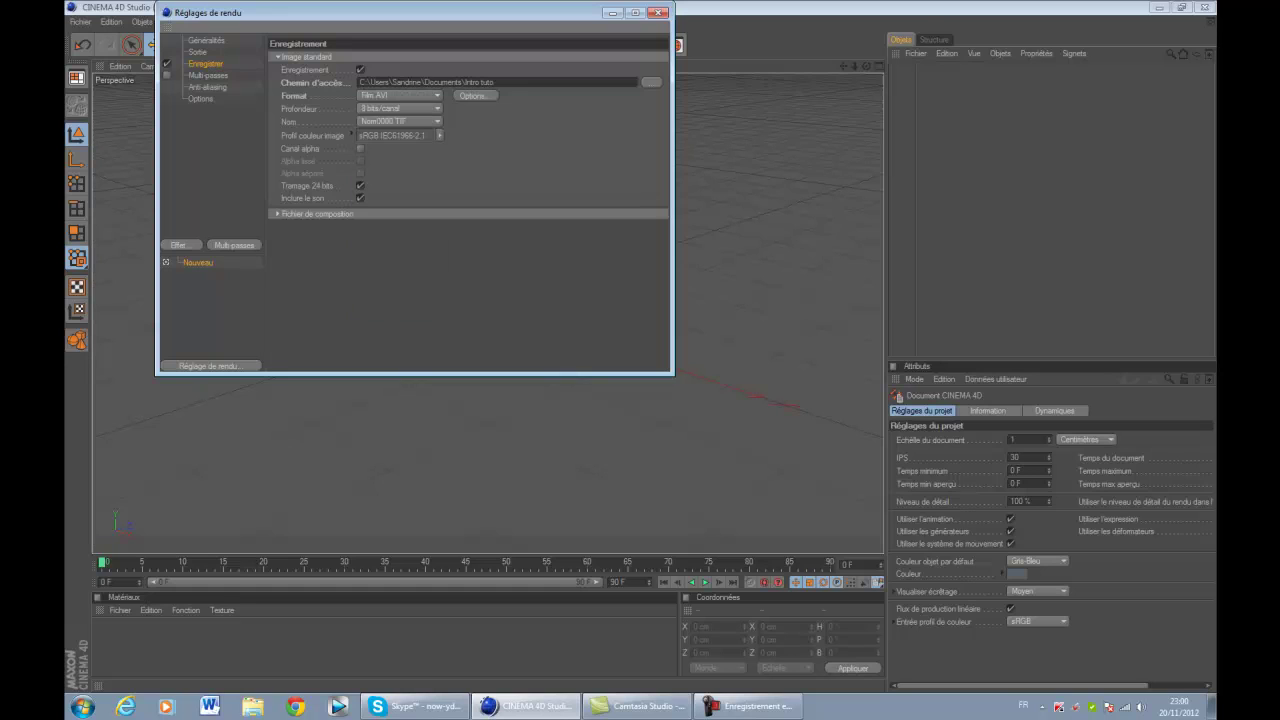
Step: Set render anti-aliasing to Au mieux with the Animation filter and a 2x2 minimum level, and close the render settings
click(208, 76)
click(208, 87)
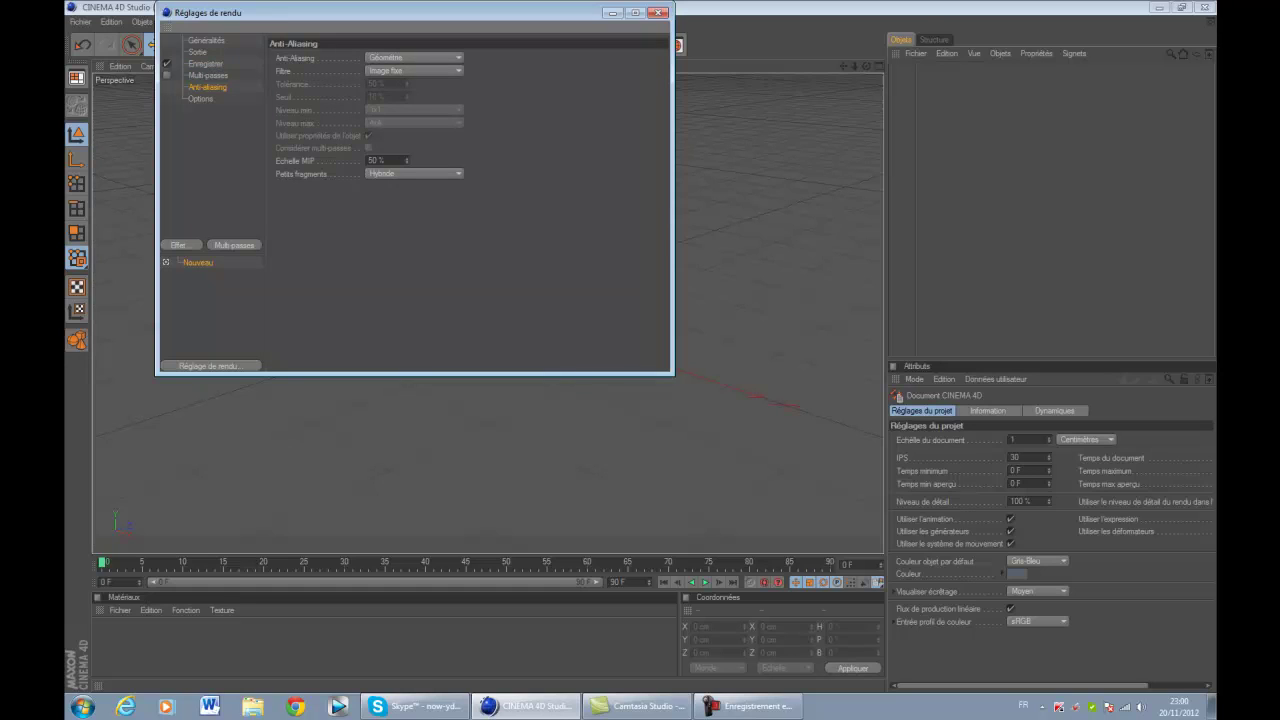
click(414, 57)
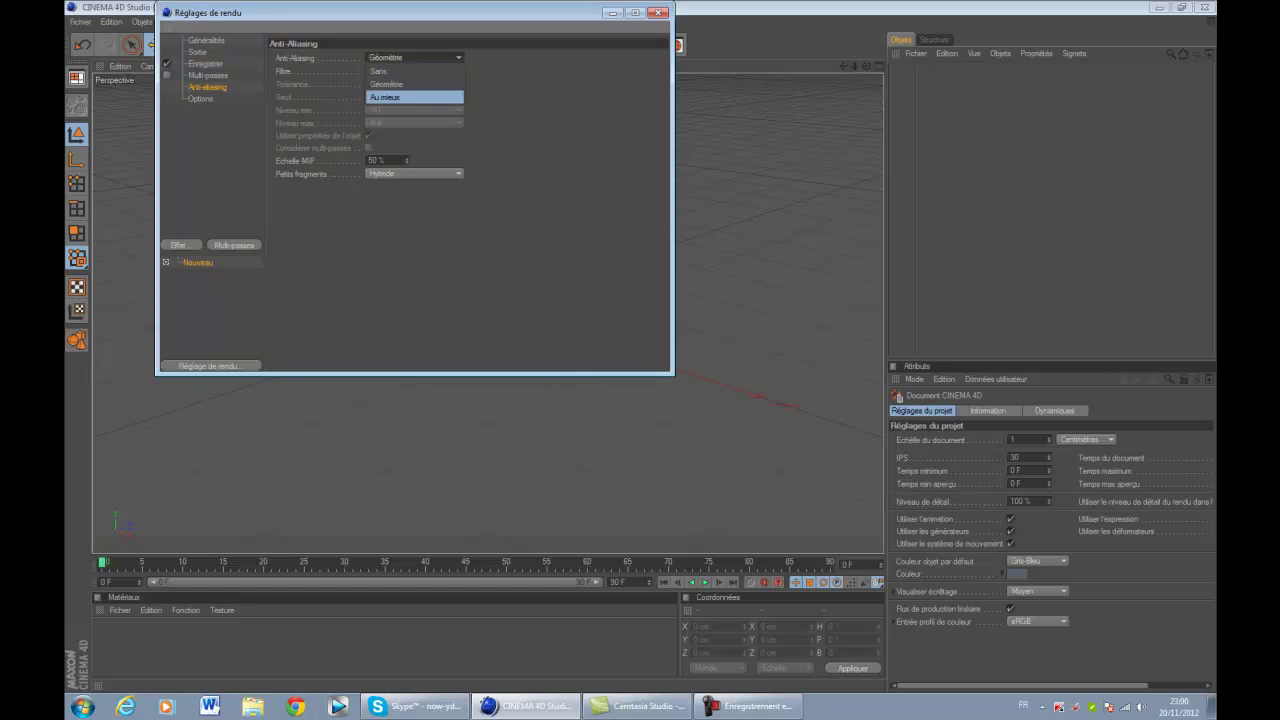
click(414, 97)
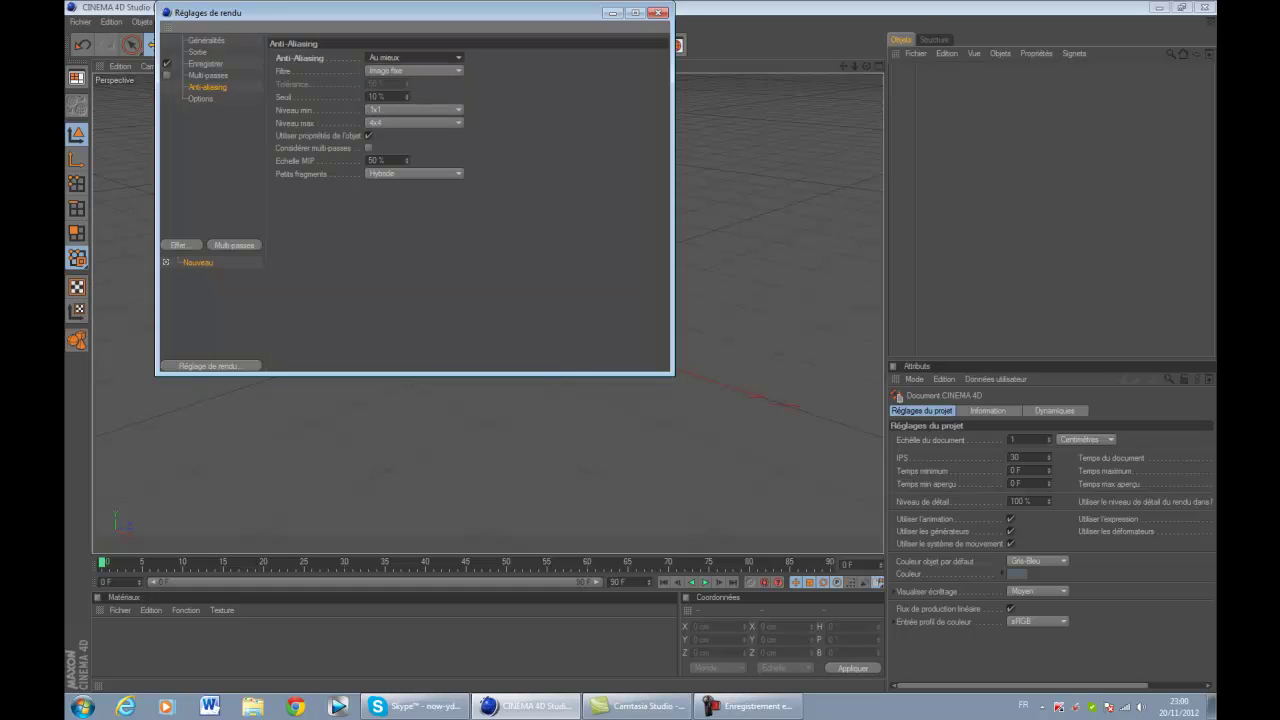
click(414, 70)
click(414, 97)
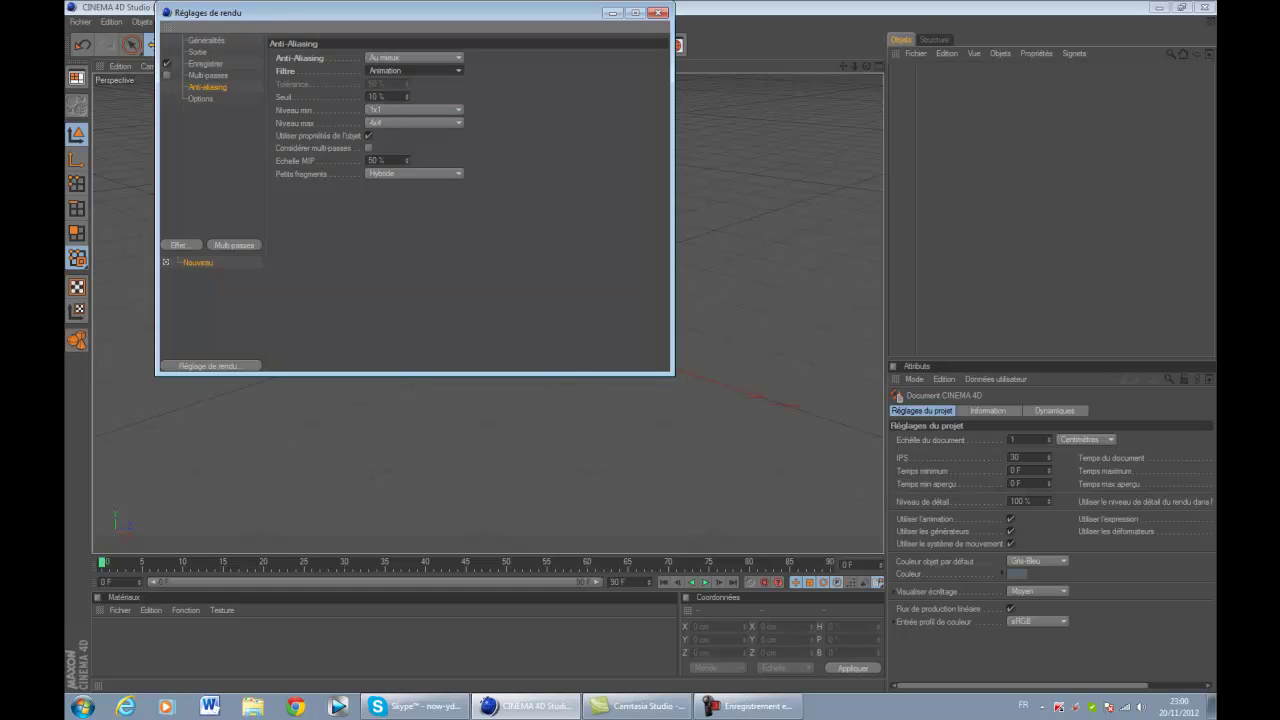
click(414, 109)
click(414, 134)
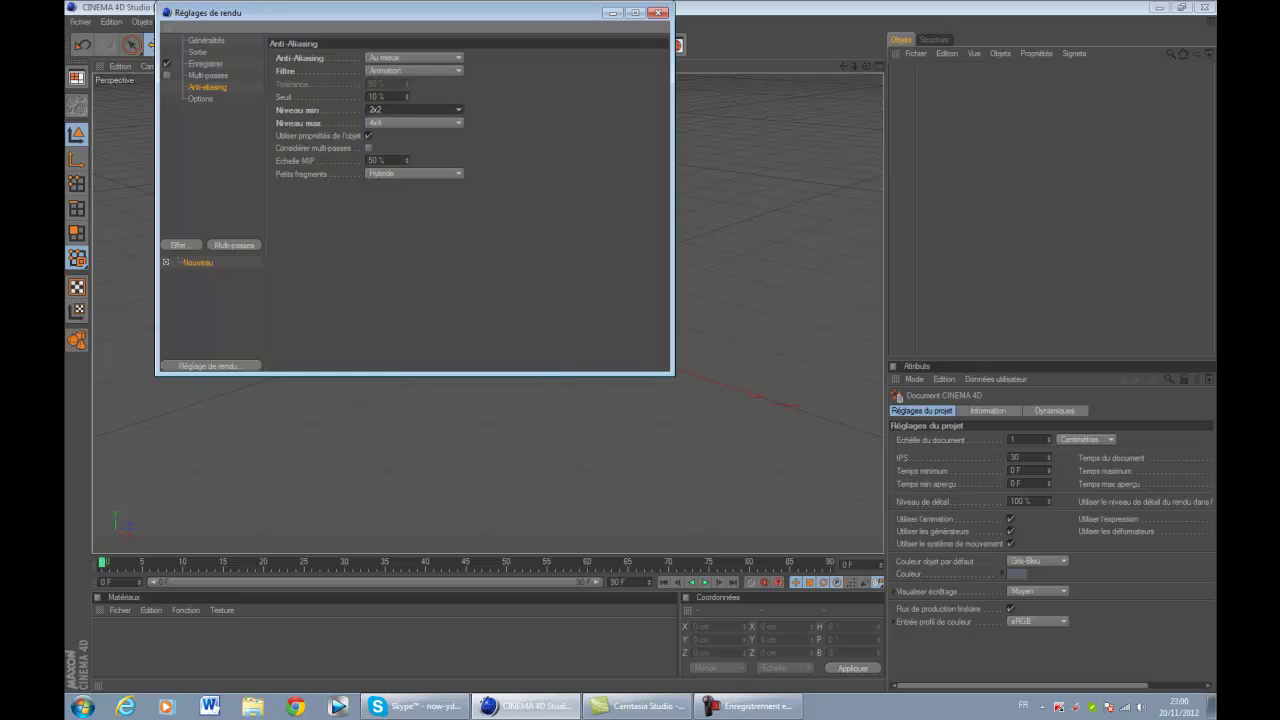
click(657, 12)
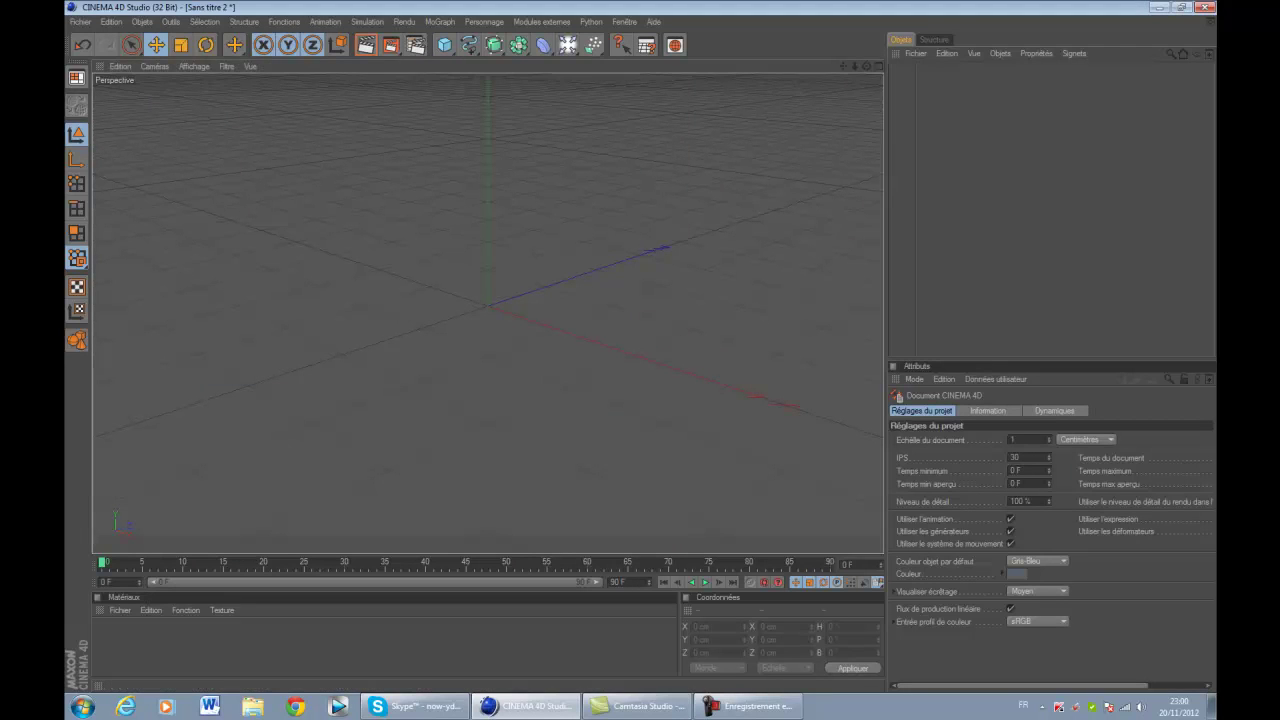
Step: Add a MoGraph Mo Texte object to the scene
click(440, 21)
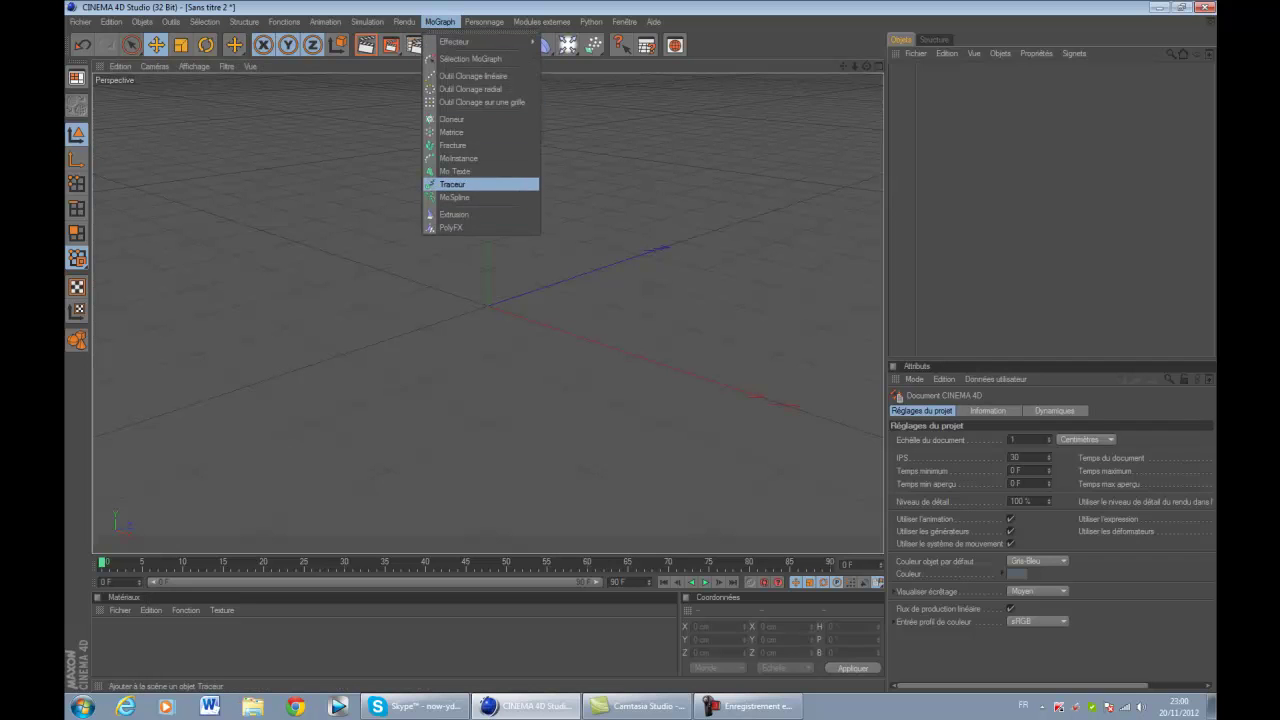
click(470, 183)
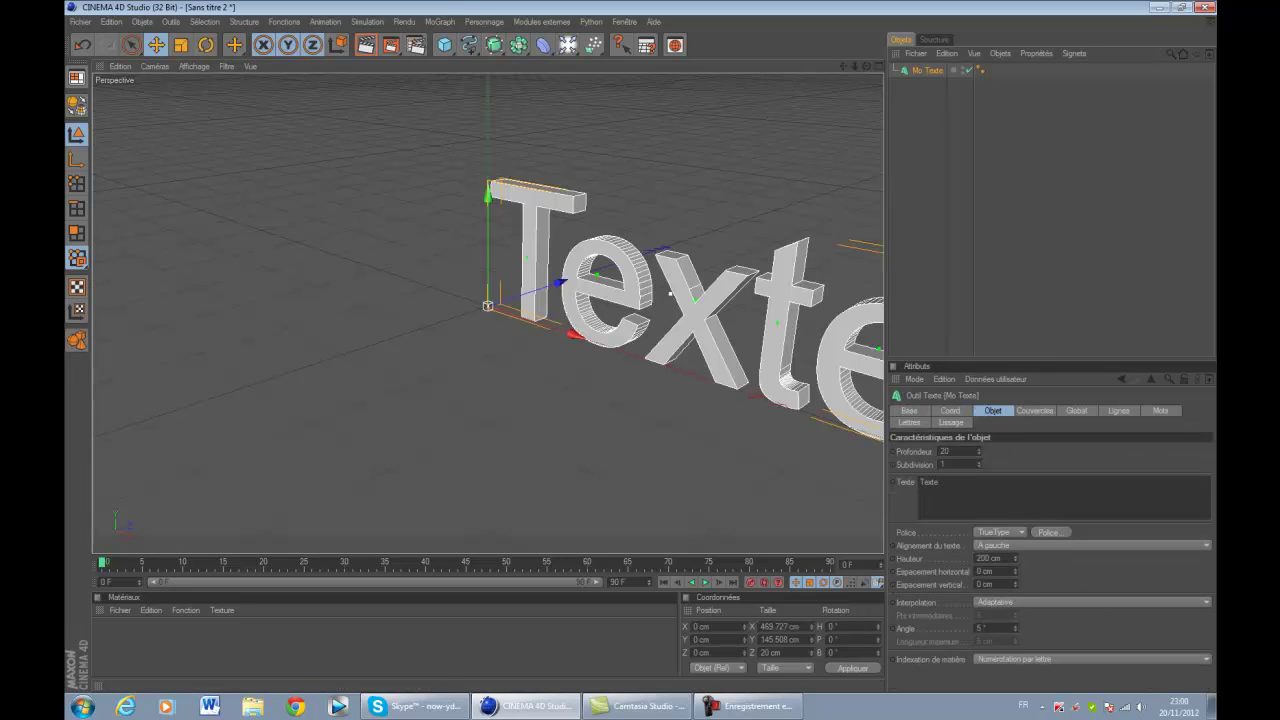
drag(867, 66, 952, 20)
scroll(488, 313, down, 5)
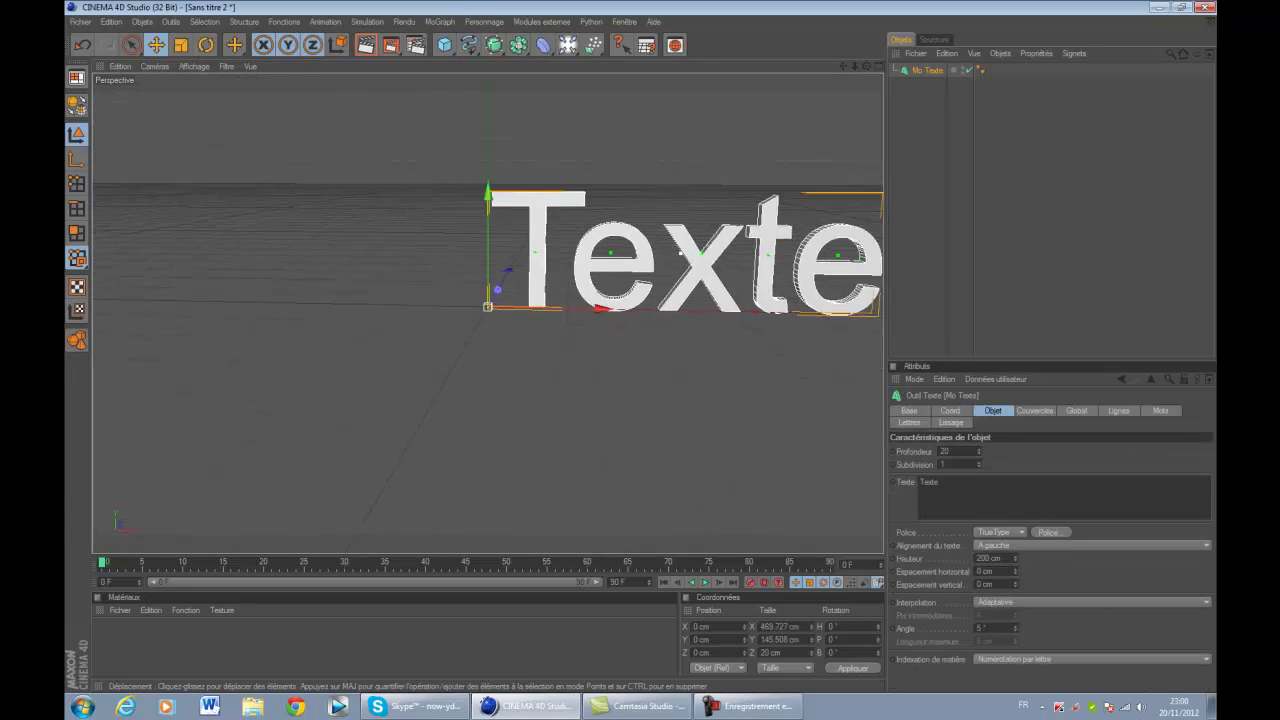
drag(843, 66, 819, 61)
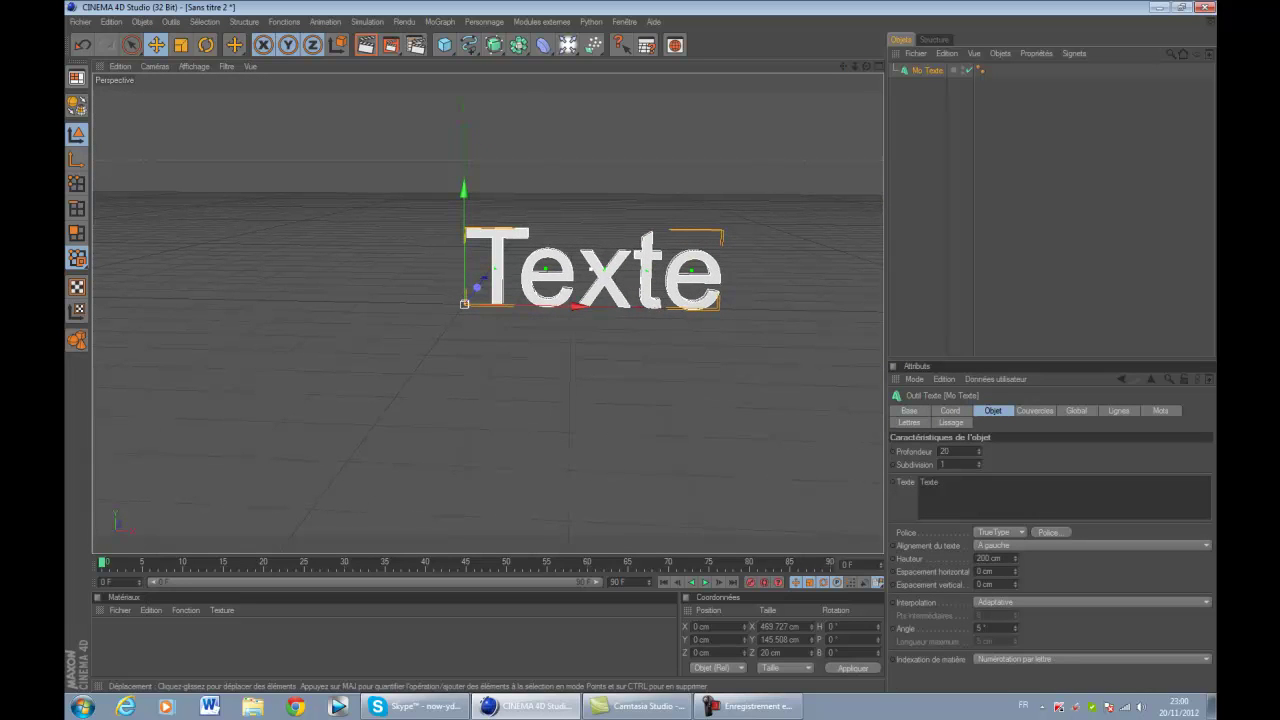
drag(843, 66, 783, 76)
scroll(488, 313, up, 3)
drag(866, 66, 863, 59)
Step: Change the Mo Texte object's text to "Tutorial" and set its depth to 80
click(950, 493)
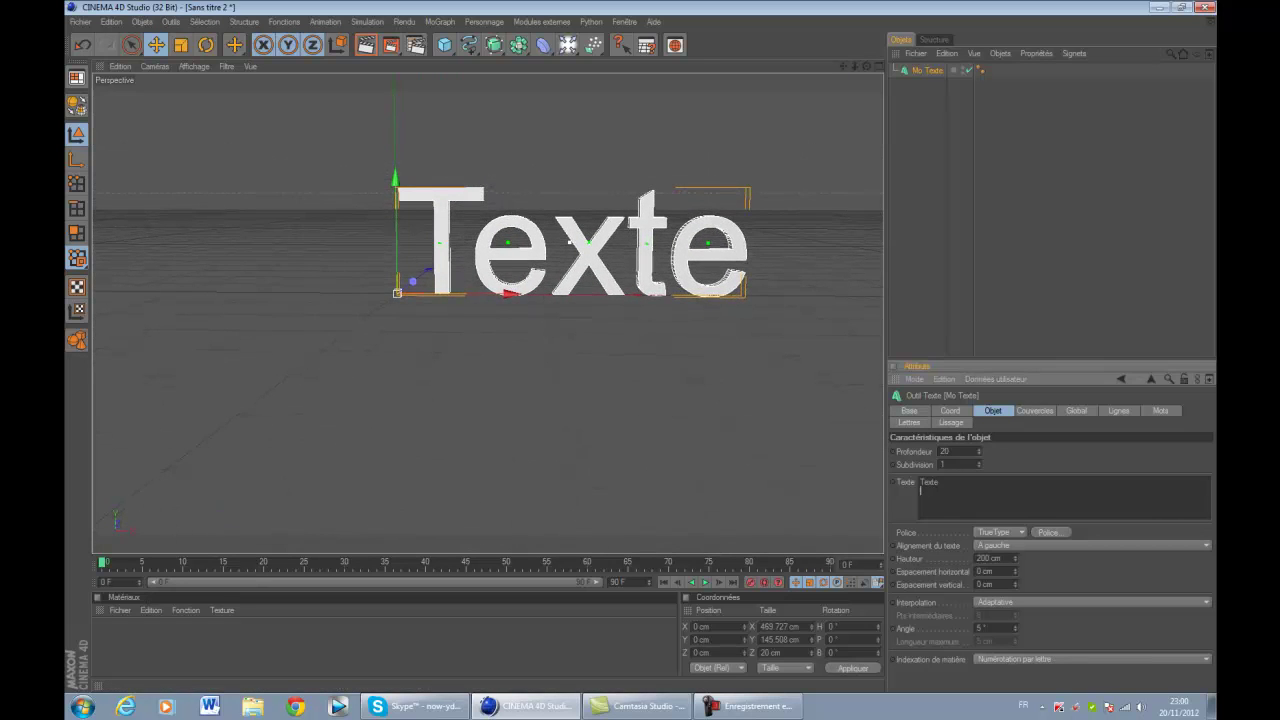
key(ctrl+a)
key(BackSpace)
text(Tutorial)
key(Tab)
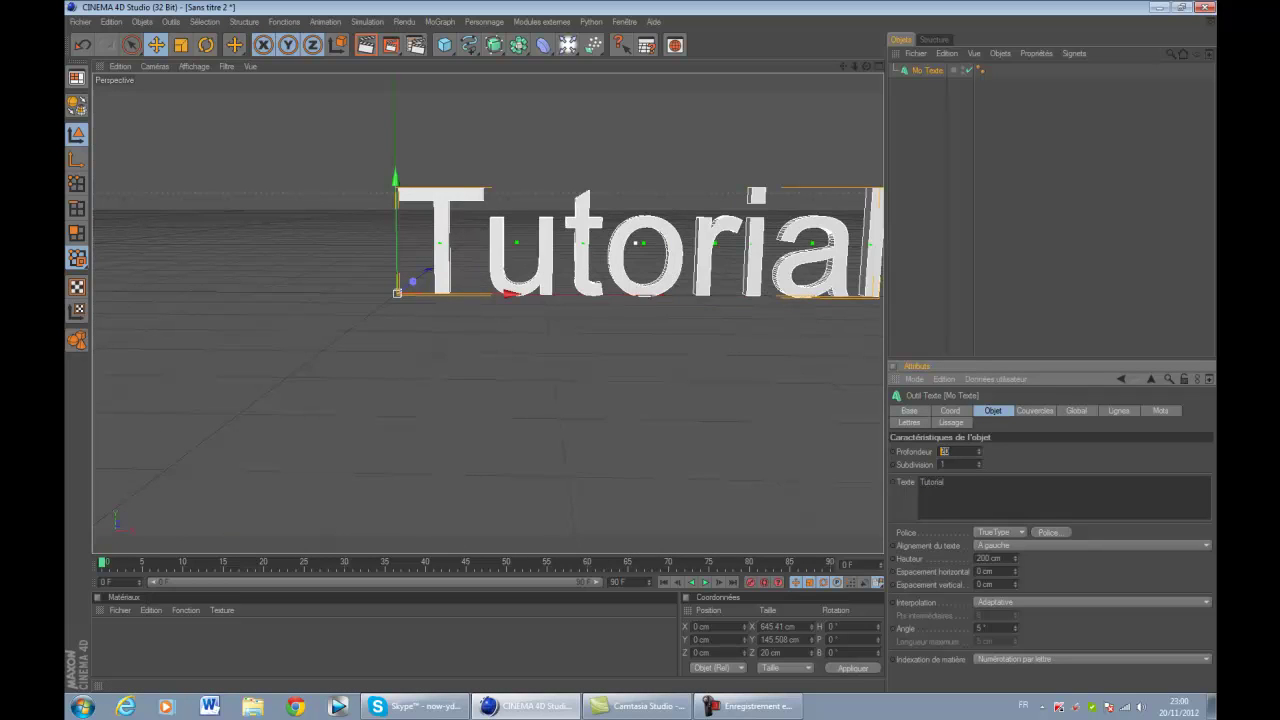
text(80)
key(Return)
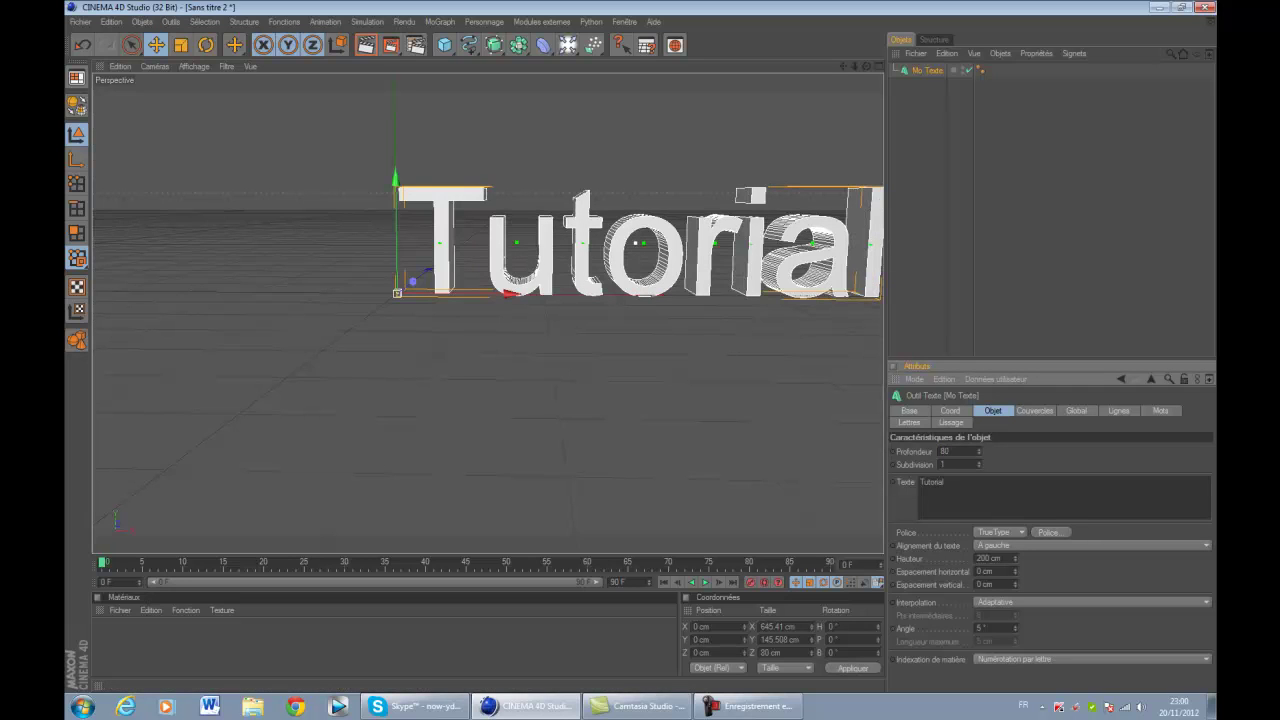
Step: Duplicate the Mo Texte object with copy and paste
alt+drag(606, 274, 518, 270)
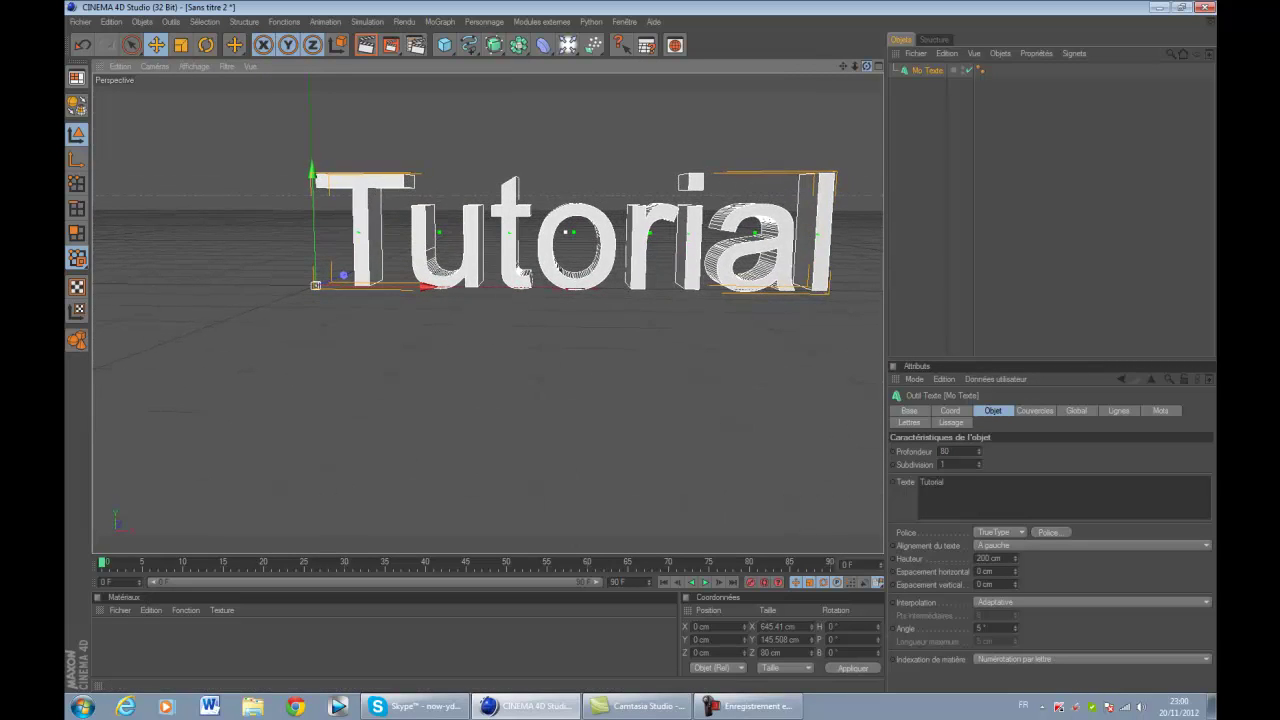
drag(867, 66, 791, 62)
click(927, 70)
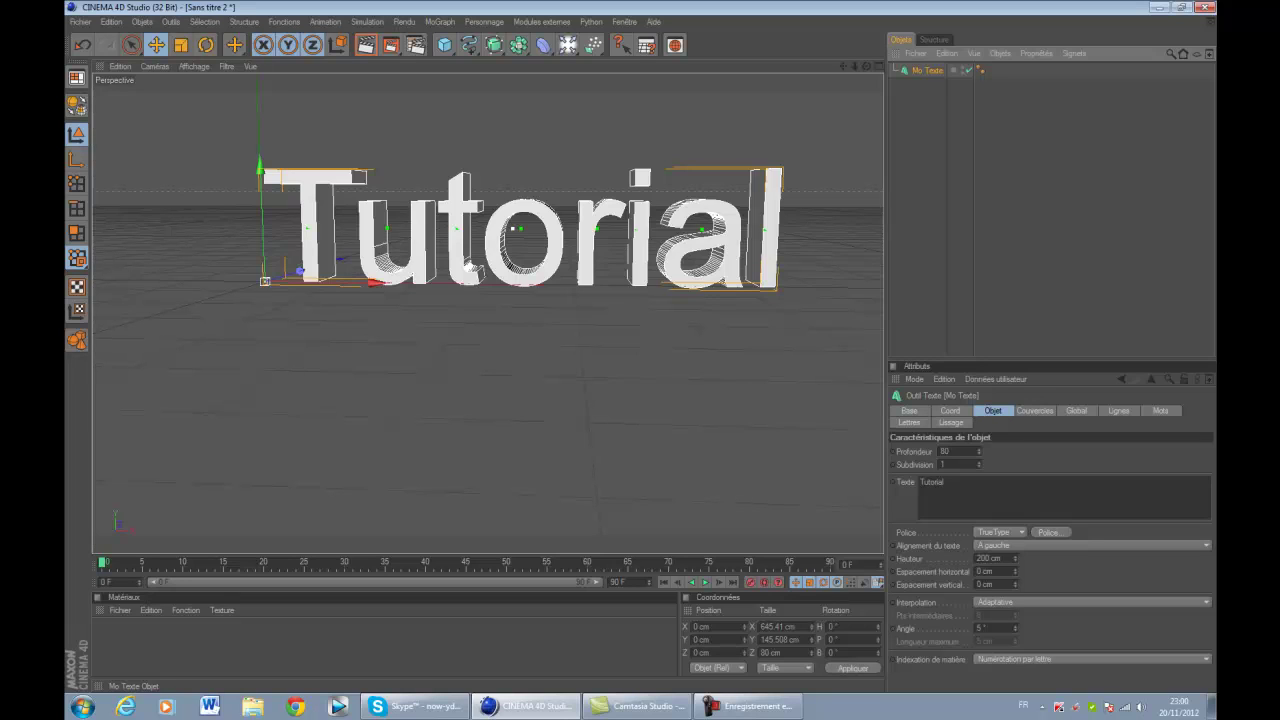
key(ctrl+v)
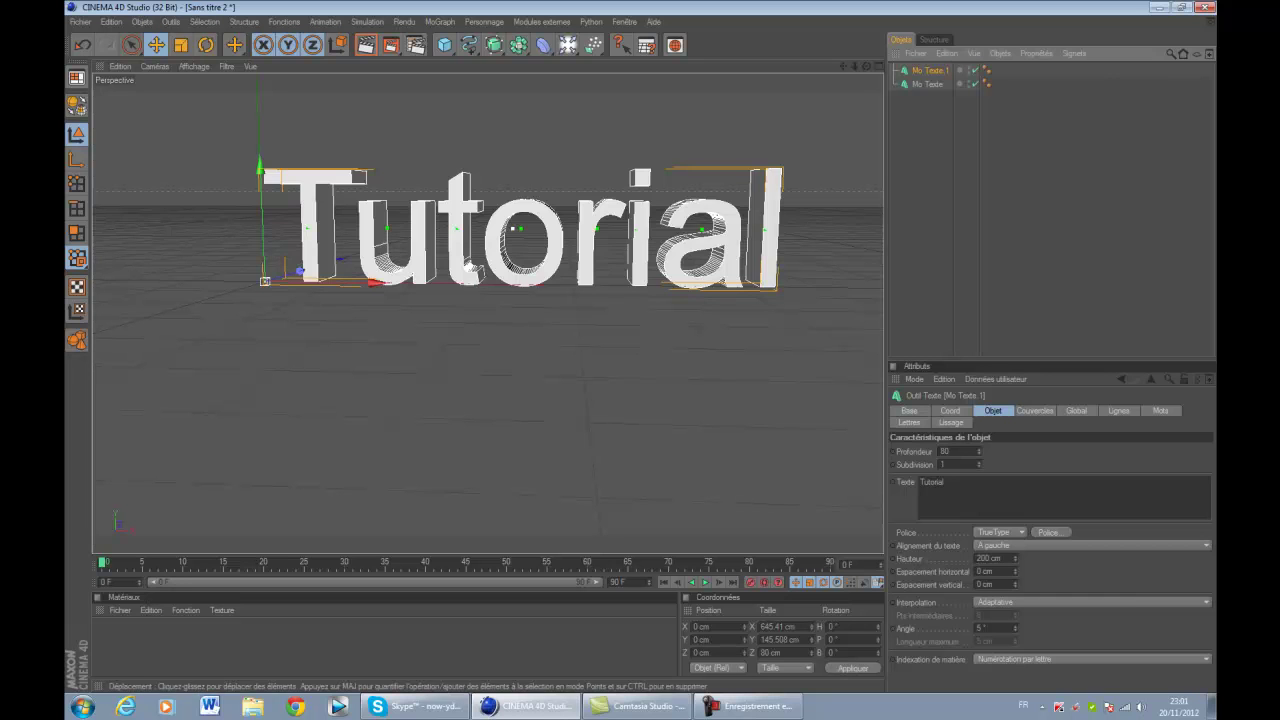
Step: Set the duplicate text's depth to 40 and move it along the Z axis to about 19 cm, inside the original
drag(867, 66, 650, 88)
drag(374, 277, 376, 277)
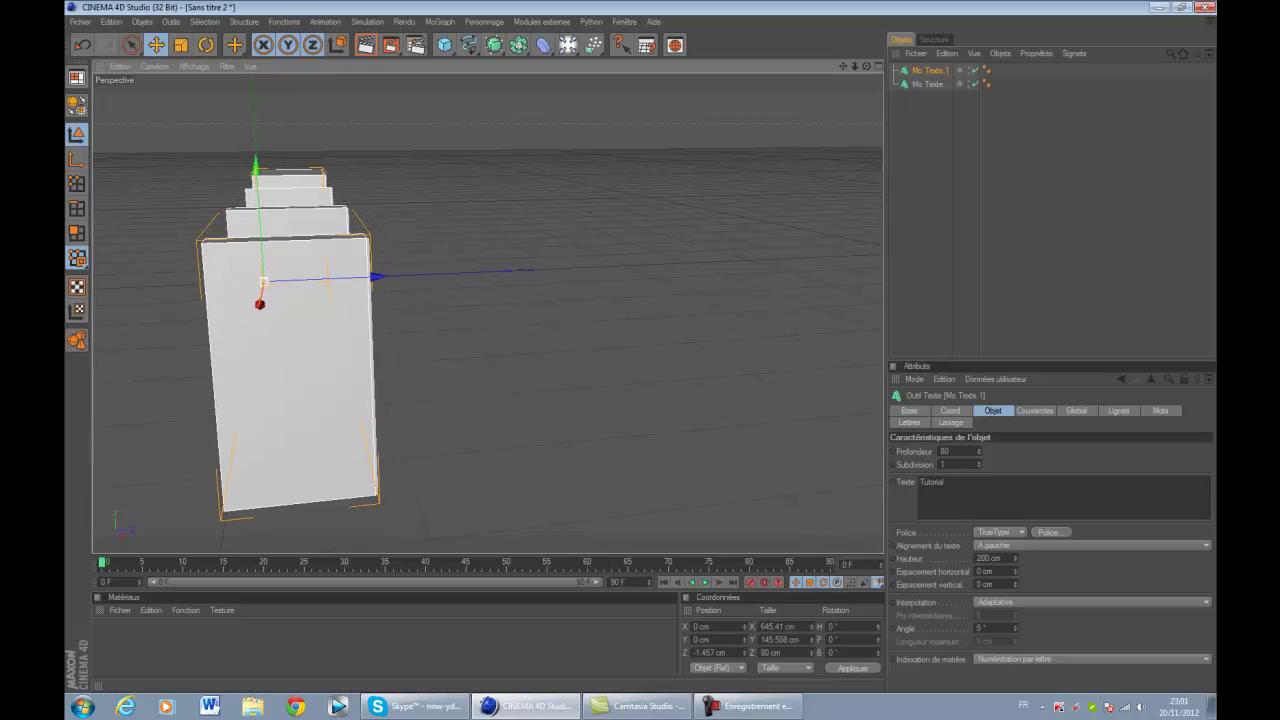
double_click(945, 451)
text(1)
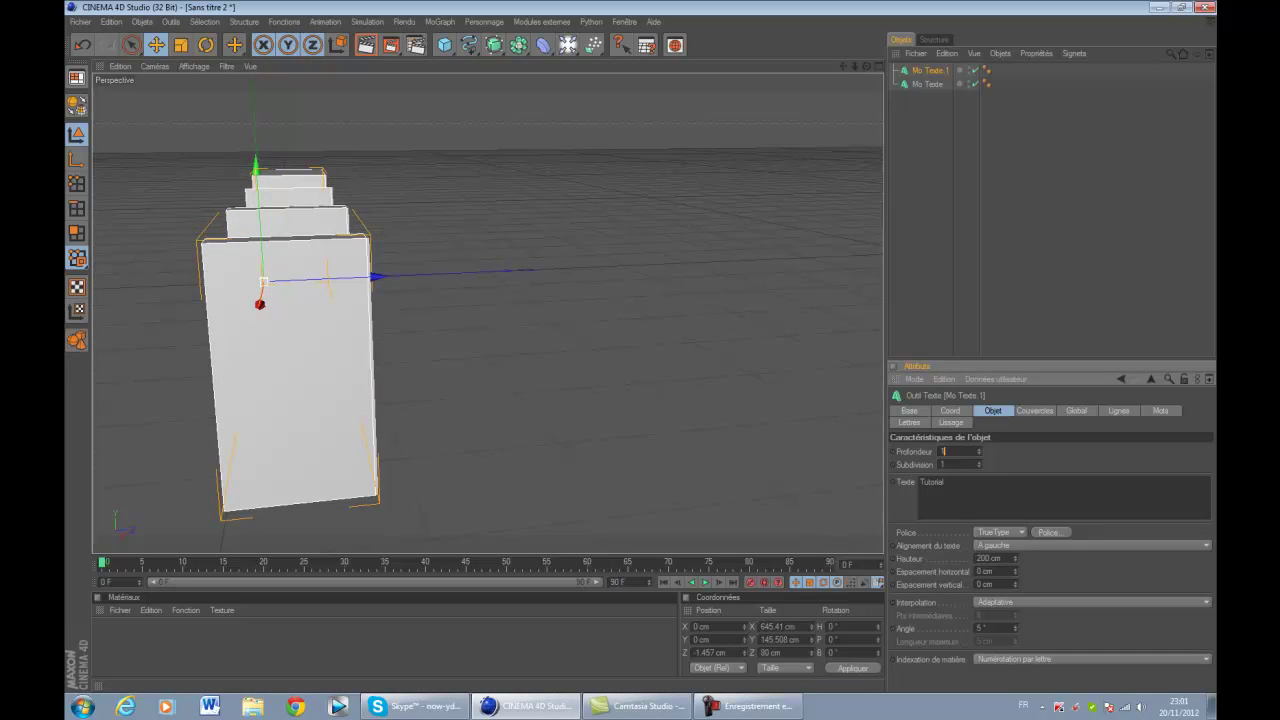
text(0)
key(Return)
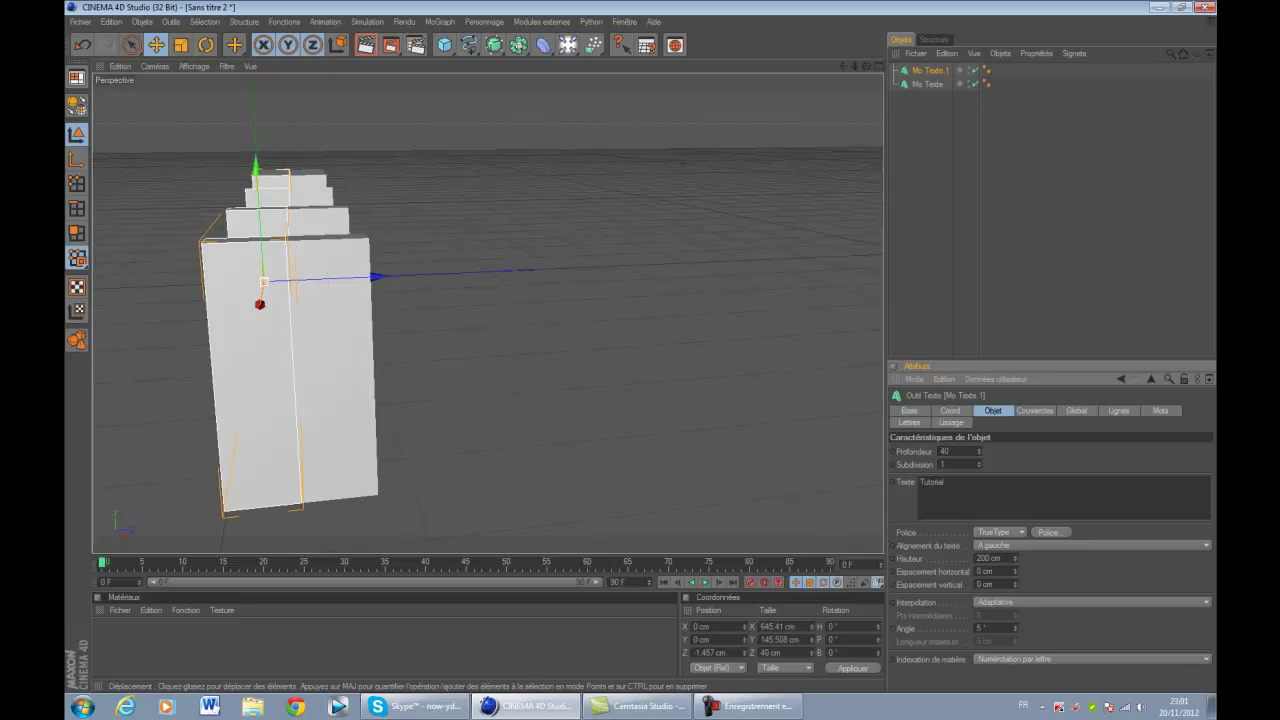
drag(377, 277, 391, 276)
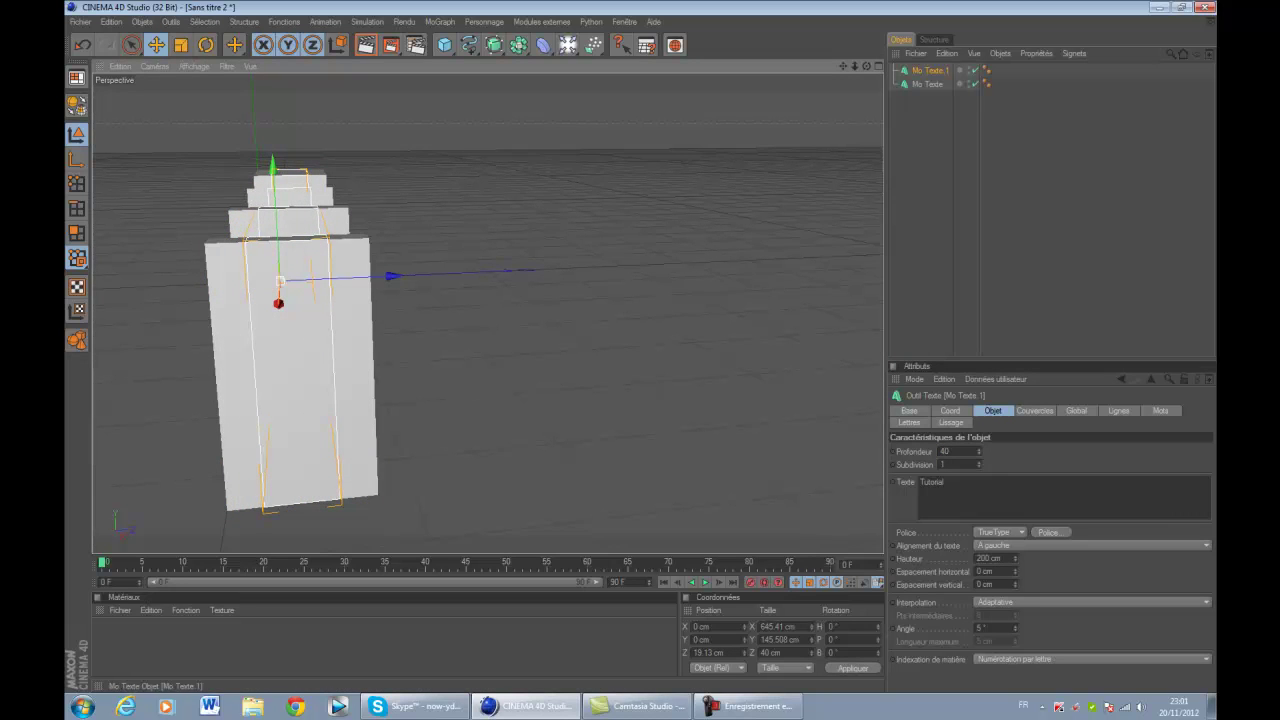
Step: Set the duplicate text's start cap to Couvercle et biseau and its end cap to Biseau uniquement
click(1035, 411)
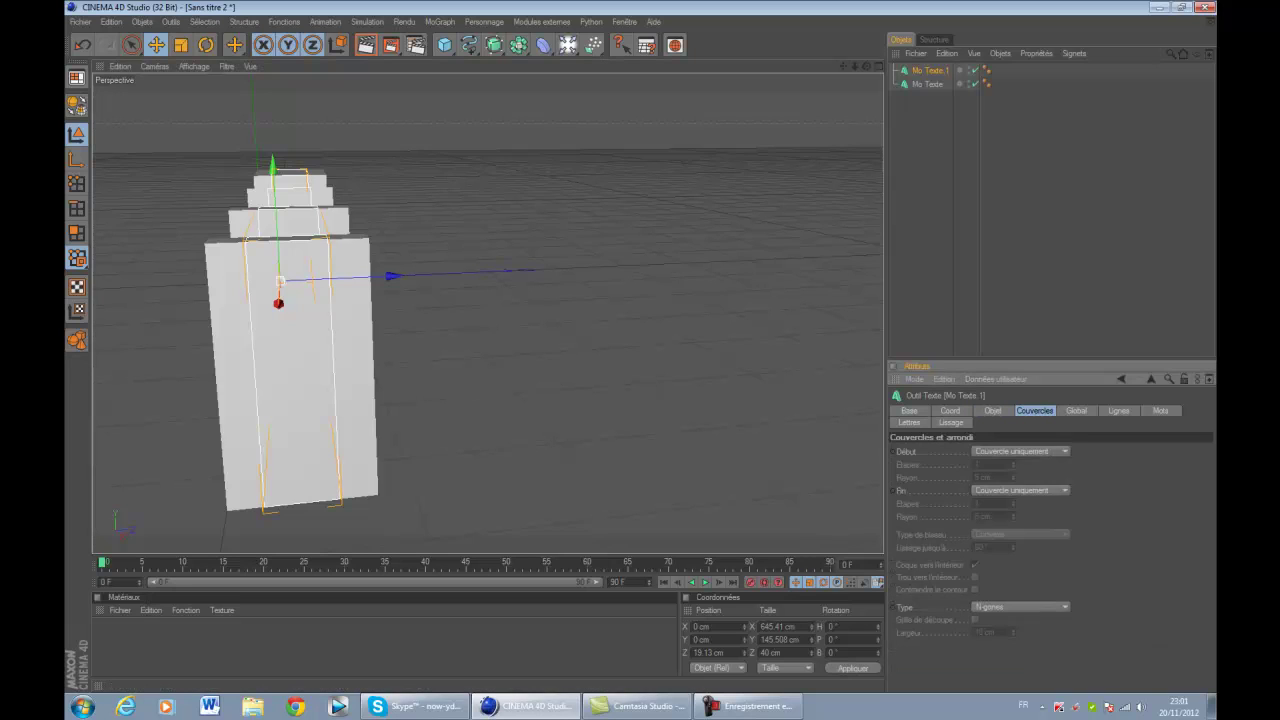
click(1020, 451)
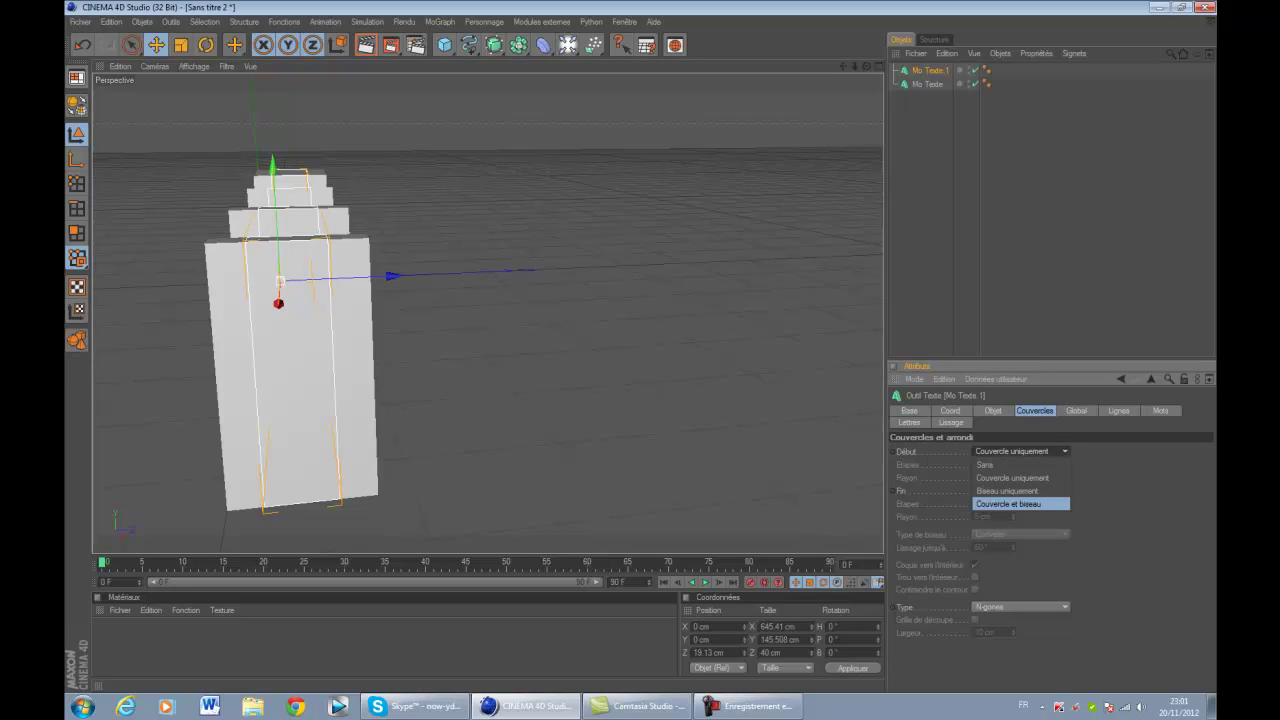
click(1013, 503)
click(1020, 490)
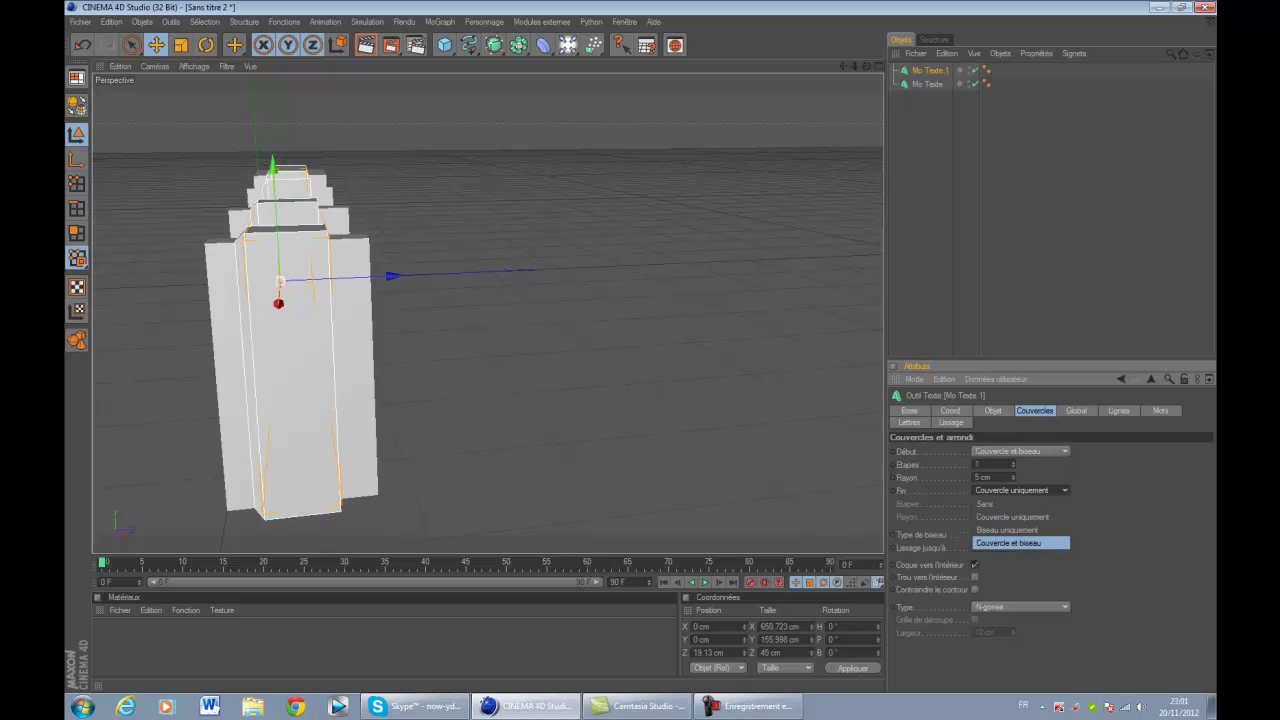
click(1020, 540)
click(1010, 220)
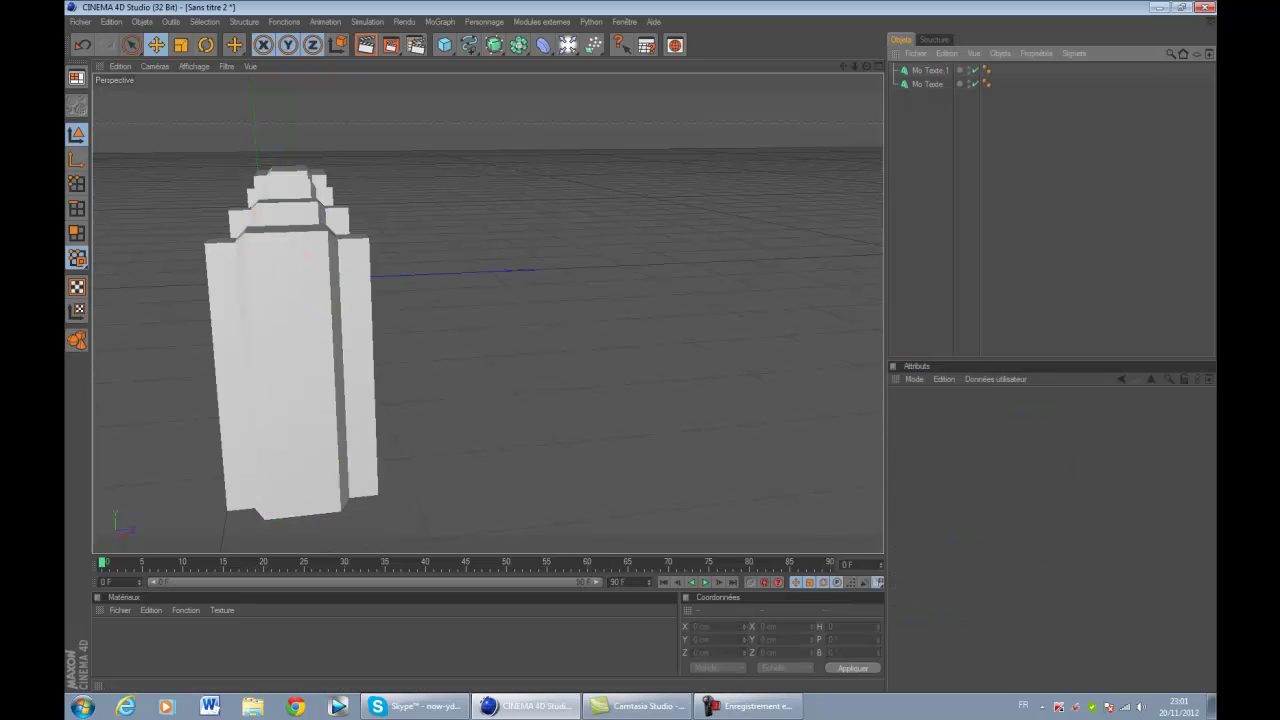
drag(867, 66, 1200, 81)
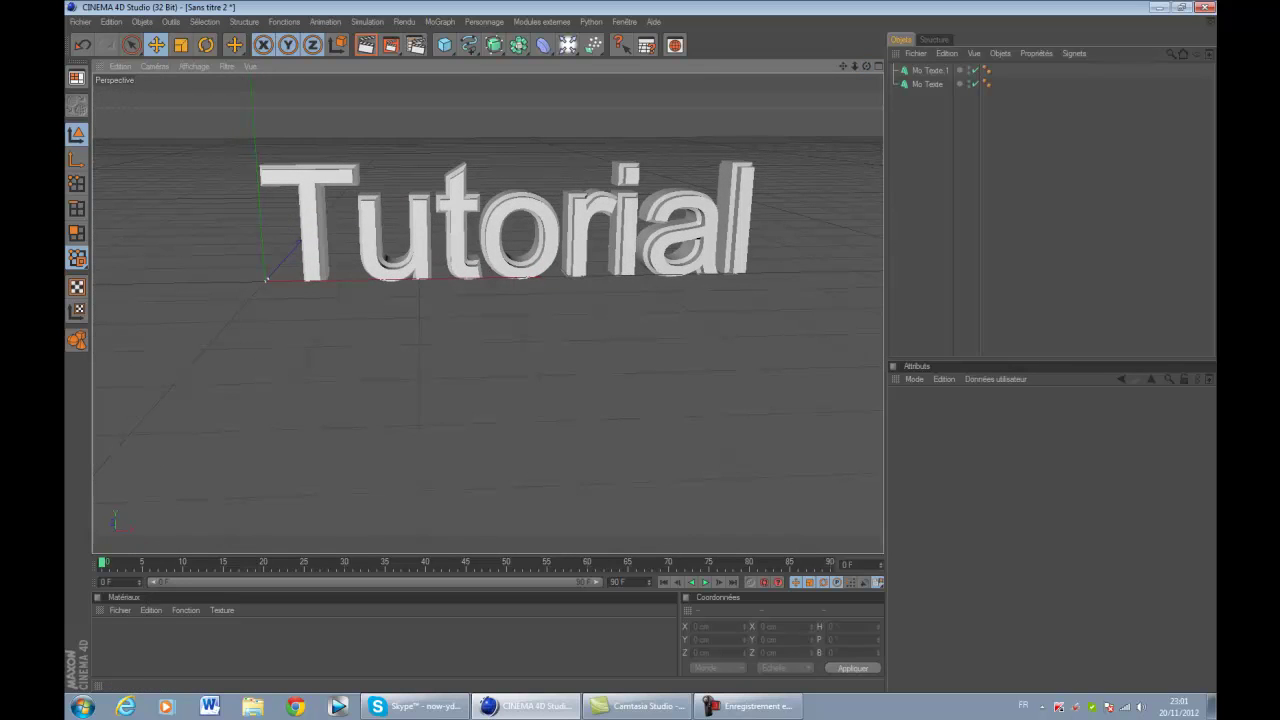
drag(867, 66, 900, 40)
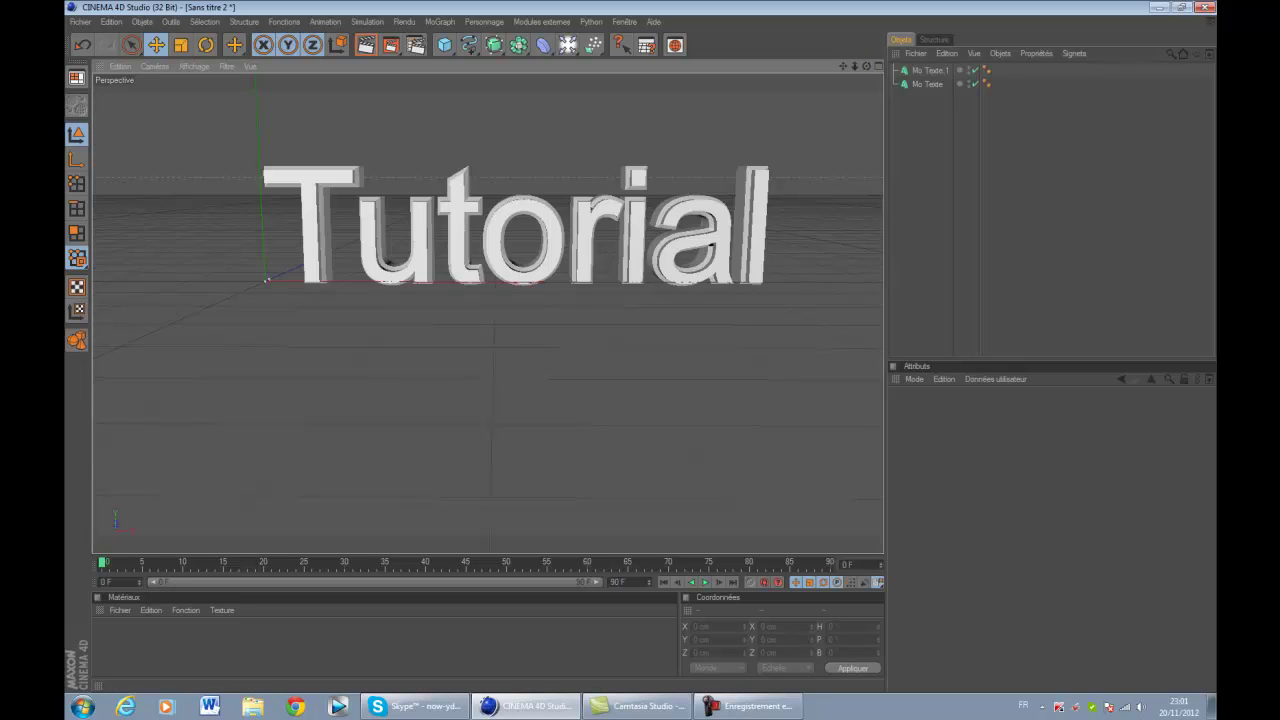
Step: Import the metal_9061034 picture from the Images library as a new material, copying it to the document folder
click(252, 706)
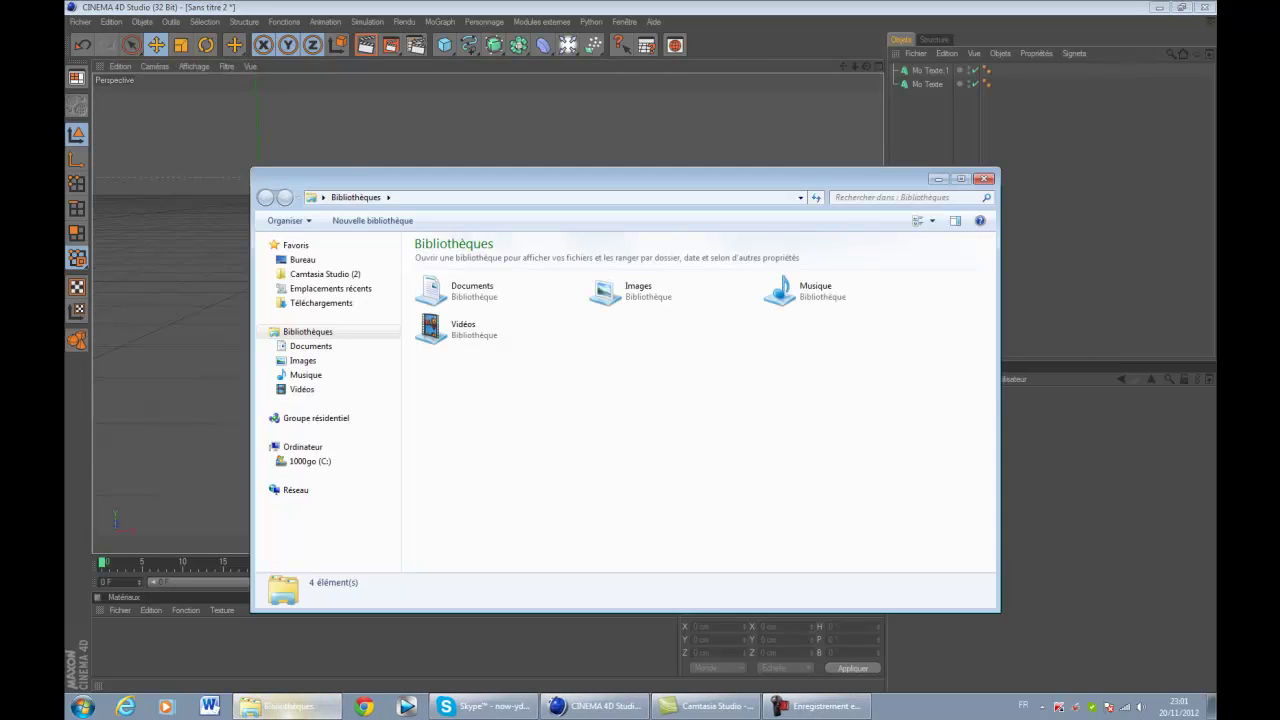
double_click(625, 291)
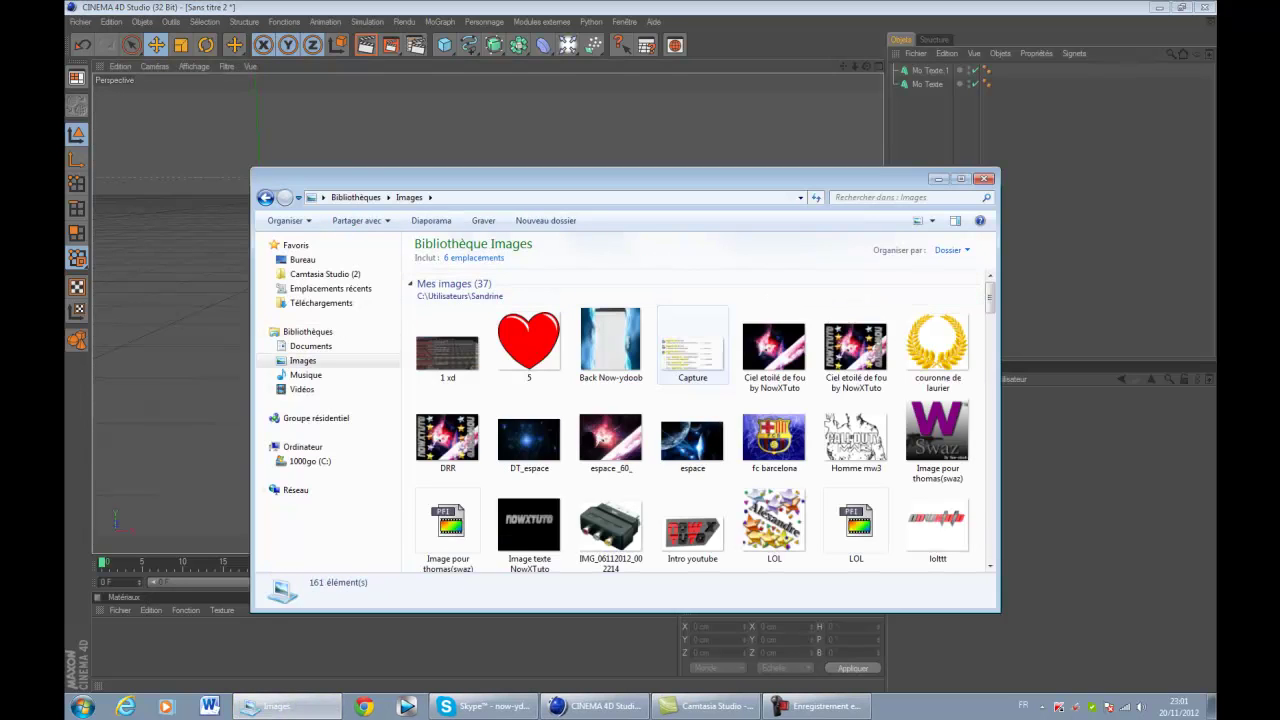
scroll(706, 420, down, 2)
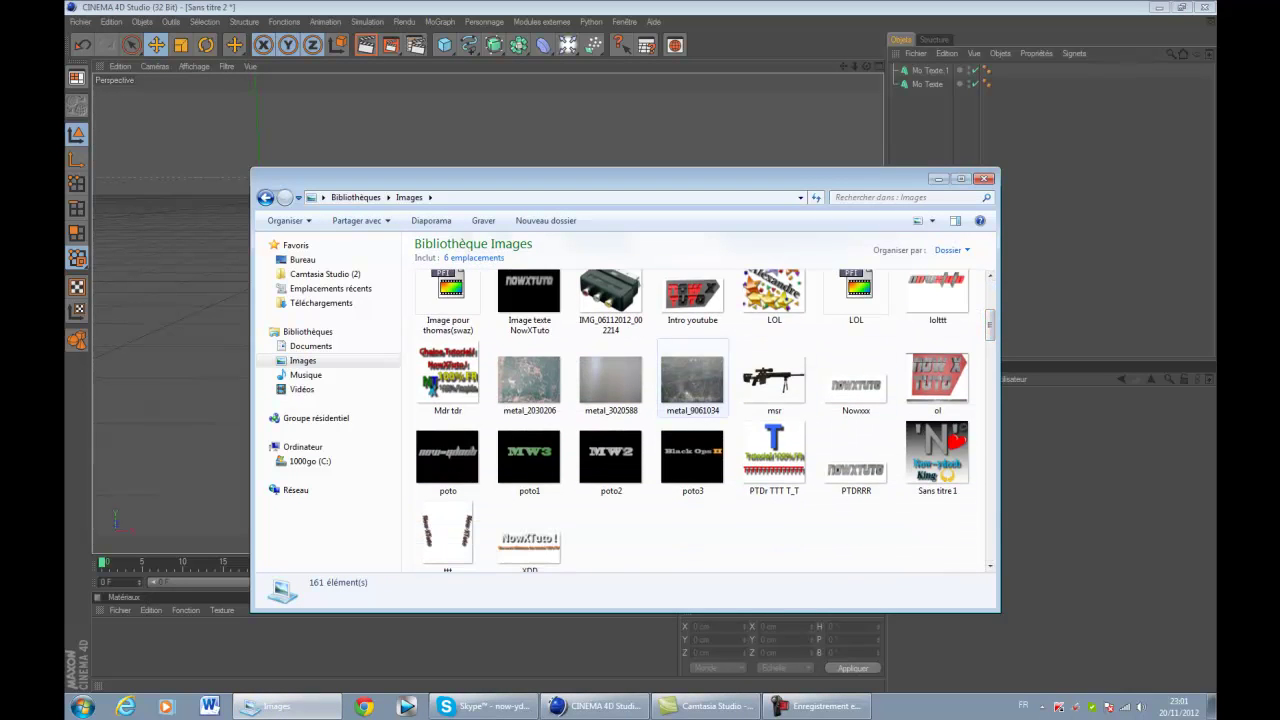
click(692, 380)
drag(692, 380, 440, 648)
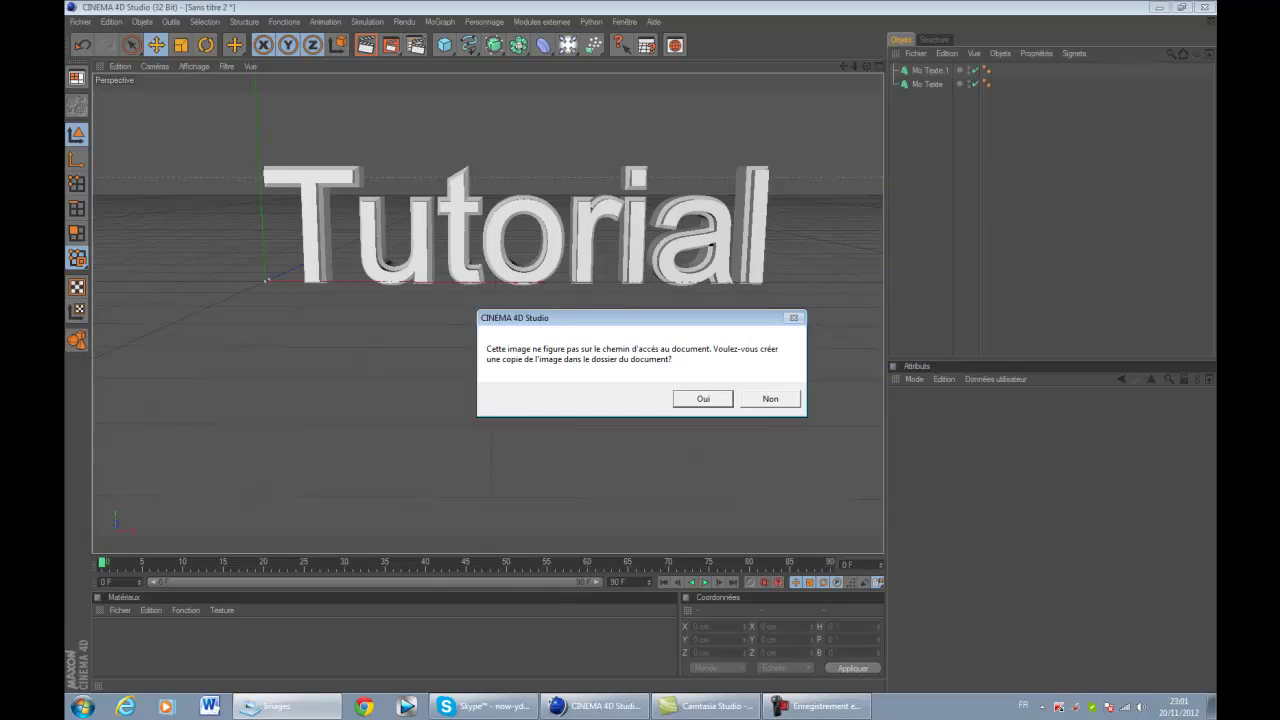
key(Return)
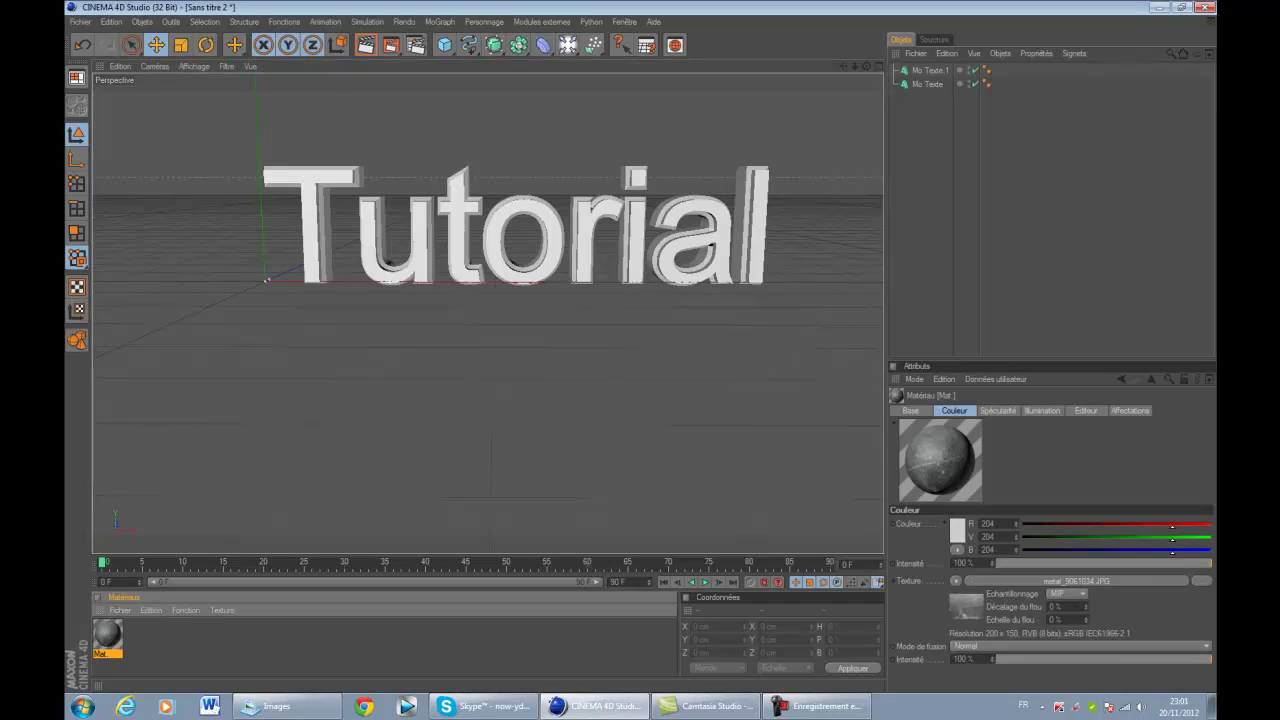
Step: Nest Mo Texte under Mo Texte.1 and apply the metal material to both text objects
click(927, 84)
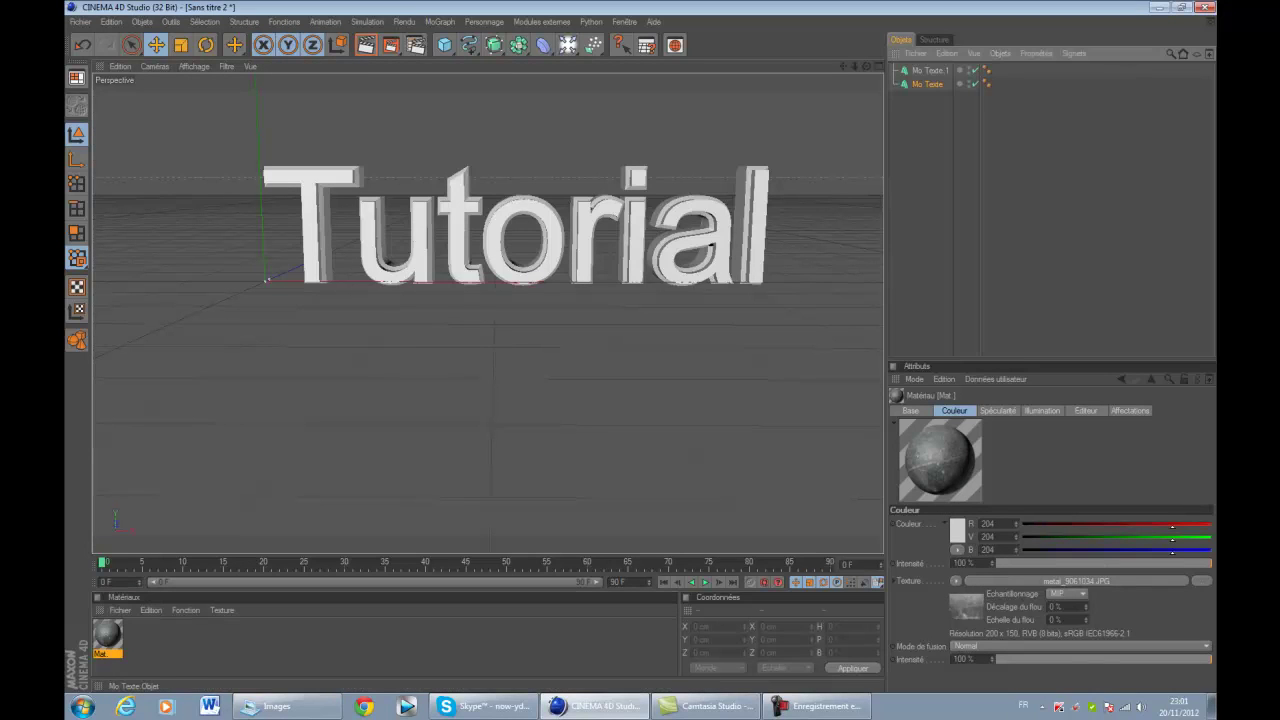
drag(927, 84, 930, 71)
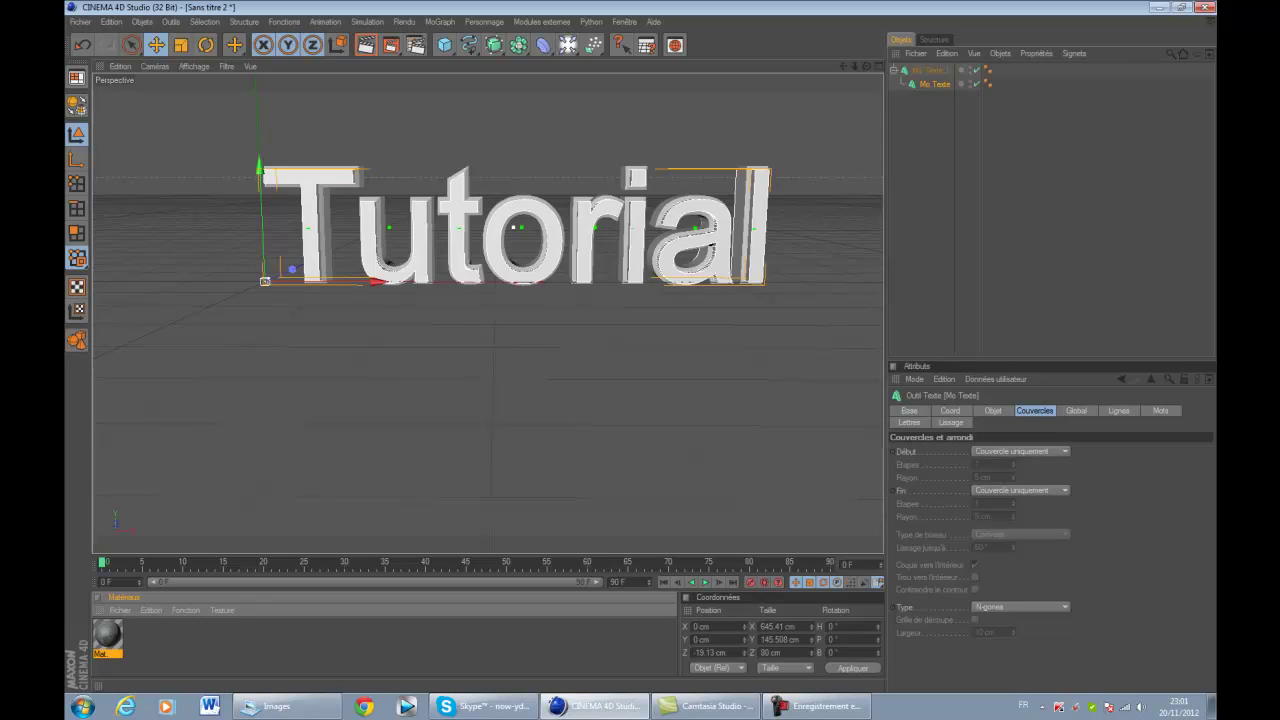
drag(107, 635, 930, 70)
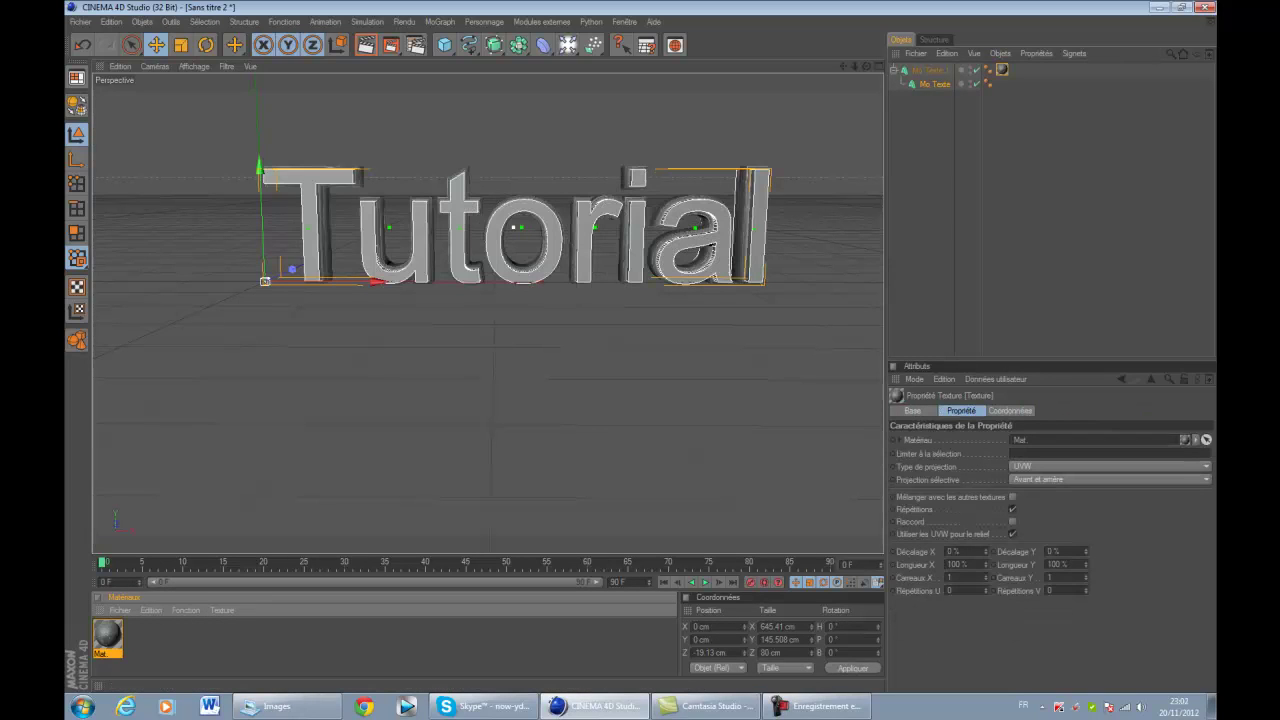
drag(107, 635, 935, 84)
Step: Set the projection type to Planaire on the texture tags of both text objects
click(468, 264)
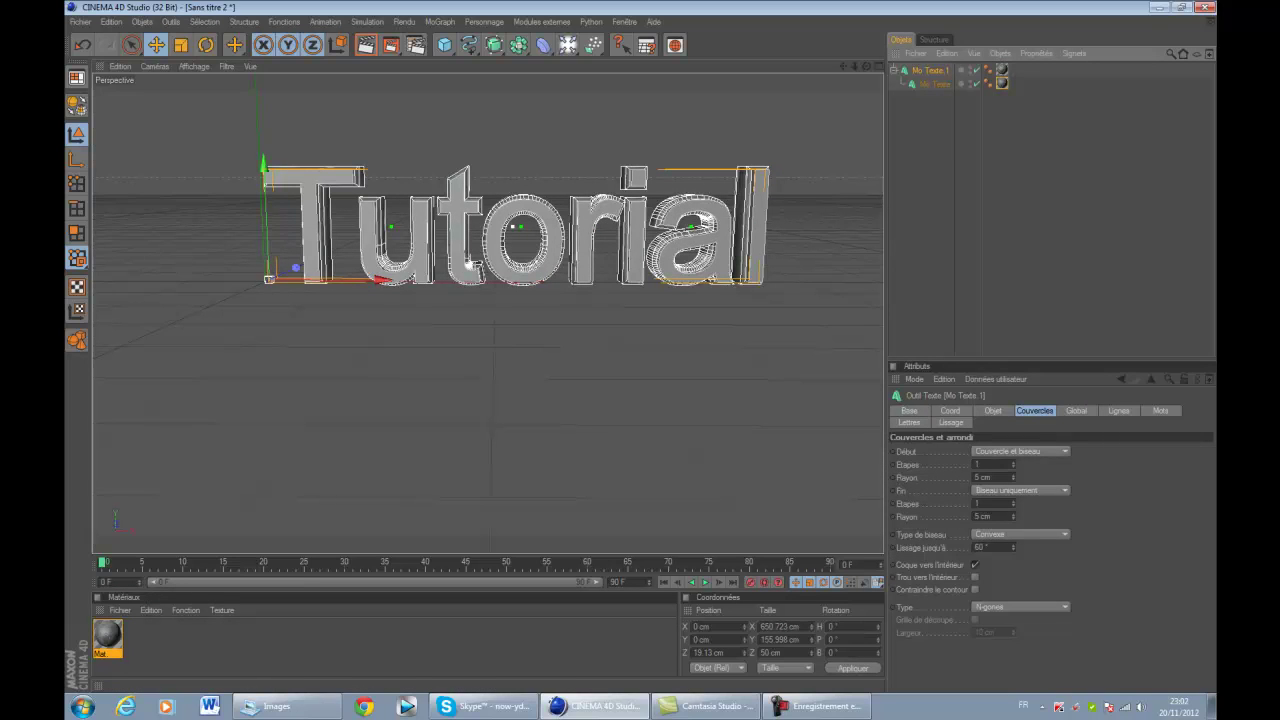
click(909, 410)
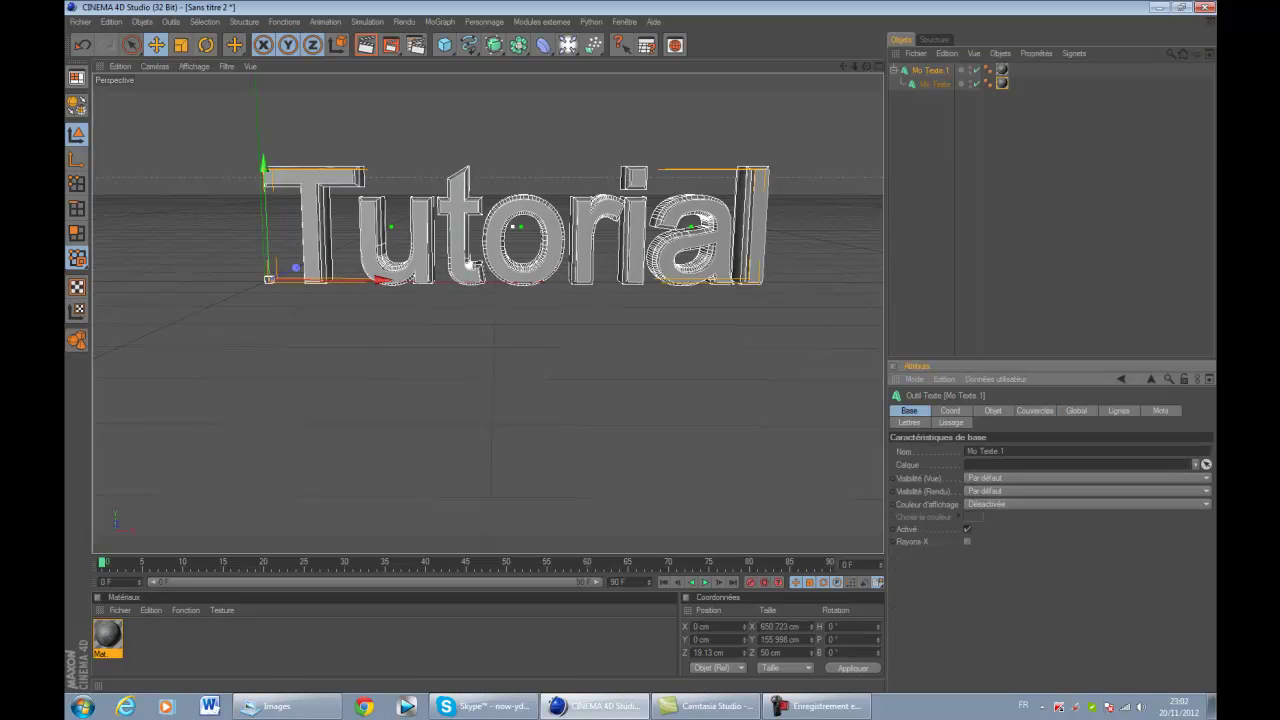
click(1002, 70)
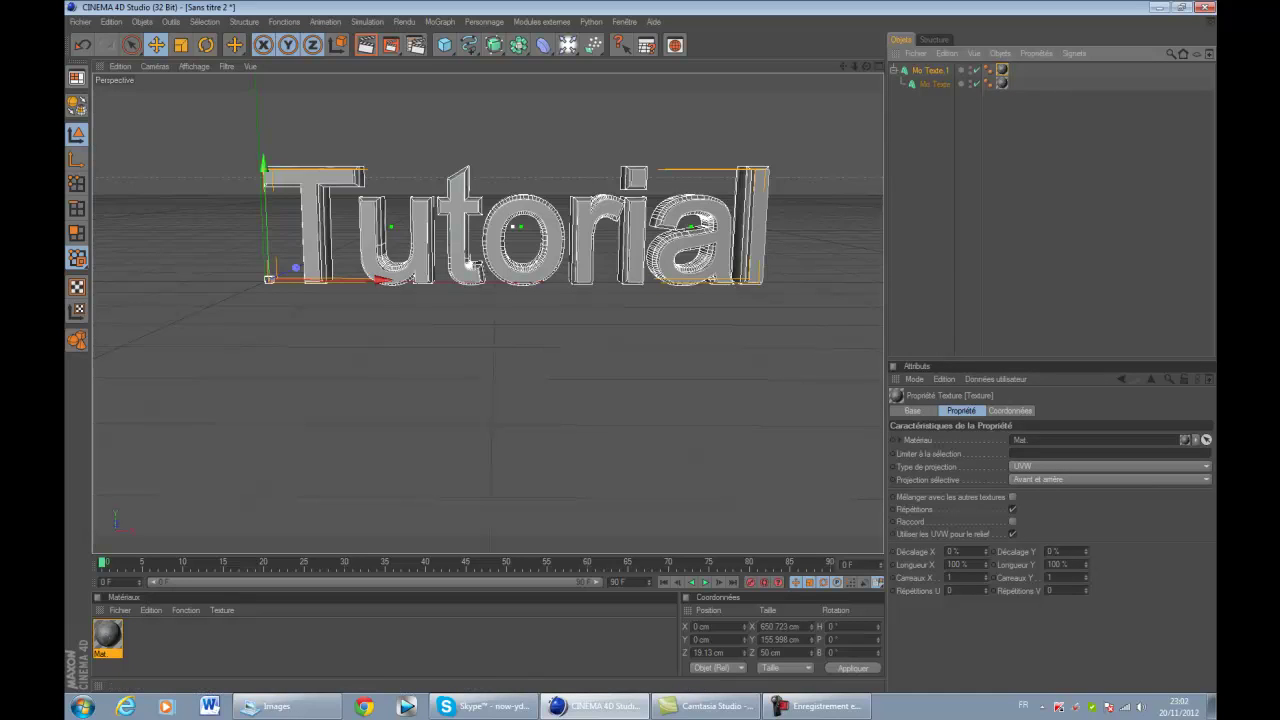
click(1108, 467)
click(1100, 505)
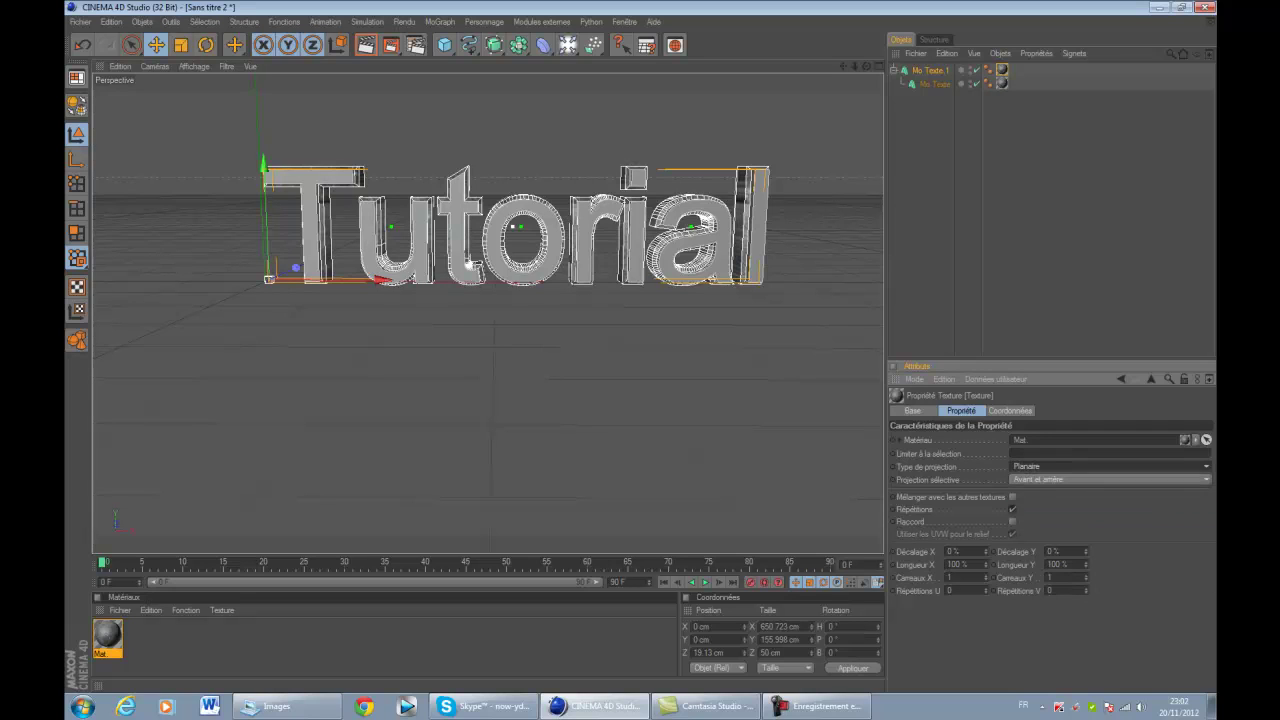
click(1002, 84)
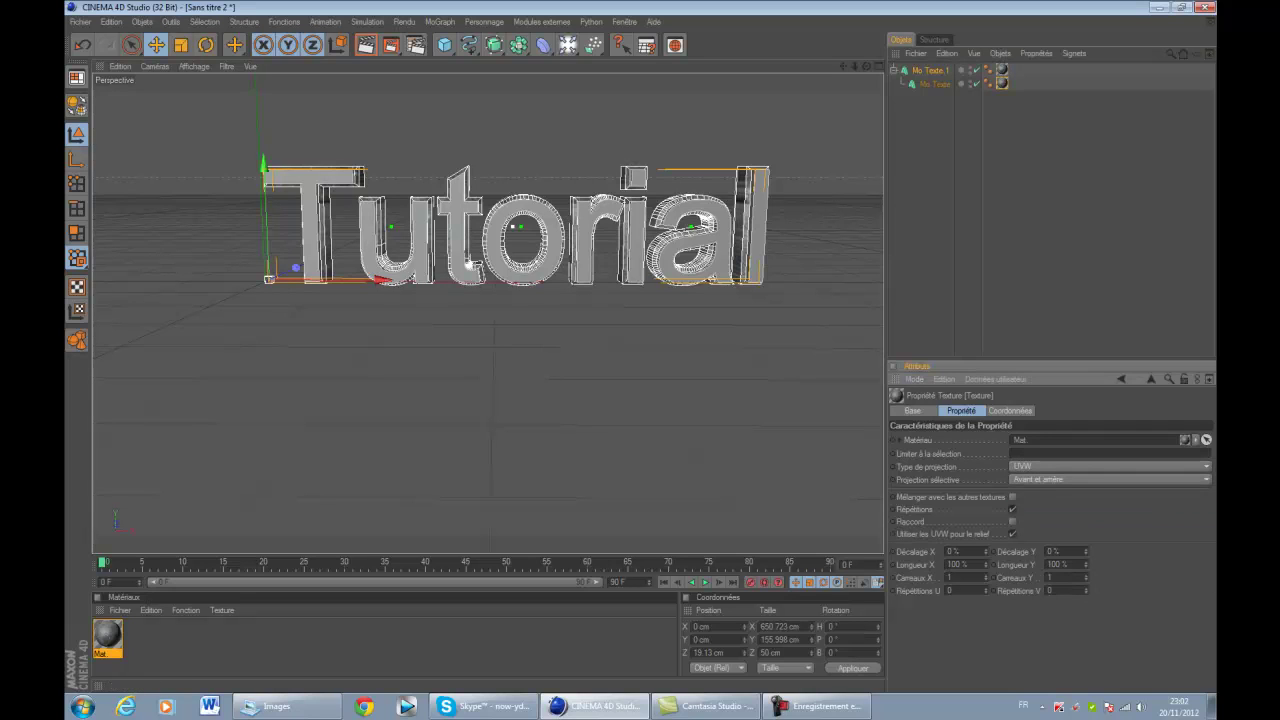
click(1108, 467)
click(1100, 505)
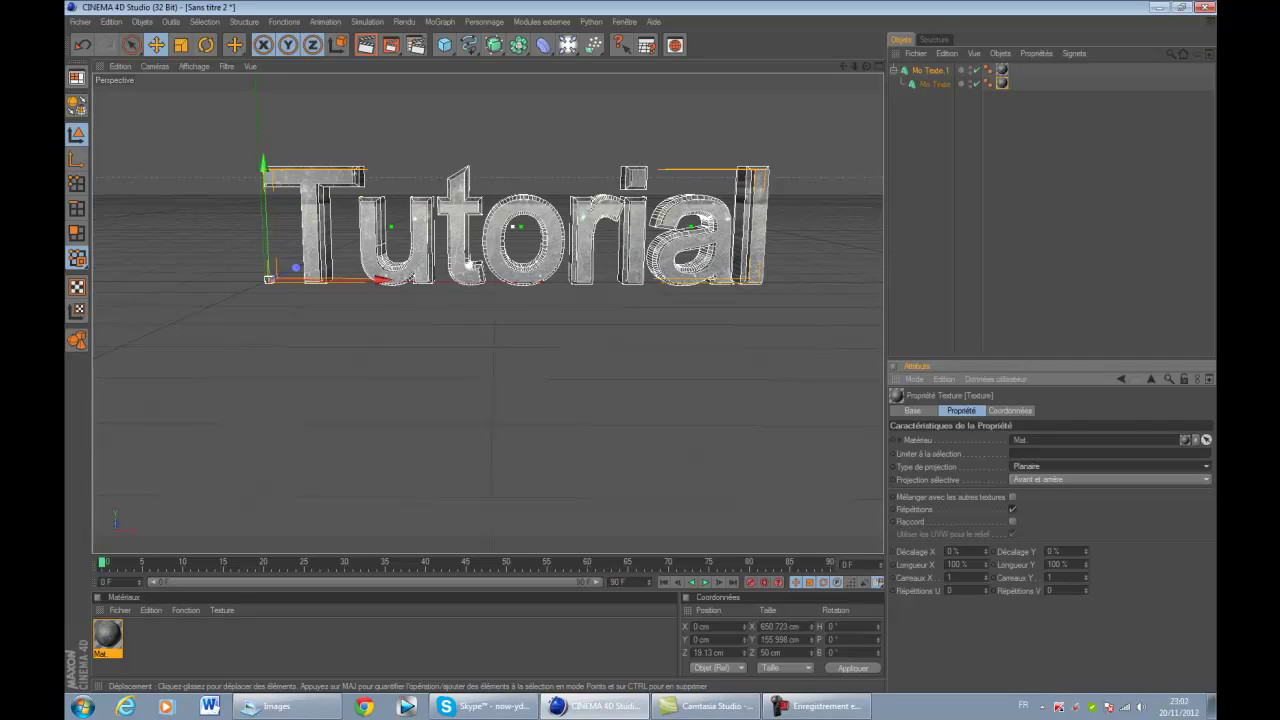
click(1045, 205)
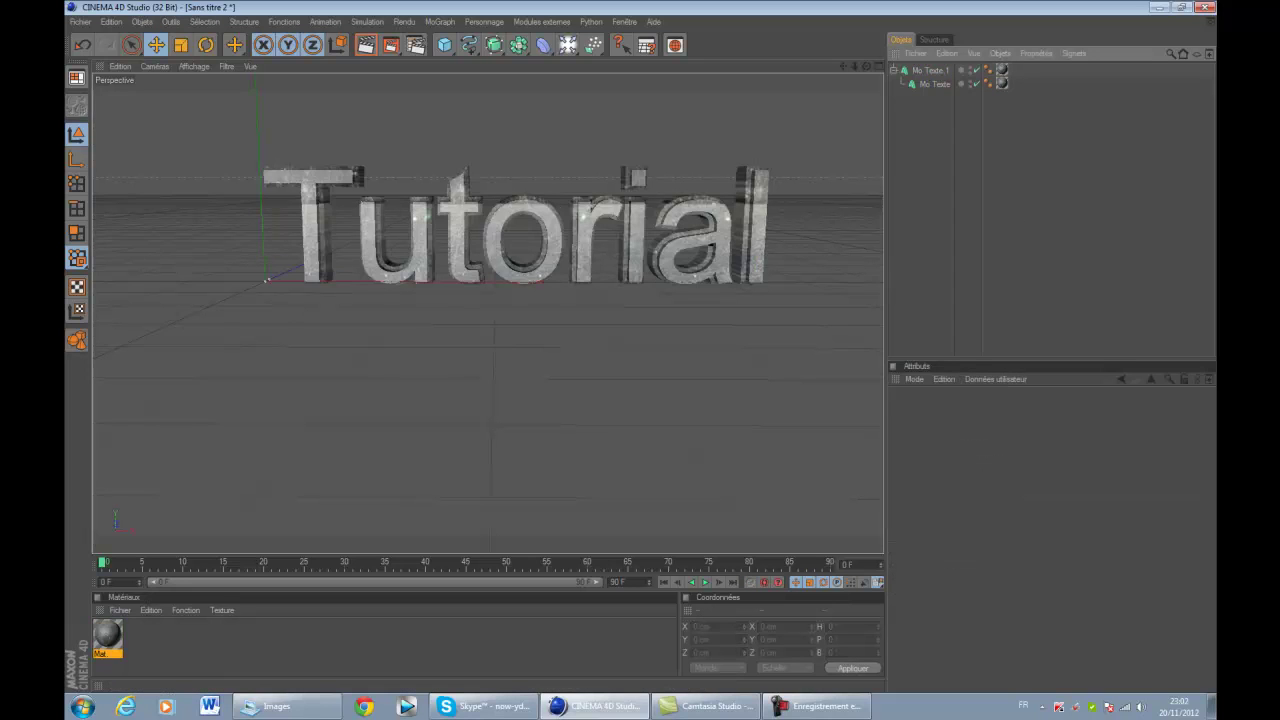
Step: Add a Solide platonicien and move it beside the T of the text, to about X -105, Y 182, Z 23 cm
mouse_move(867, 66)
mouse_down()
mouse_move(872, 78)
mouse_move(873, 62)
mouse_move(821, 73)
mouse_move(863, 59)
mouse_up()
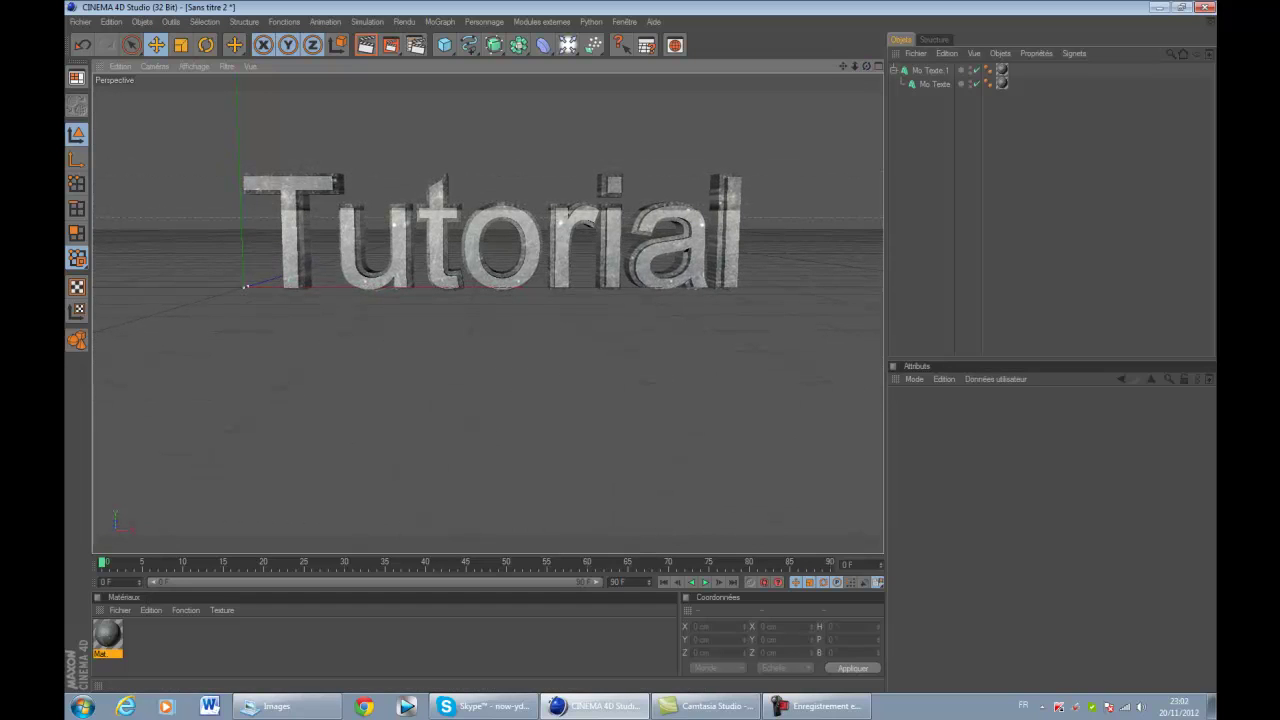
drag(843, 66, 861, 98)
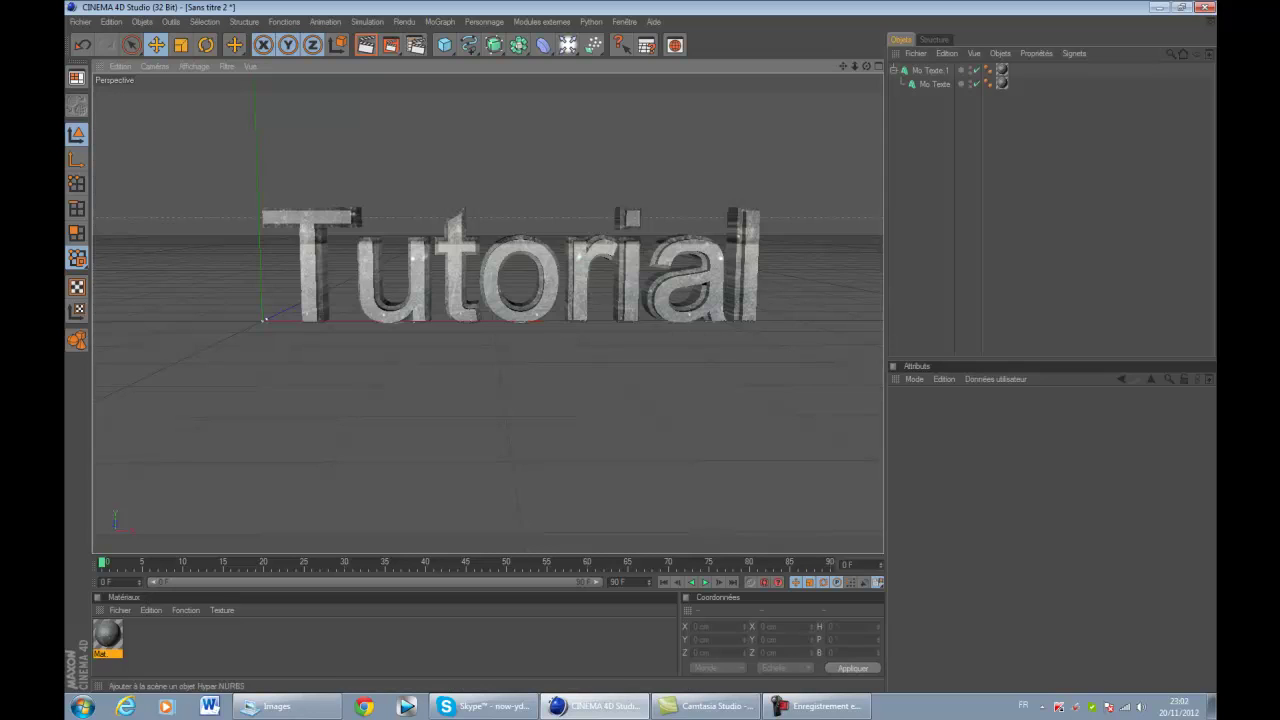
click(445, 45)
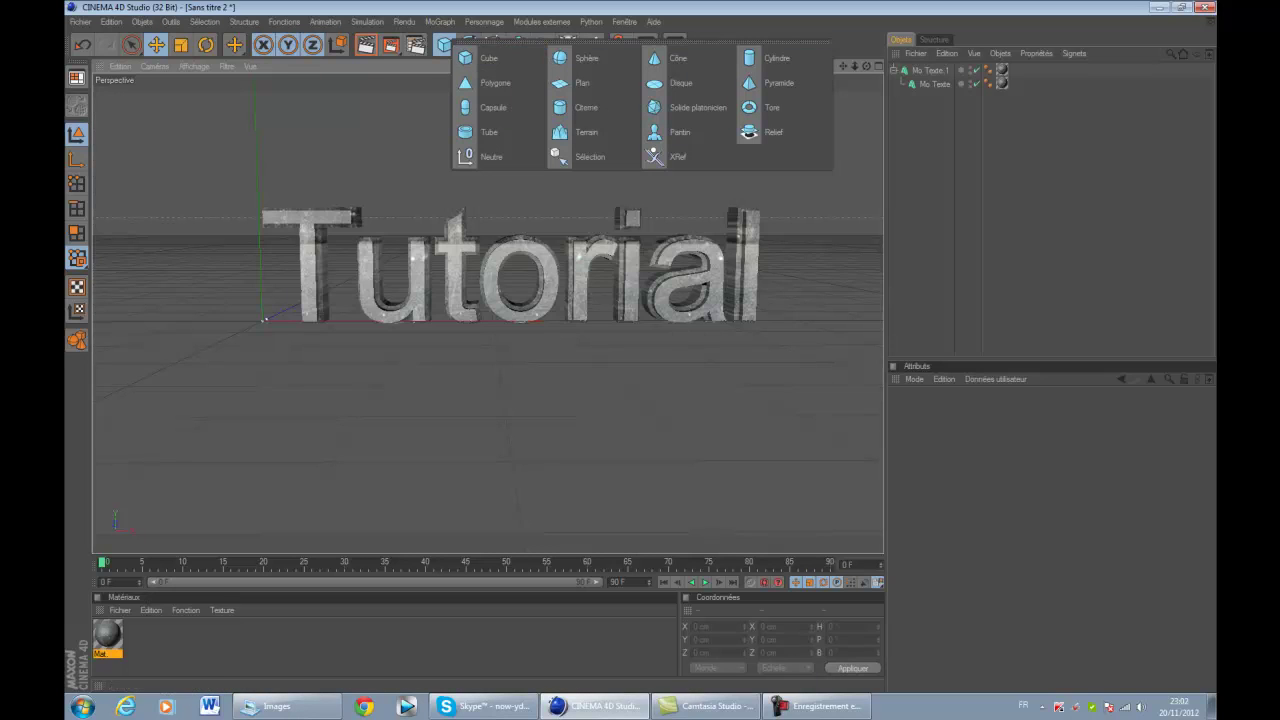
click(697, 107)
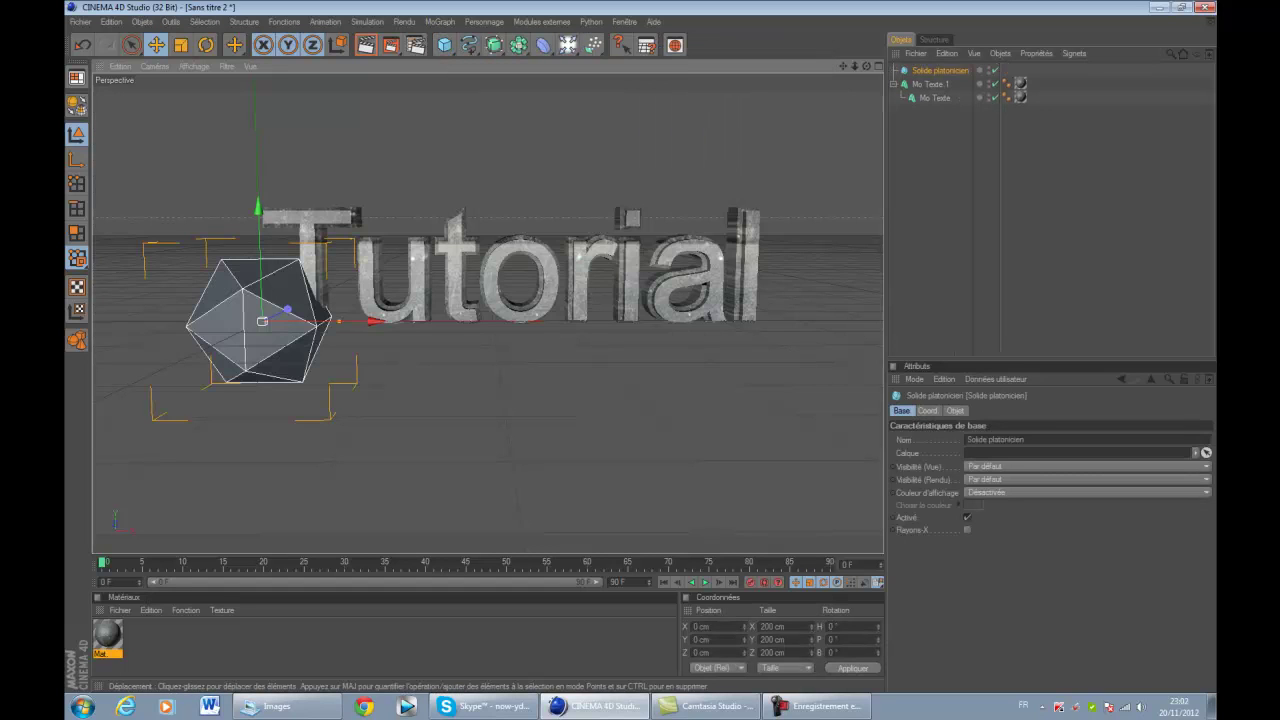
drag(196, 244, 180, 180)
scroll(180, 180, down, 1)
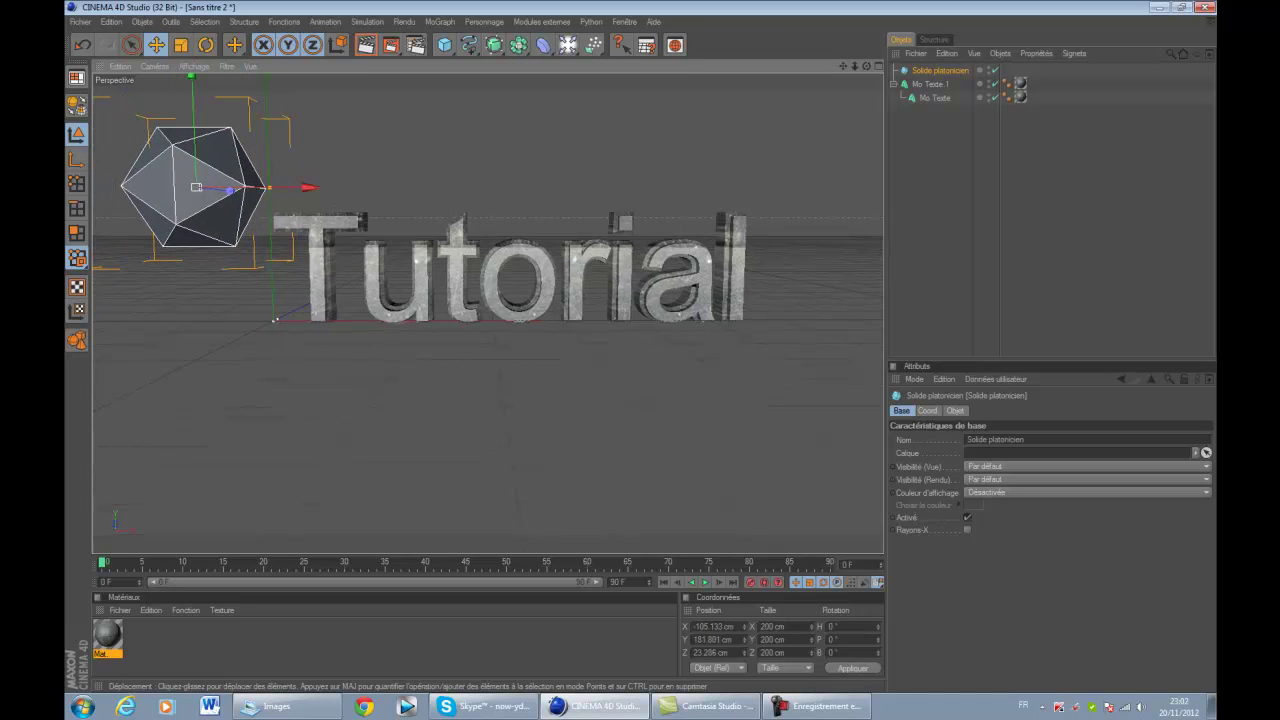
click(935, 190)
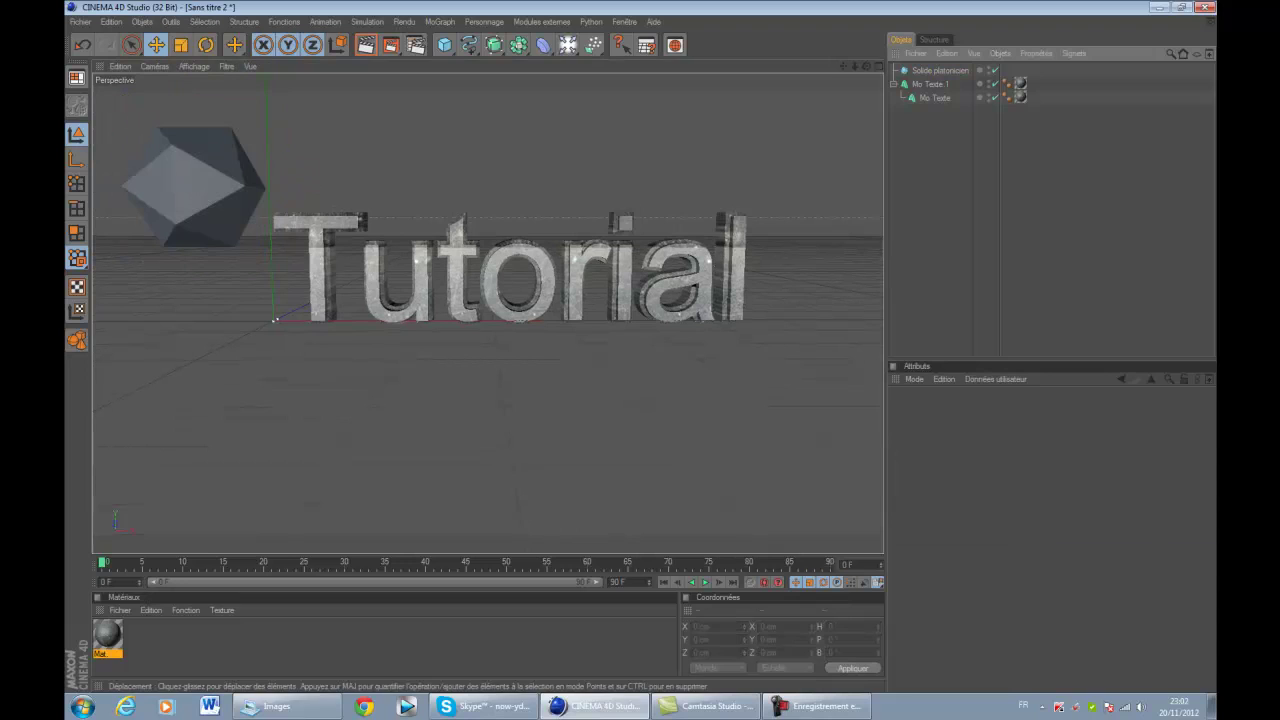
click(445, 45)
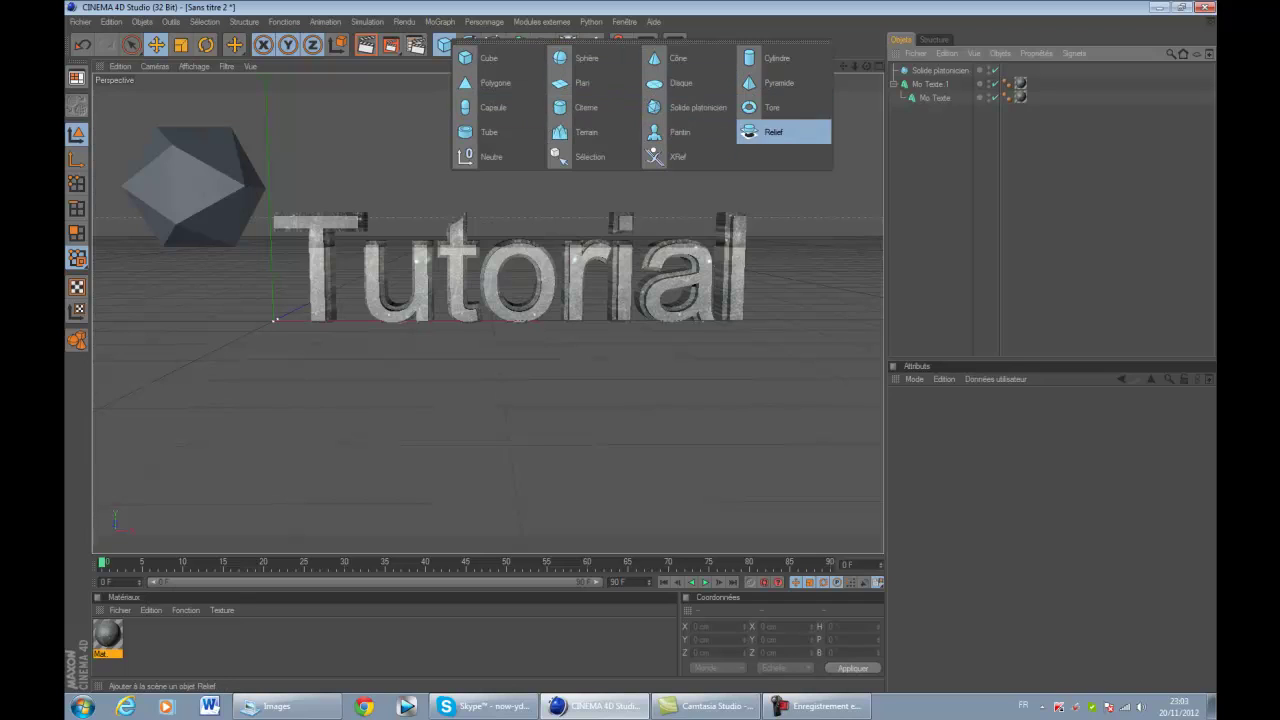
click(856, 100)
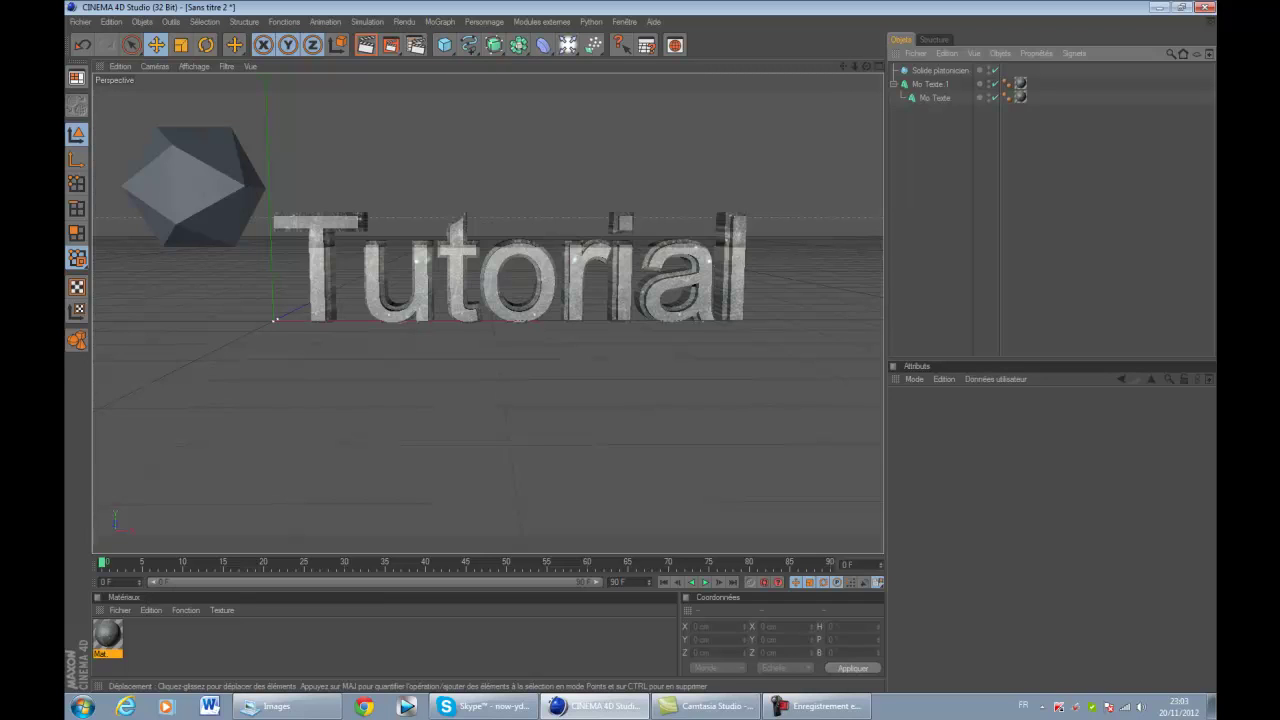
Step: Animate the Solide platonicien with keyframes at frames 0 and 40, rotating its pitch to about 1916° at frame 40
click(940, 71)
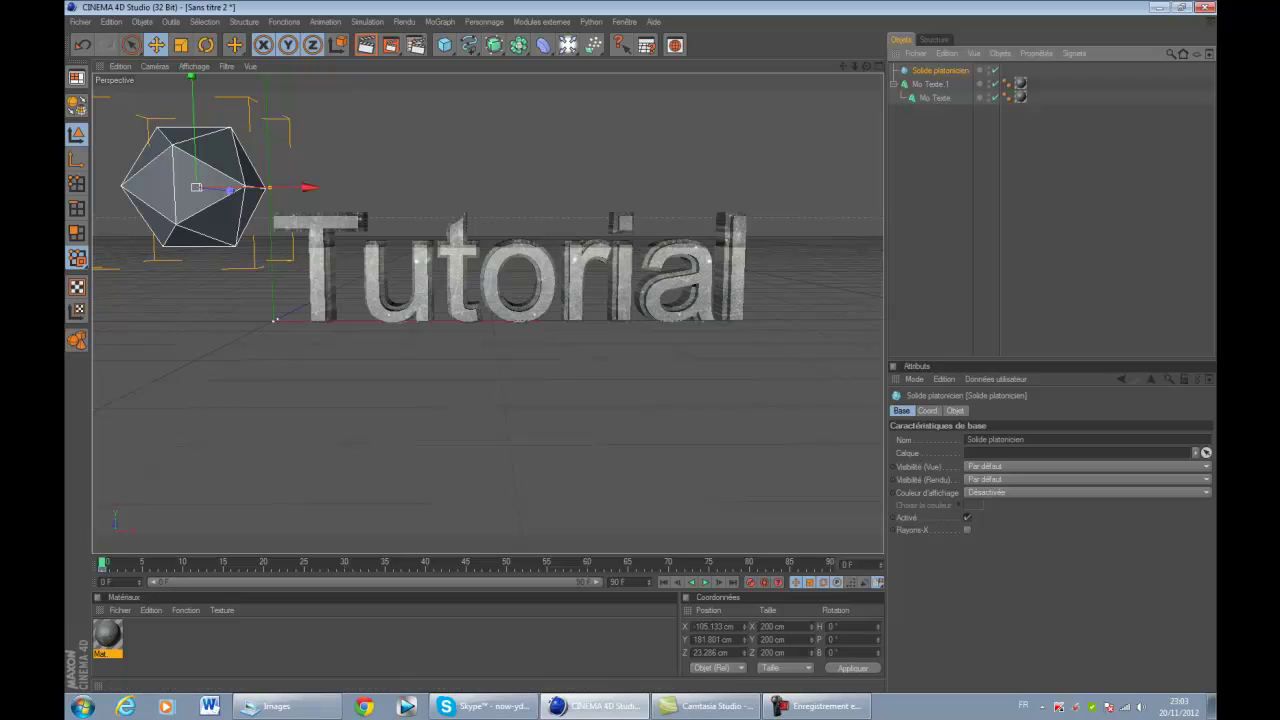
key(F8)
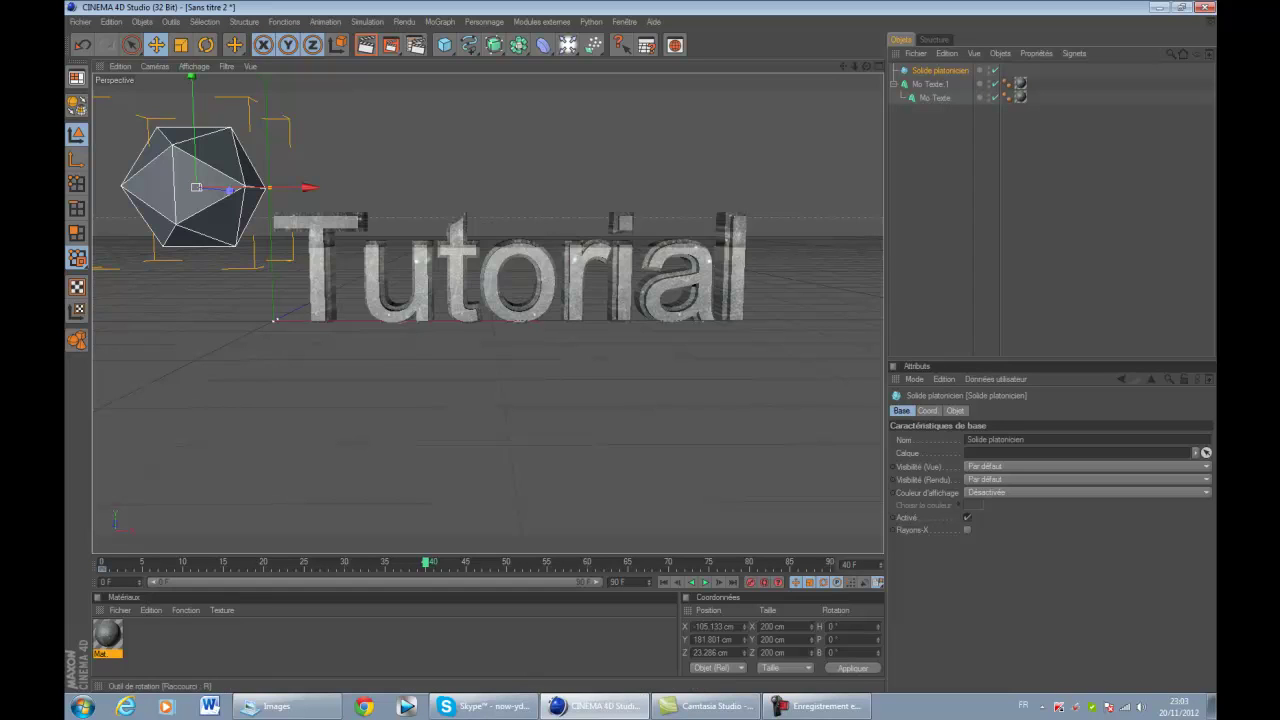
click(205, 44)
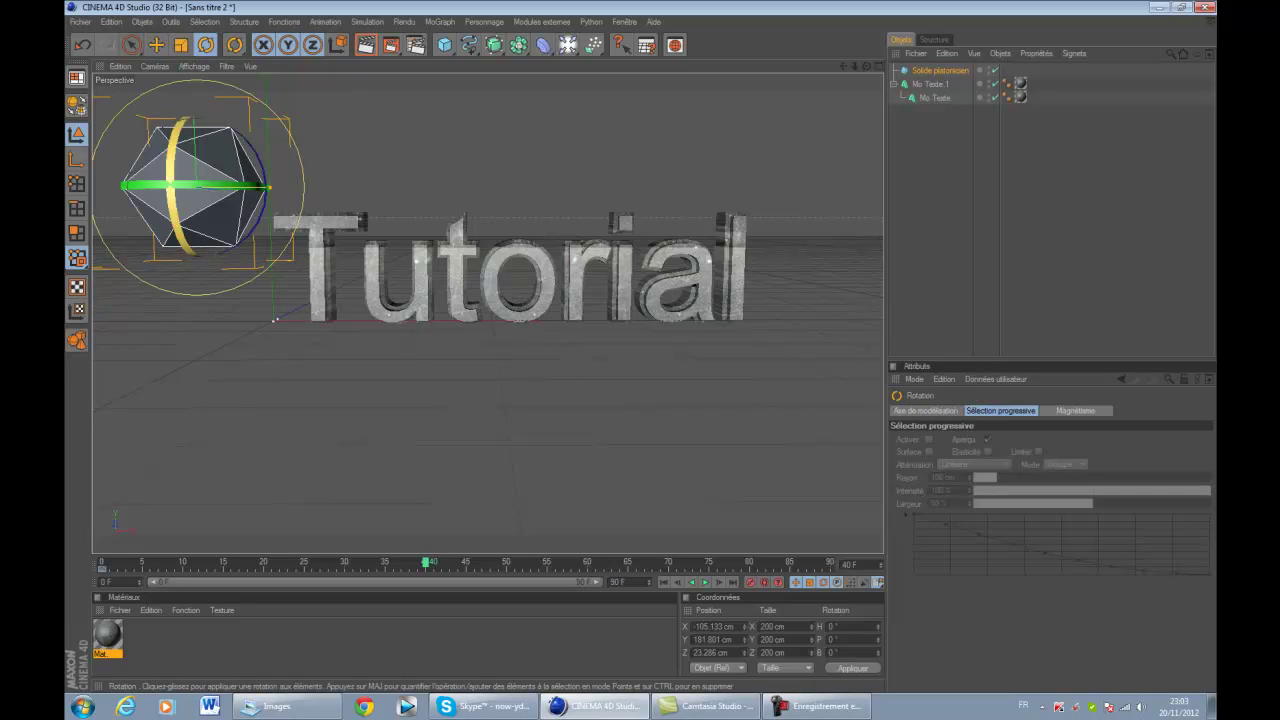
drag(170, 200, 172, 168)
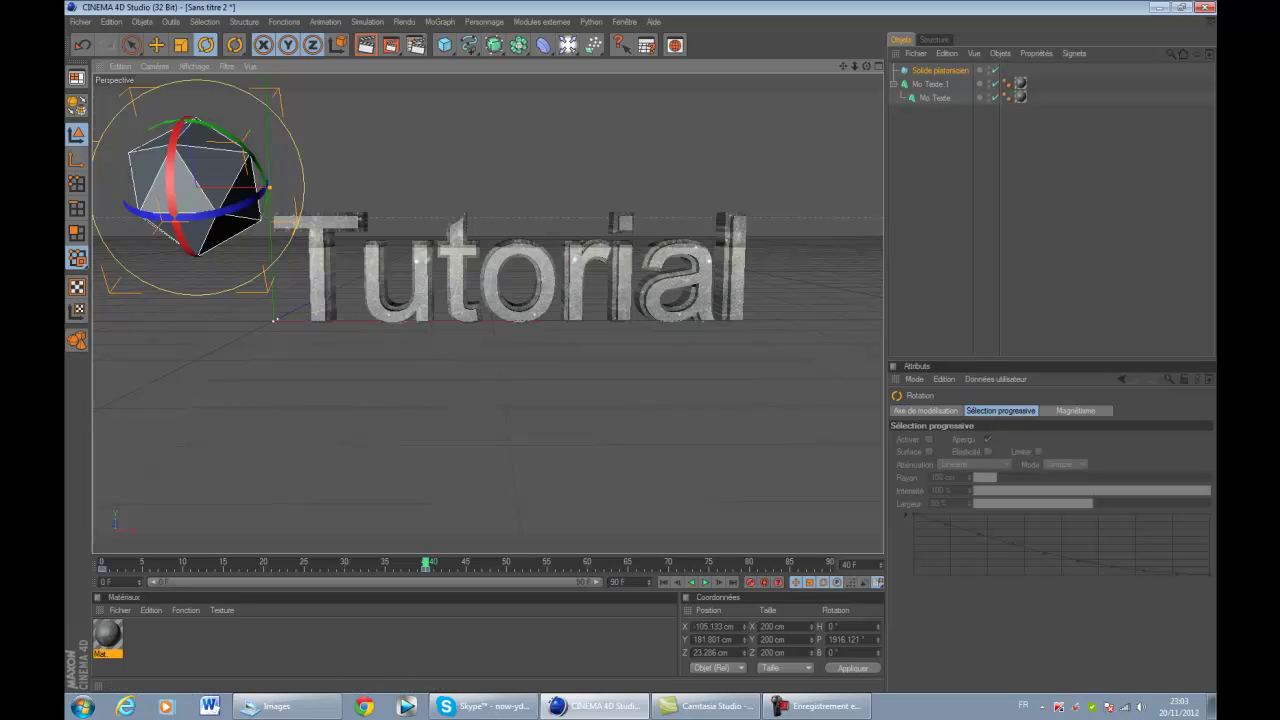
Step: Play the solid's rotation animation from frame 0 to check its motion
click(664, 582)
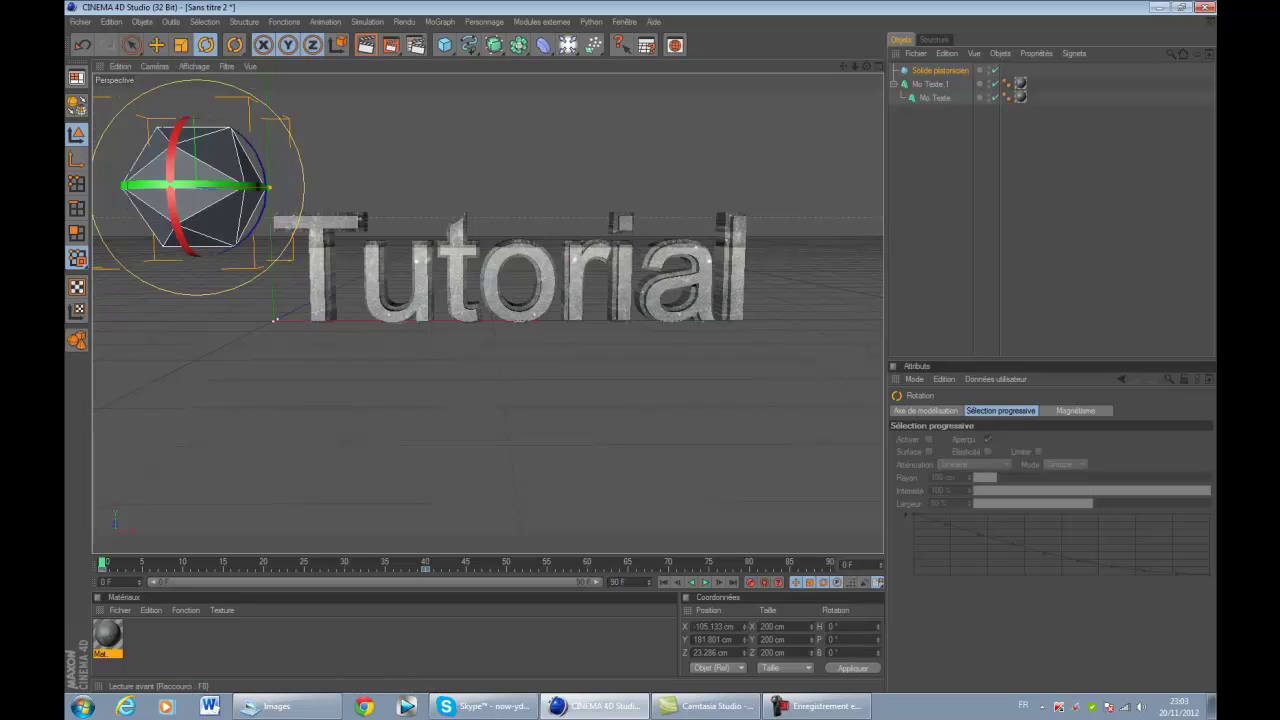
click(705, 582)
click(705, 582)
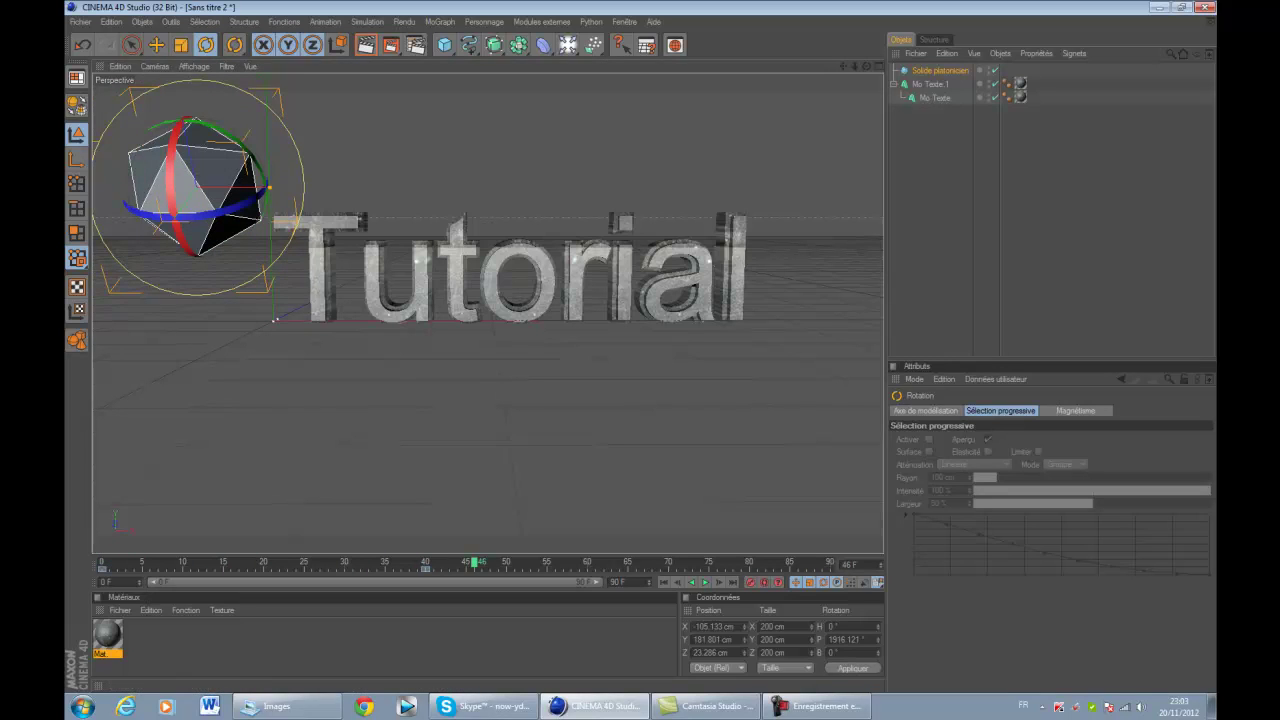
Step: Return the timeline to frame 0 and add an Explosion deformer to the scene
click(664, 582)
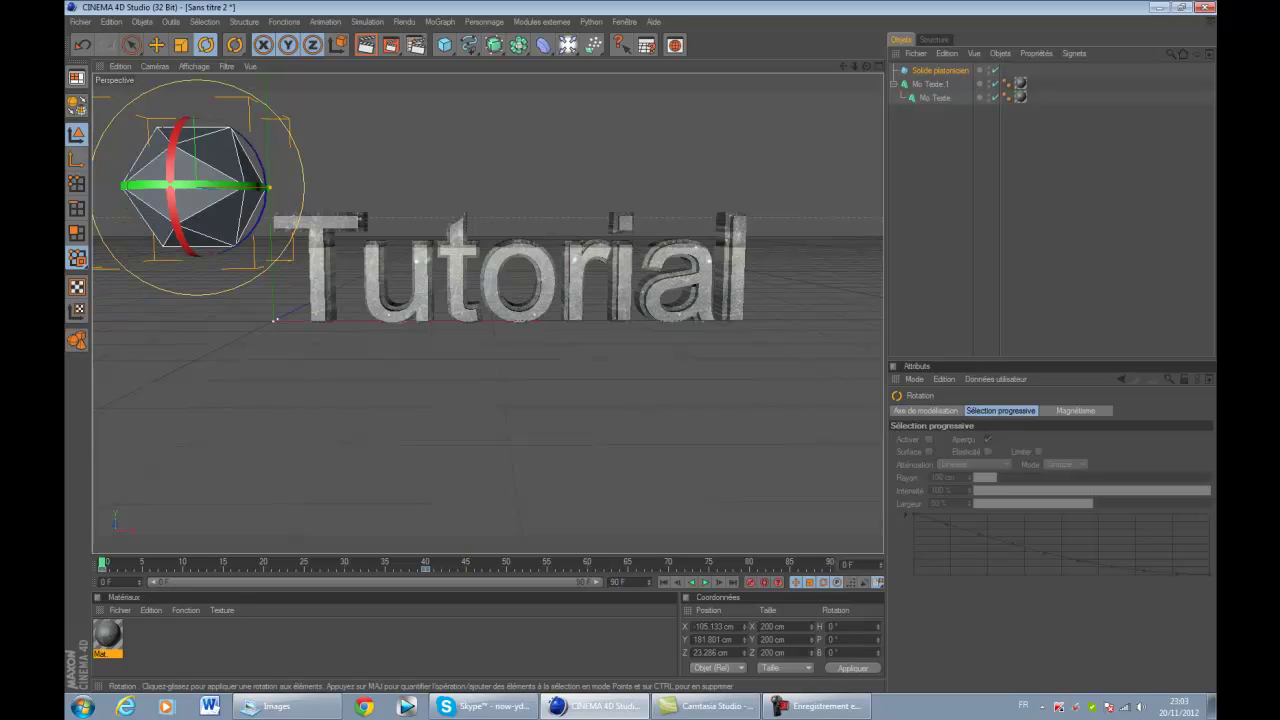
click(938, 165)
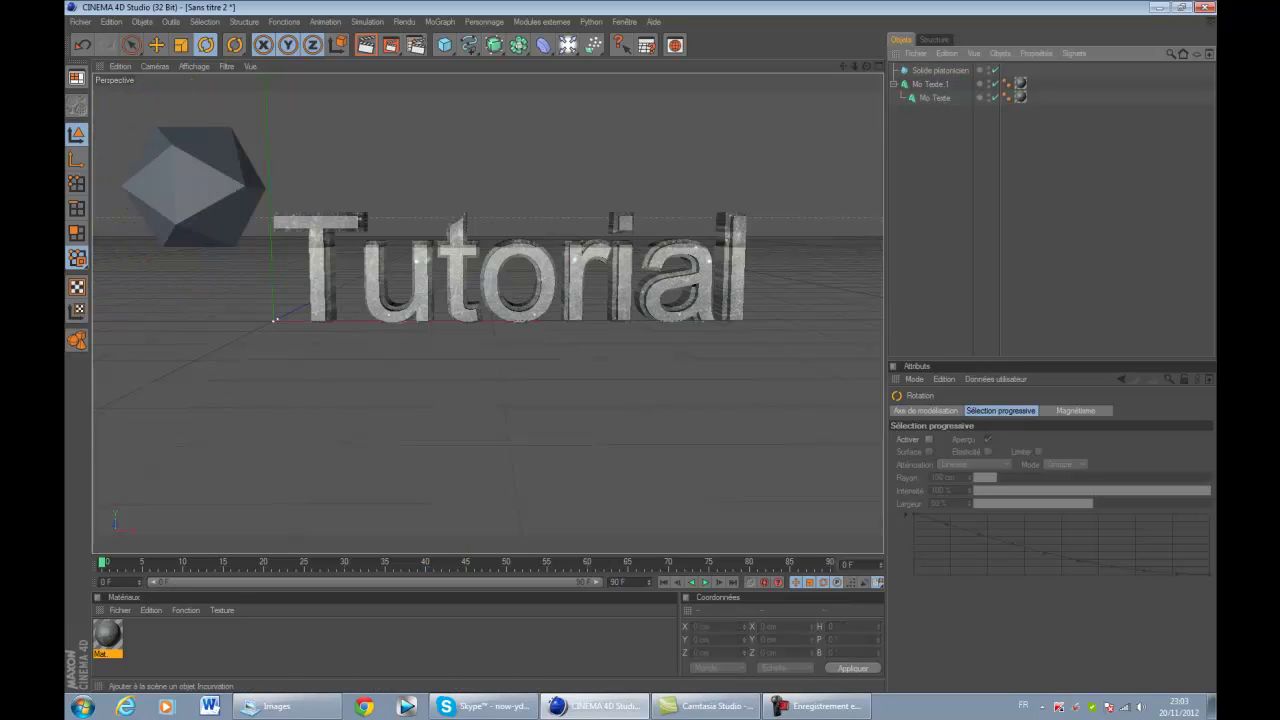
click(275, 320)
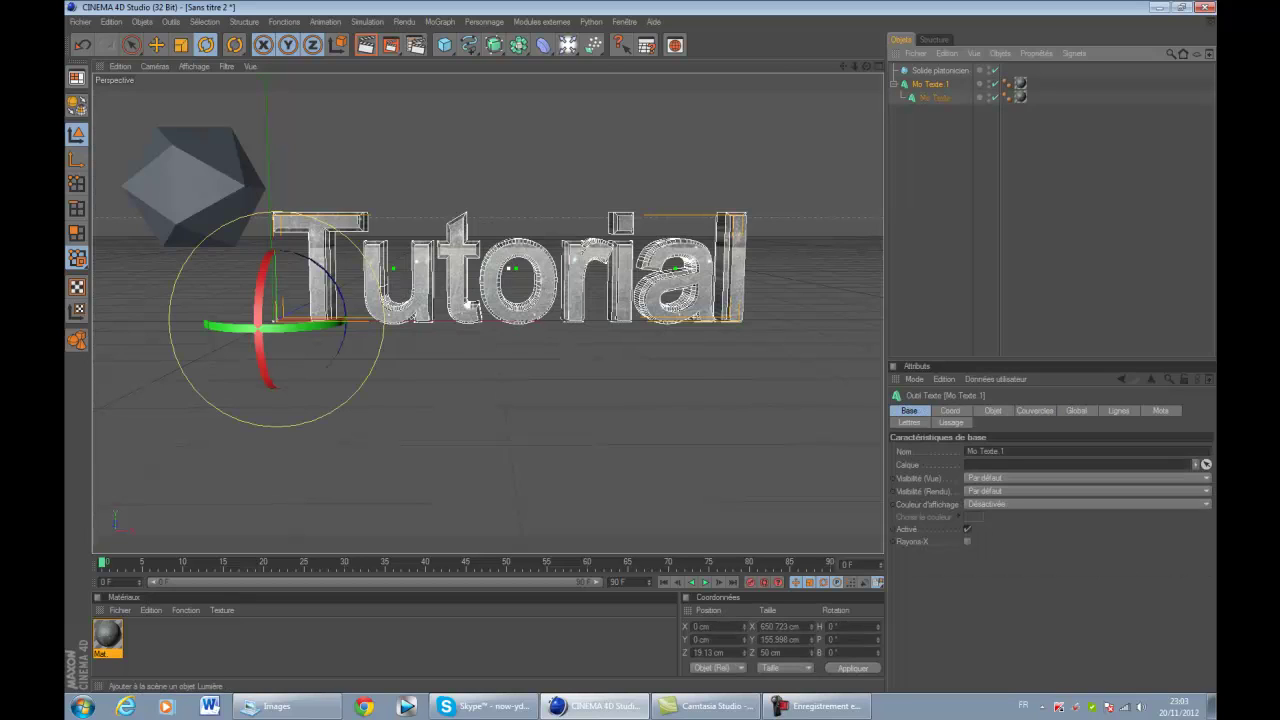
click(567, 44)
click(542, 44)
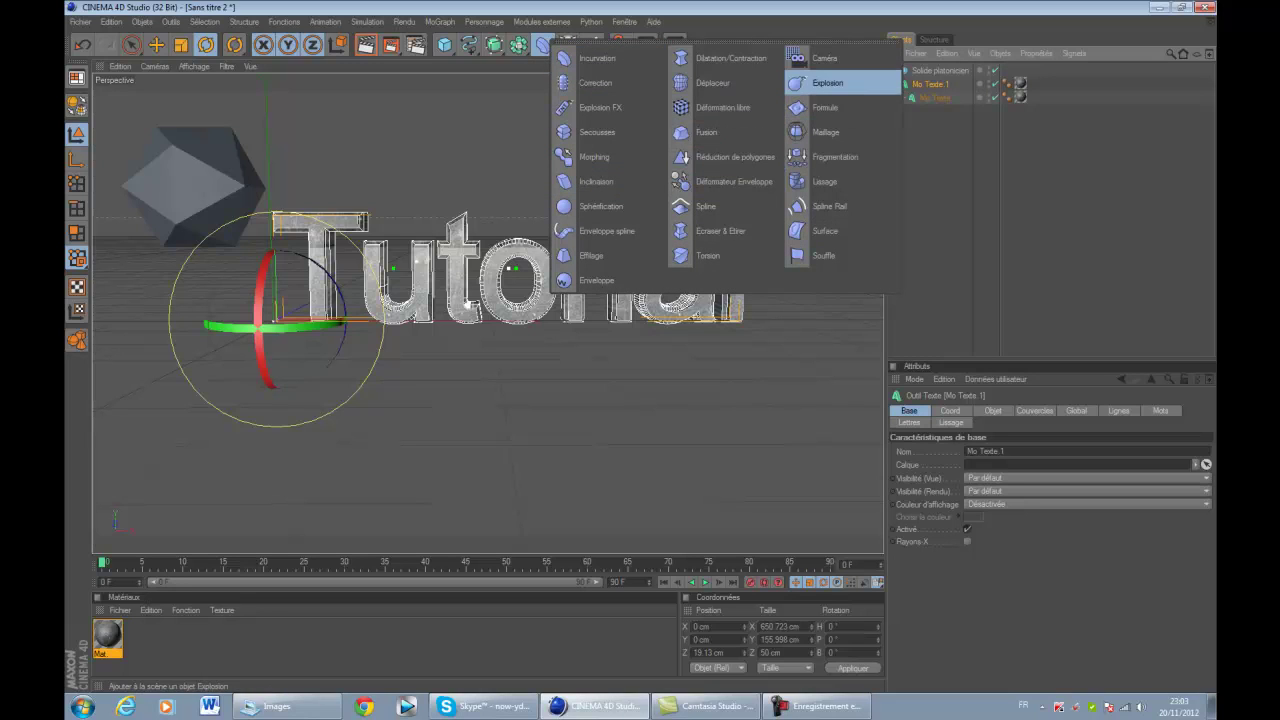
click(826, 82)
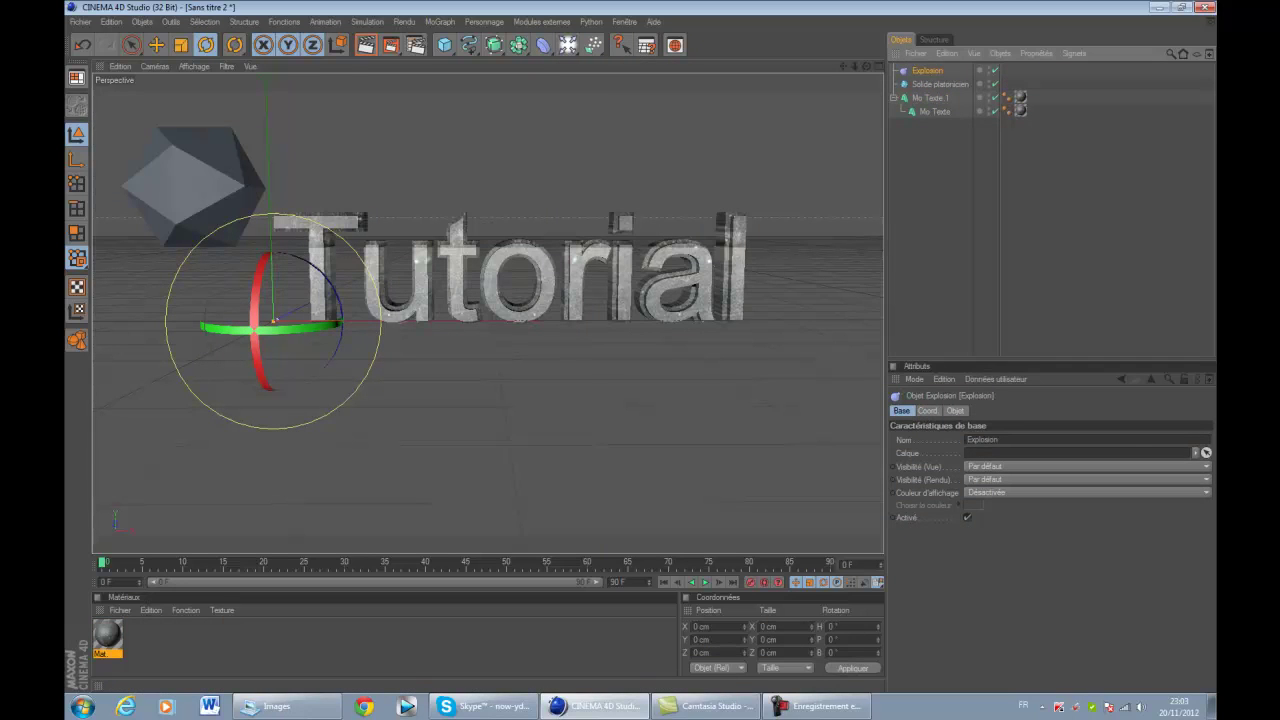
Step: Make the Explosion deformer a child of the Mo Texte.1 object and show its object properties
click(956, 411)
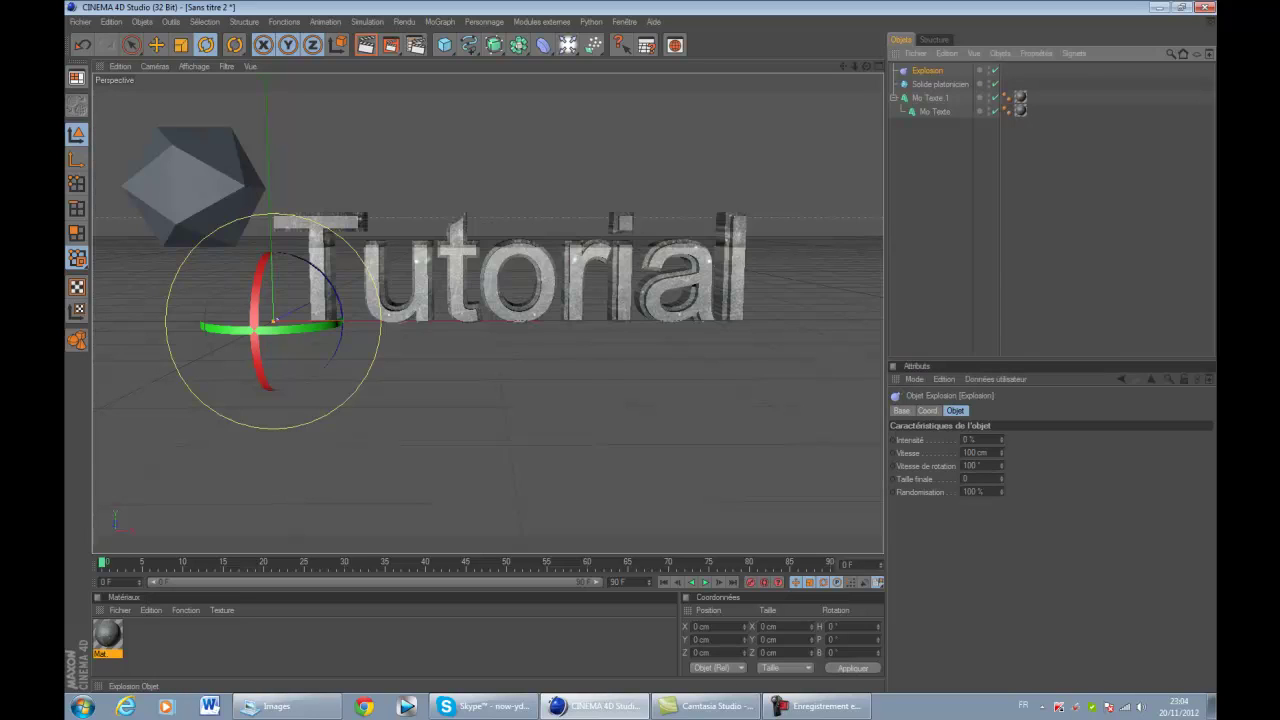
drag(927, 71, 930, 98)
click(930, 84)
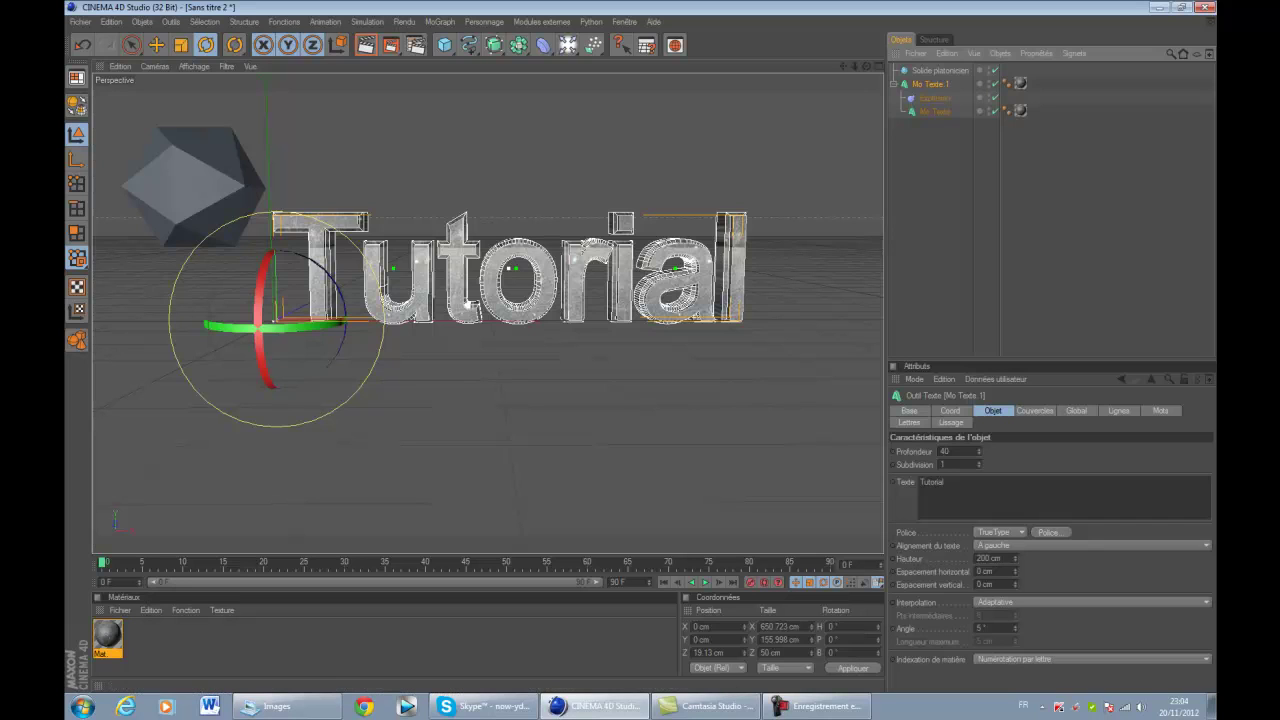
click(935, 98)
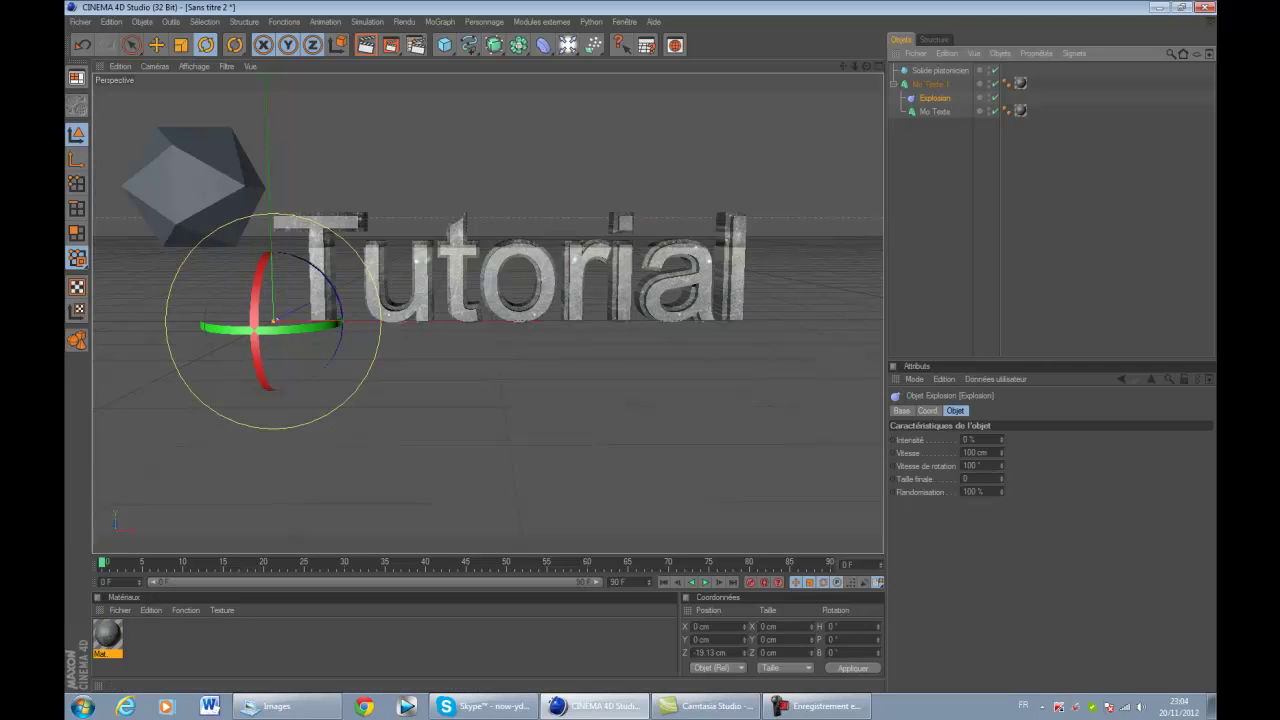
Step: Keyframe the Explosion deformer's Intensité at 0% on frame 0 and 30% on frame 5
ctrl+click(893, 440)
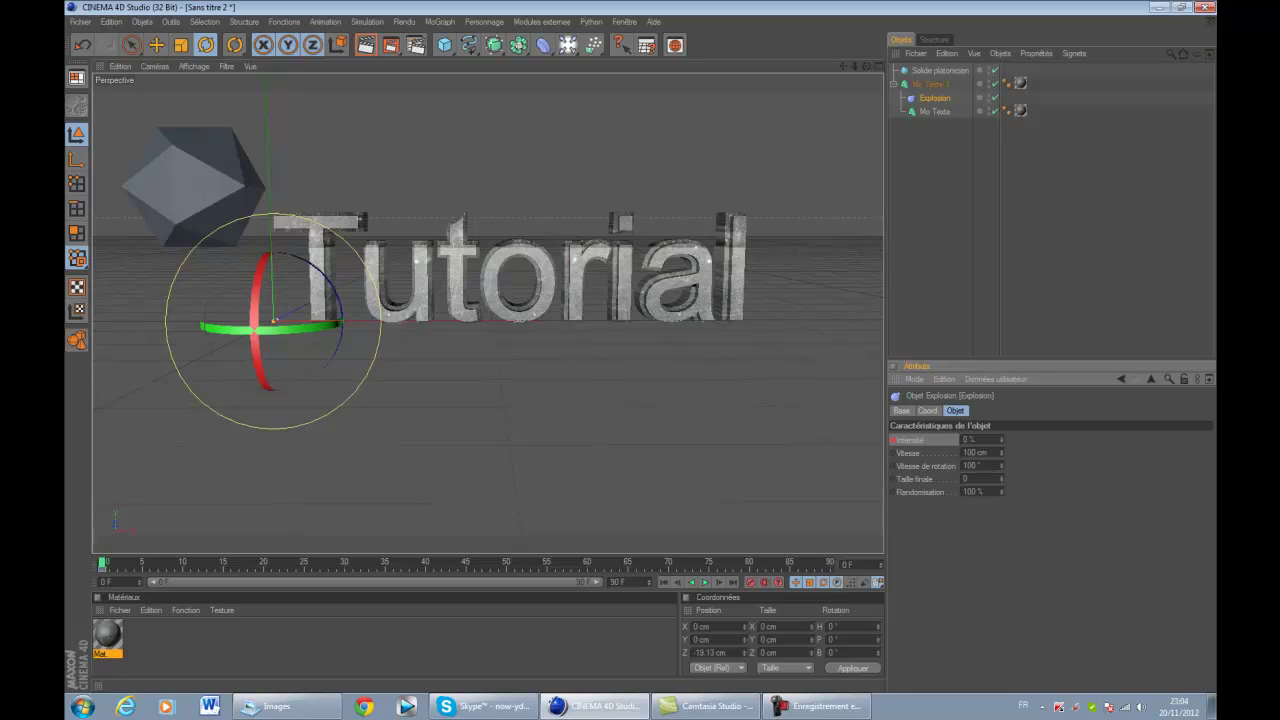
click(143, 563)
double_click(968, 440)
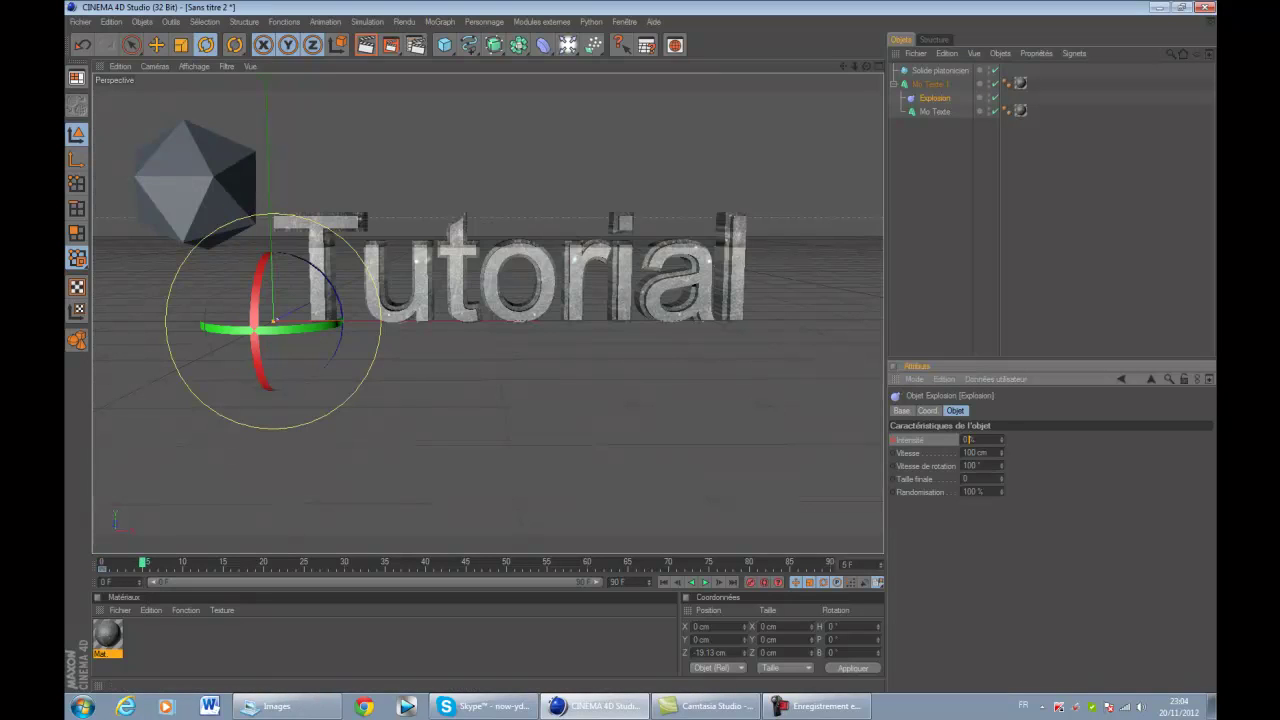
text(30)
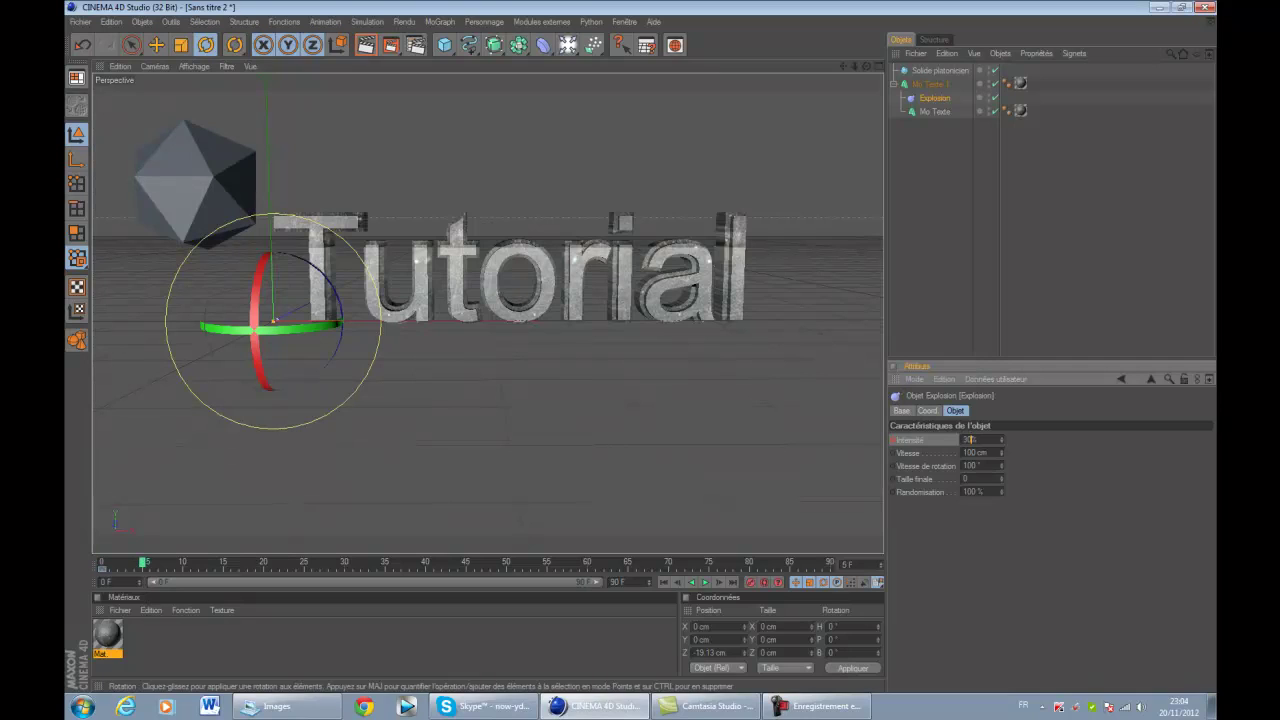
key(Return)
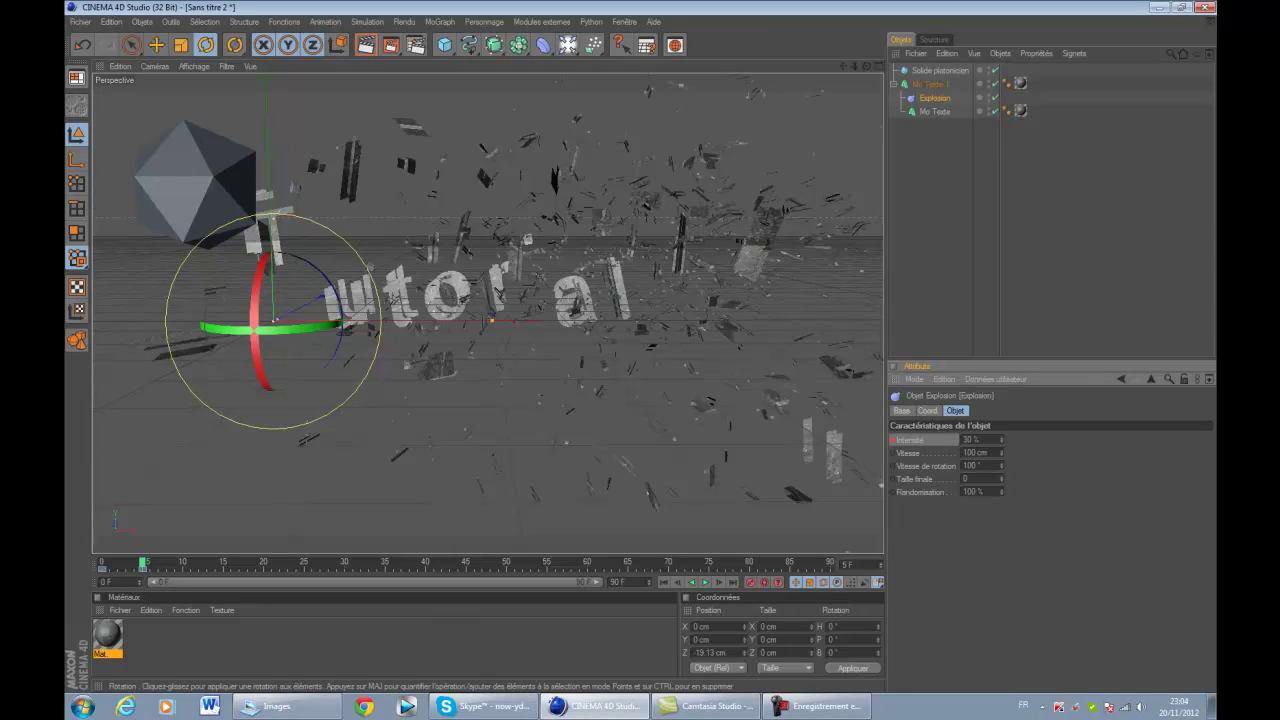
Step: Set the Explosion deformer's Intensité to 50% at frame 10
click(183, 563)
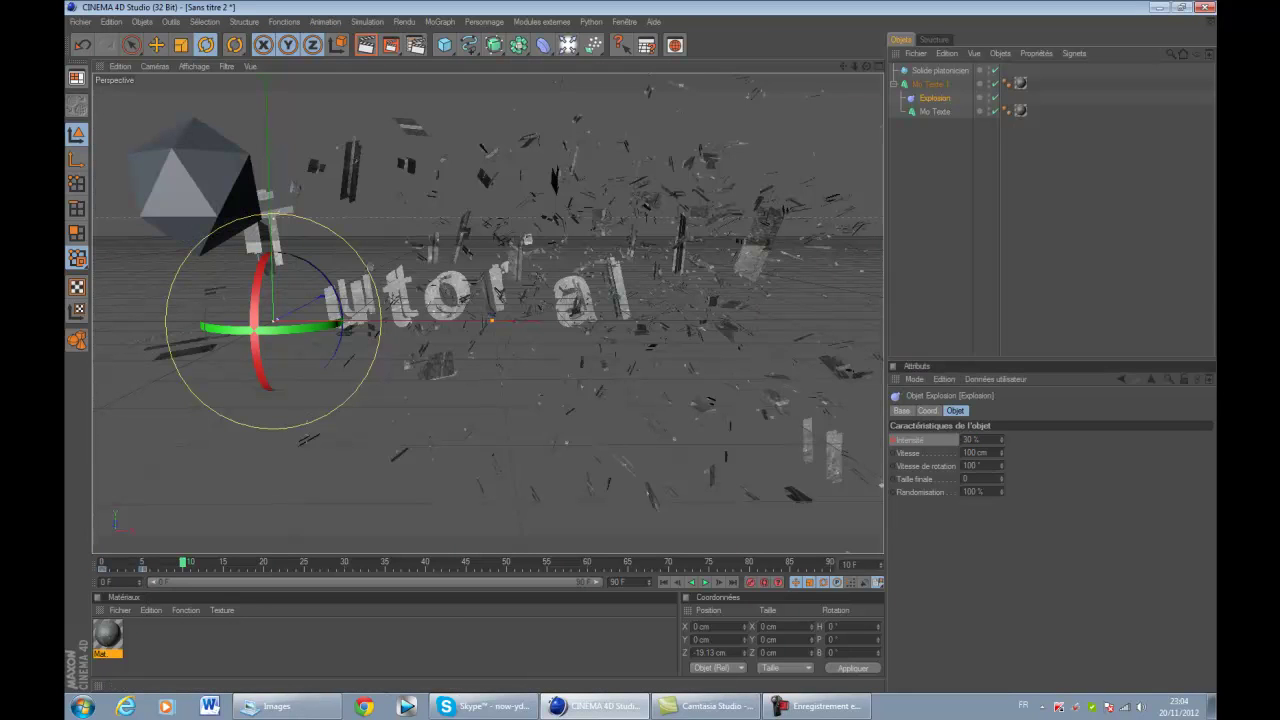
double_click(970, 440)
key(BackSpace)
text(50)
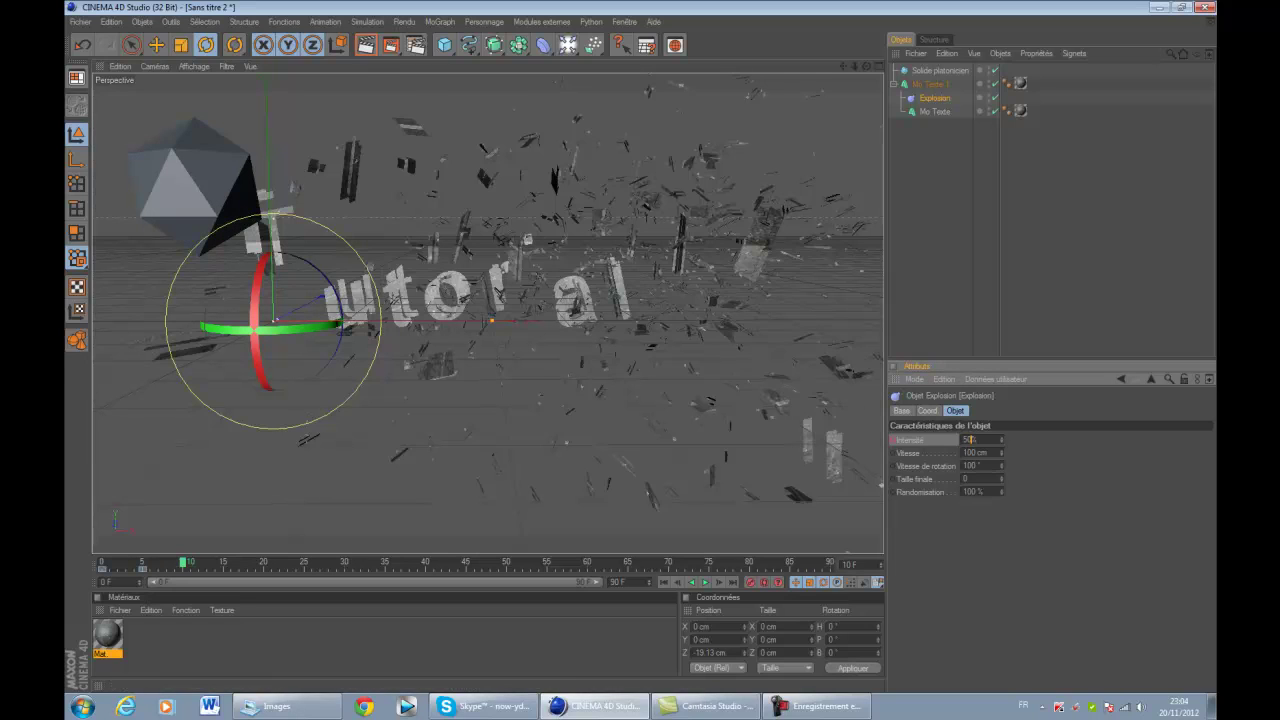
key(Return)
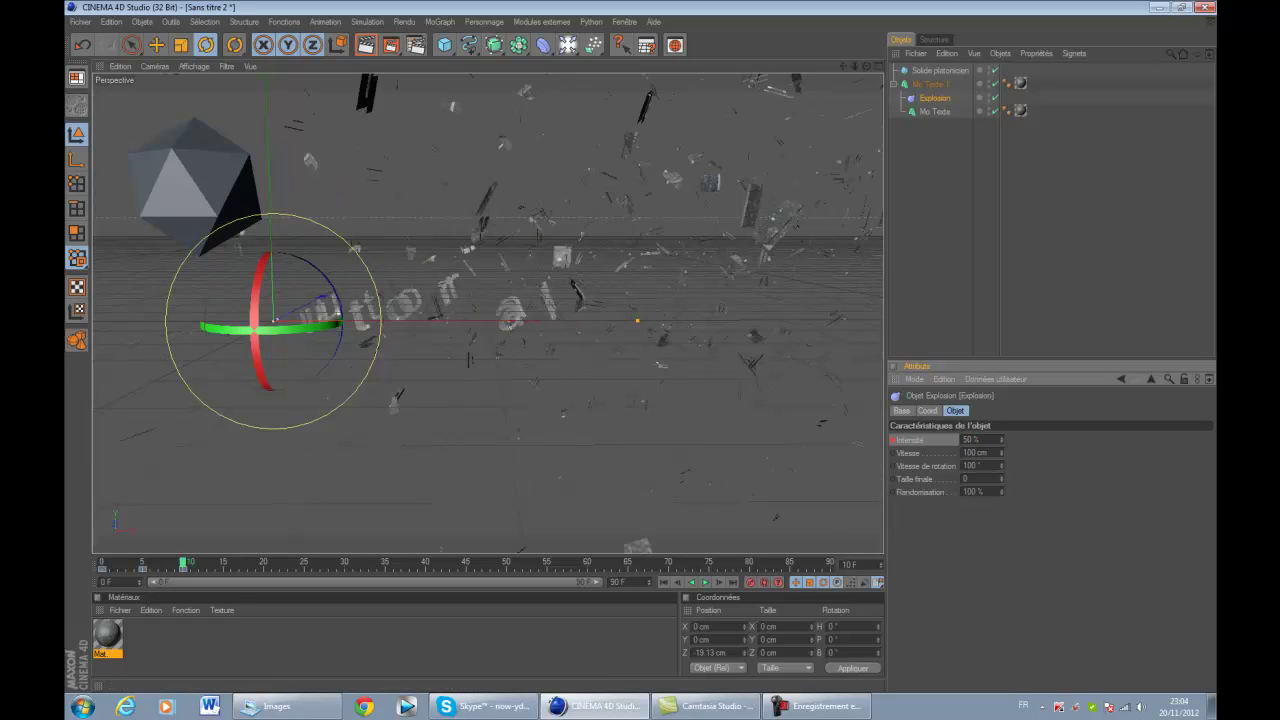
Step: Set the Explosion deformer's Intensité to 80% at frame 15
click(231, 563)
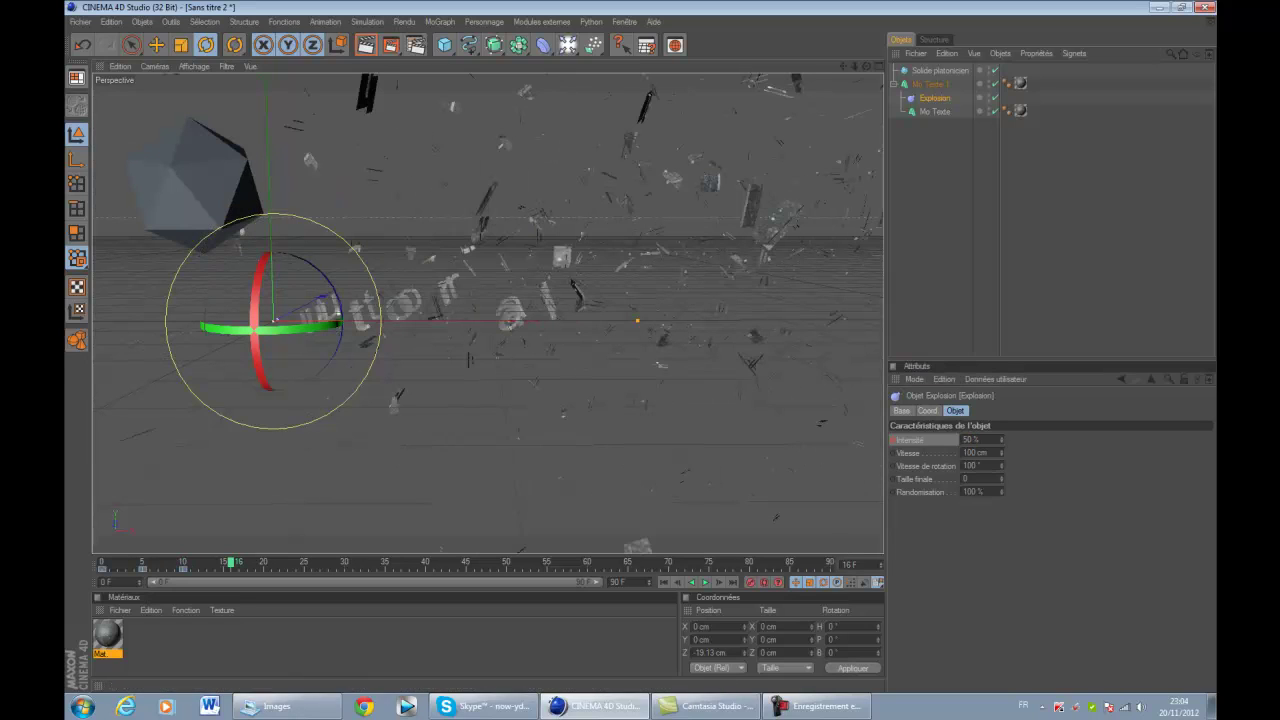
click(223, 563)
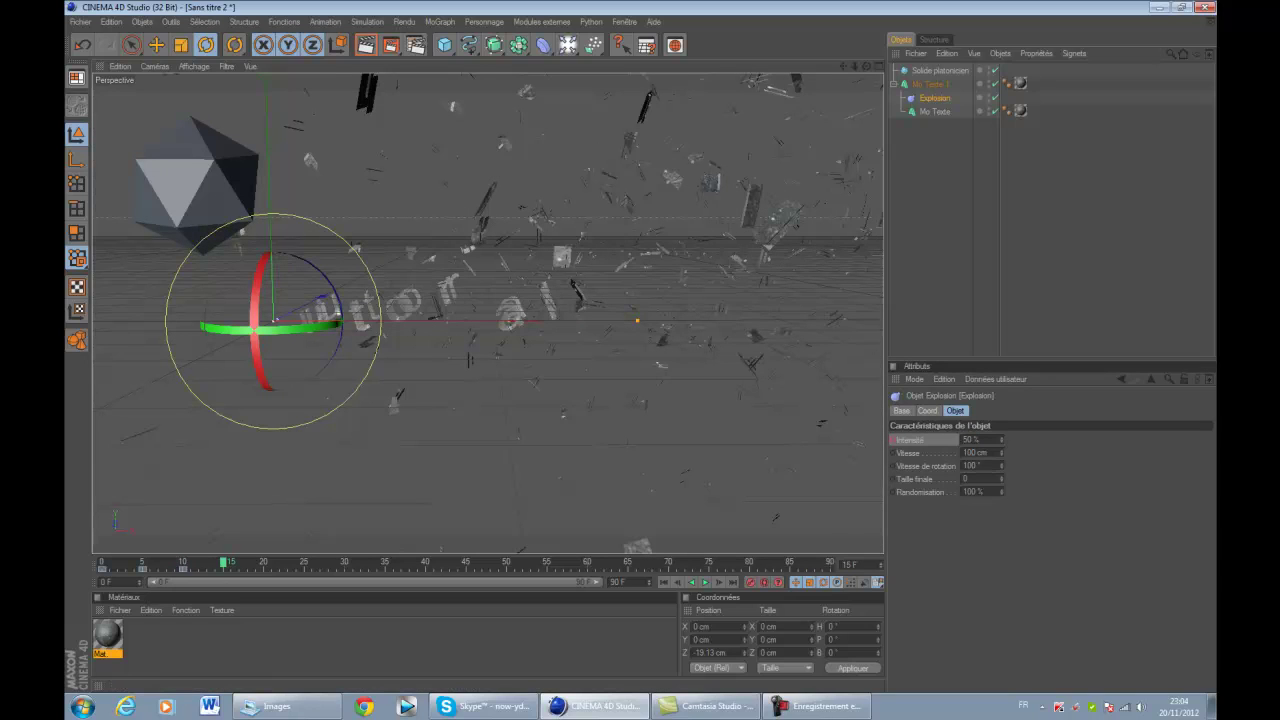
double_click(967, 440)
text(80)
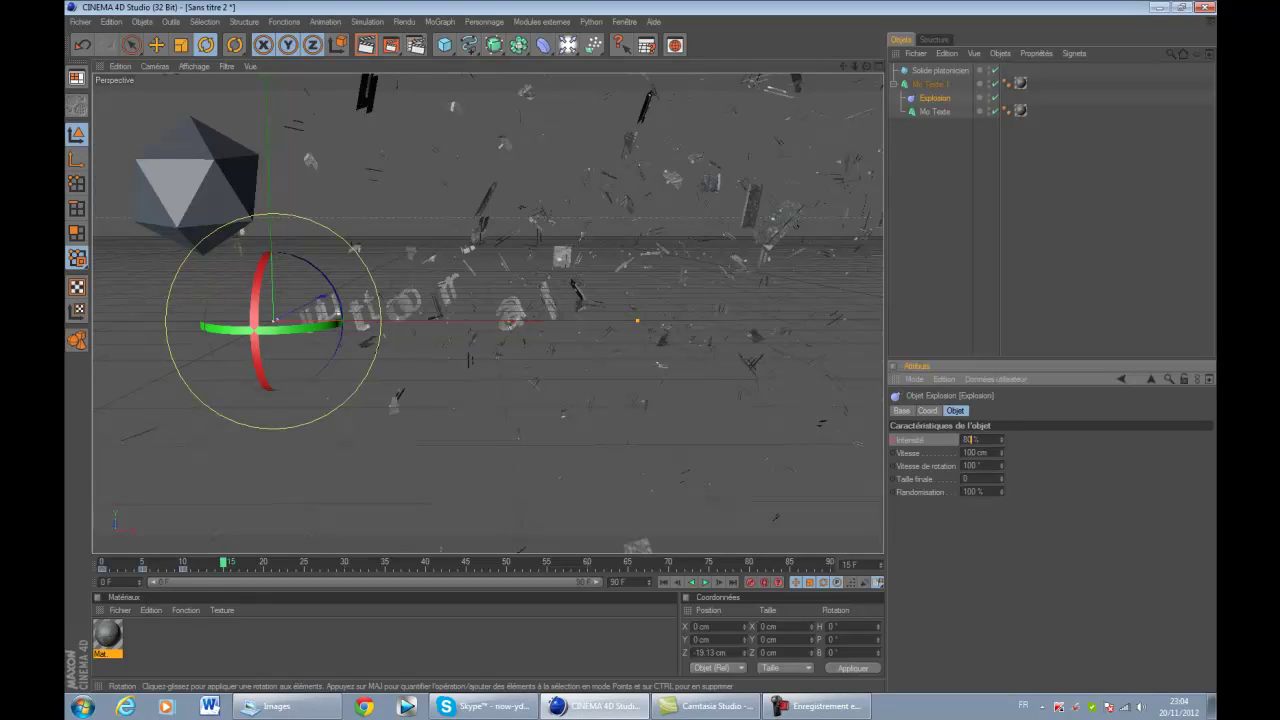
key(Return)
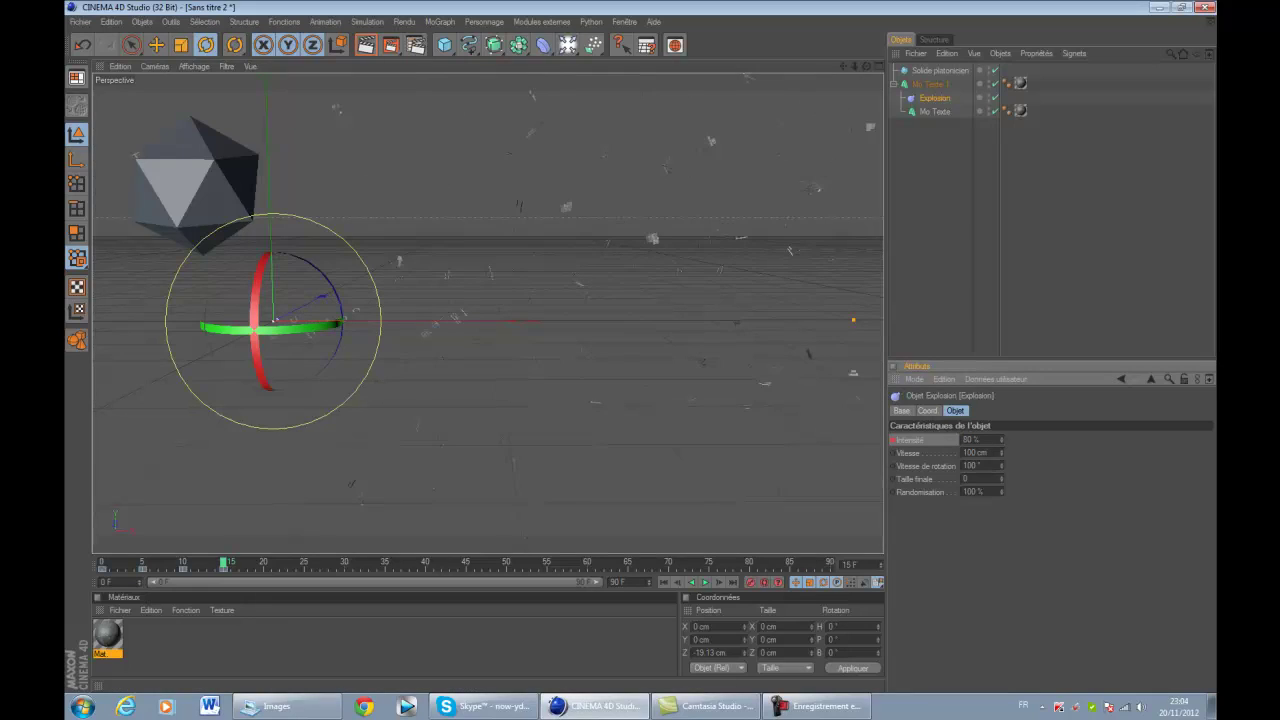
Step: Set the Explosion deformer's Intensité to 100% at frame 20
click(264, 563)
double_click(968, 440)
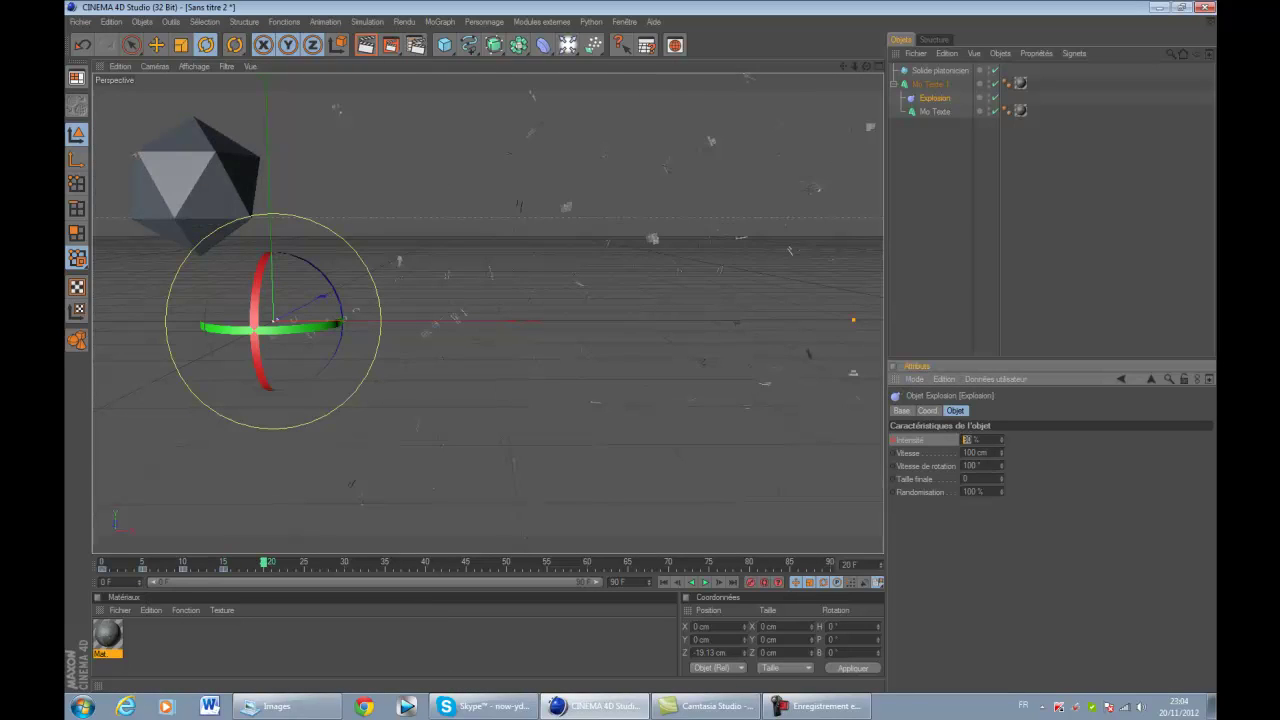
key(BackSpace)
text(100)
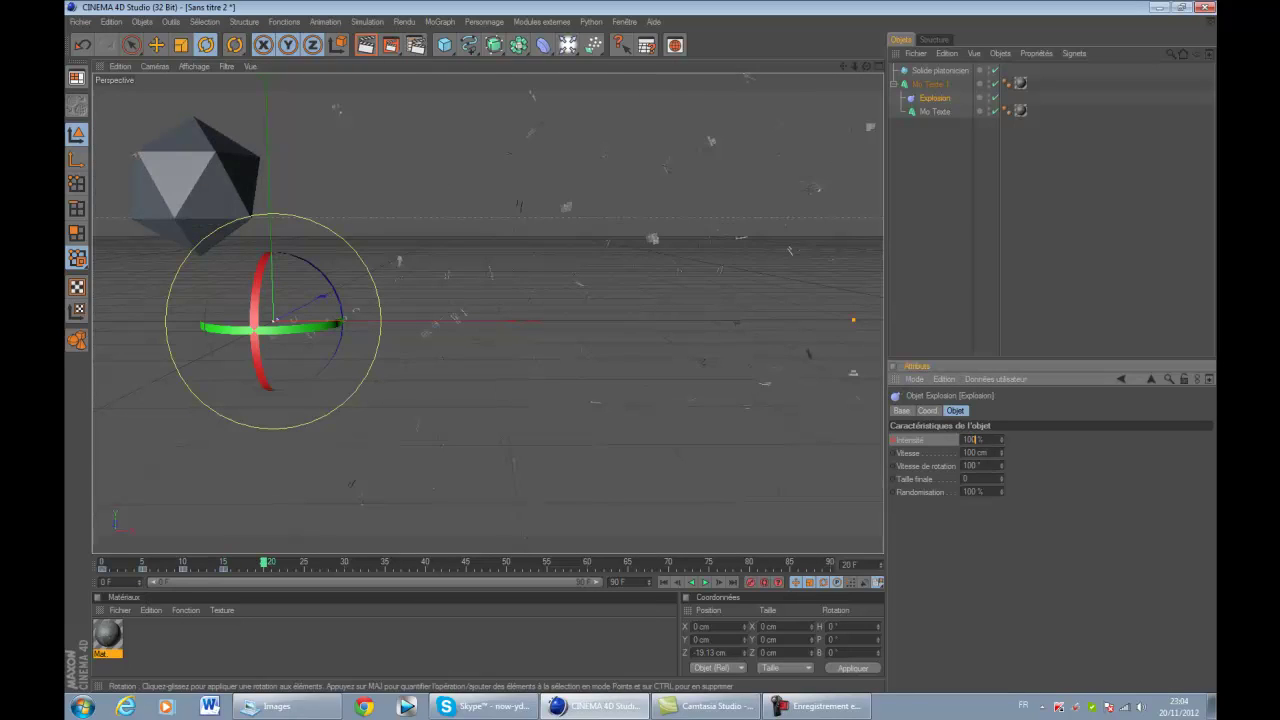
key(Return)
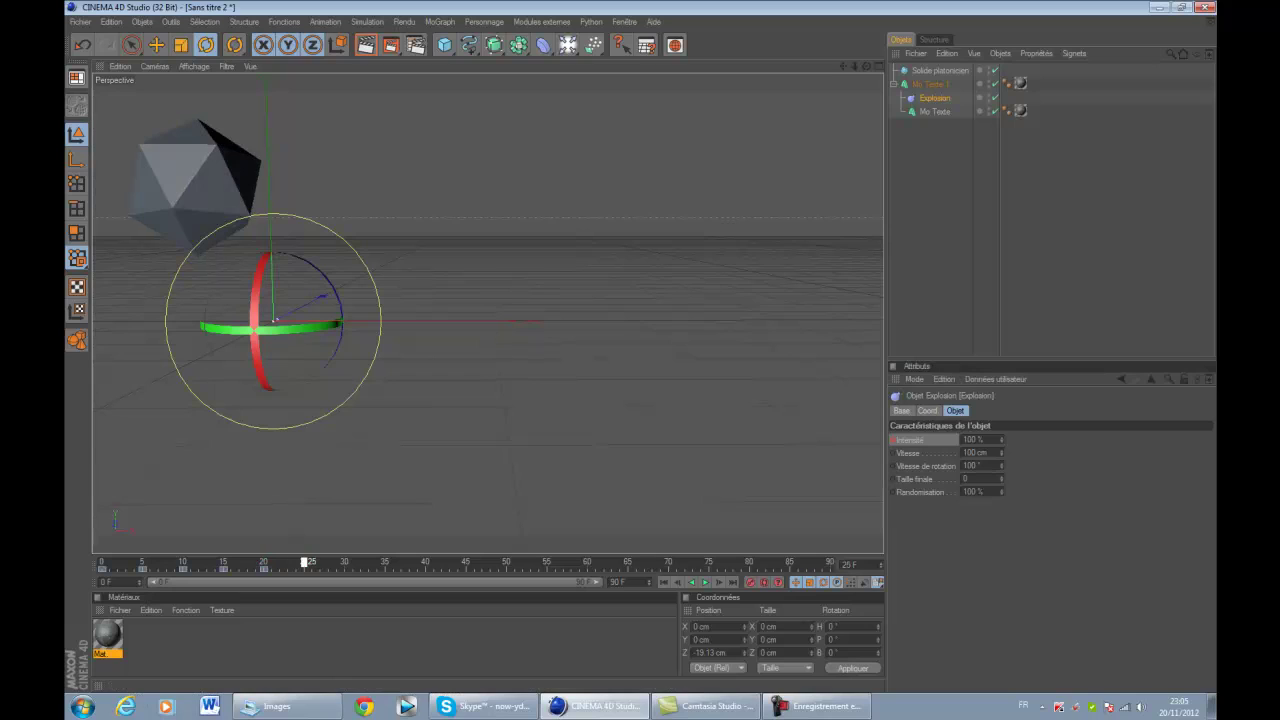
Step: Reduce the Explosion deformer's Intensité to 80% at frame 25 and 50% at frame 30
double_click(967, 440)
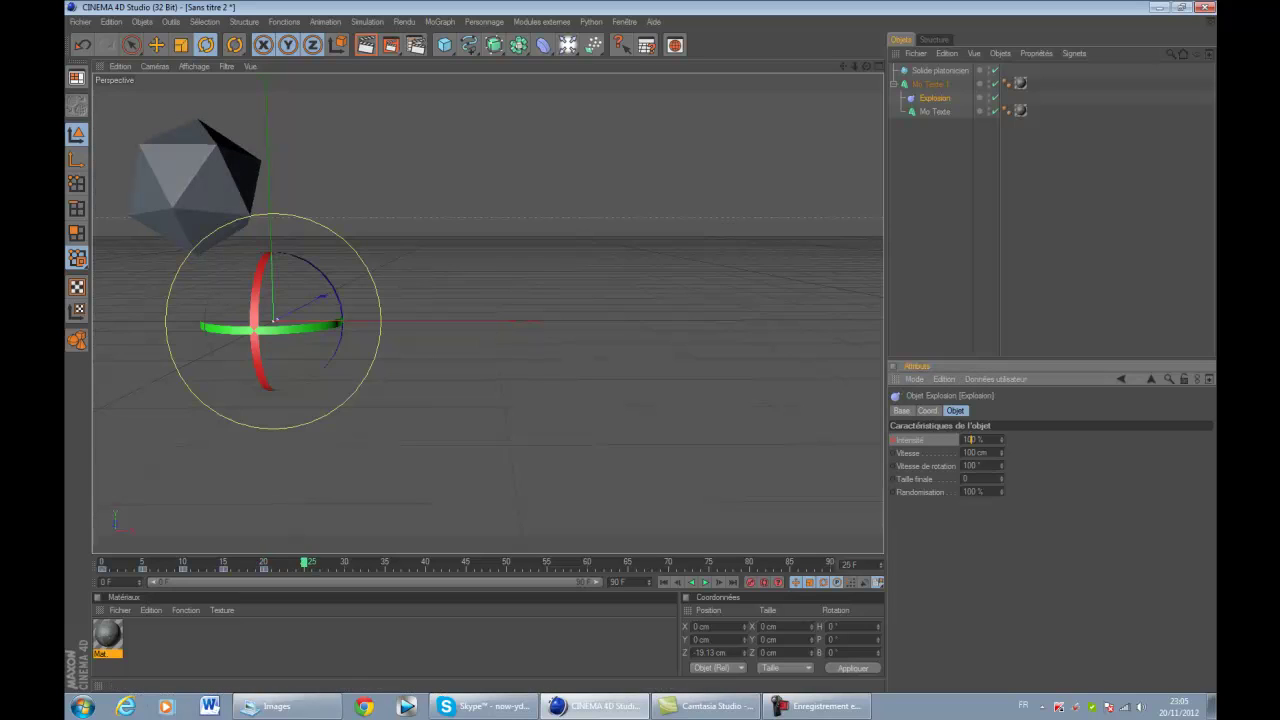
text(80)
key(Return)
double_click(967, 440)
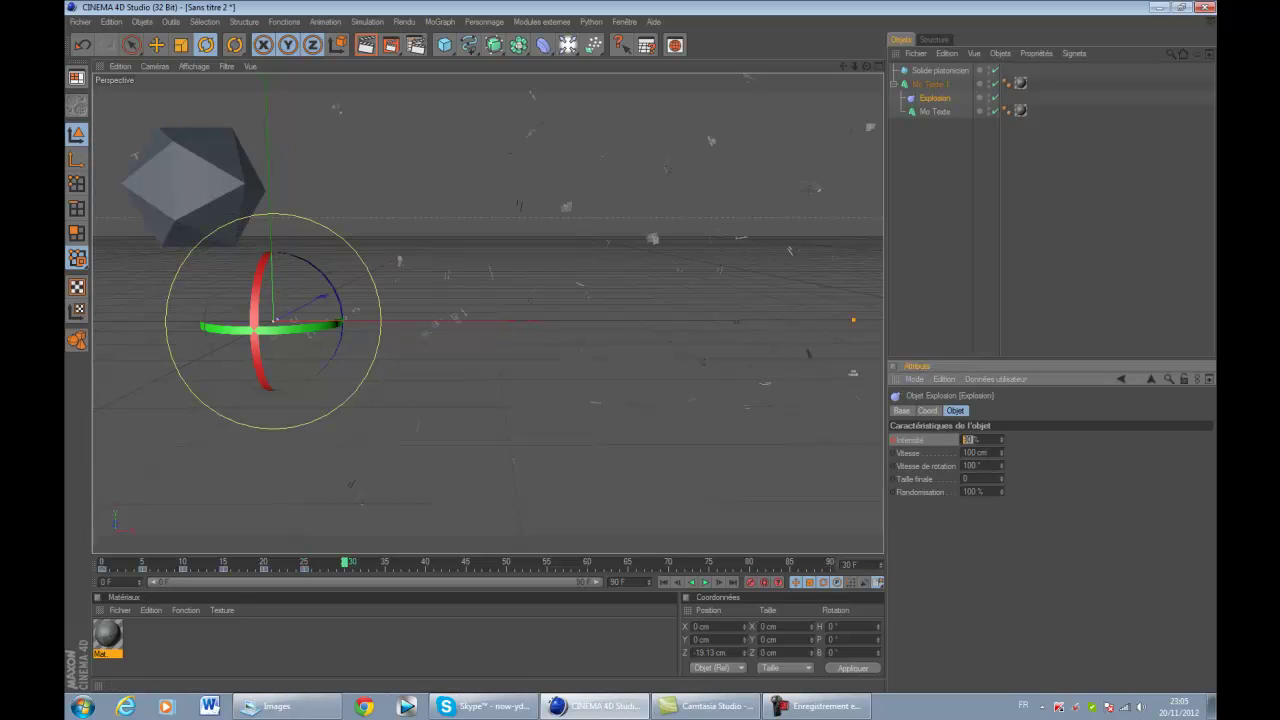
key(BackSpace)
text(6)
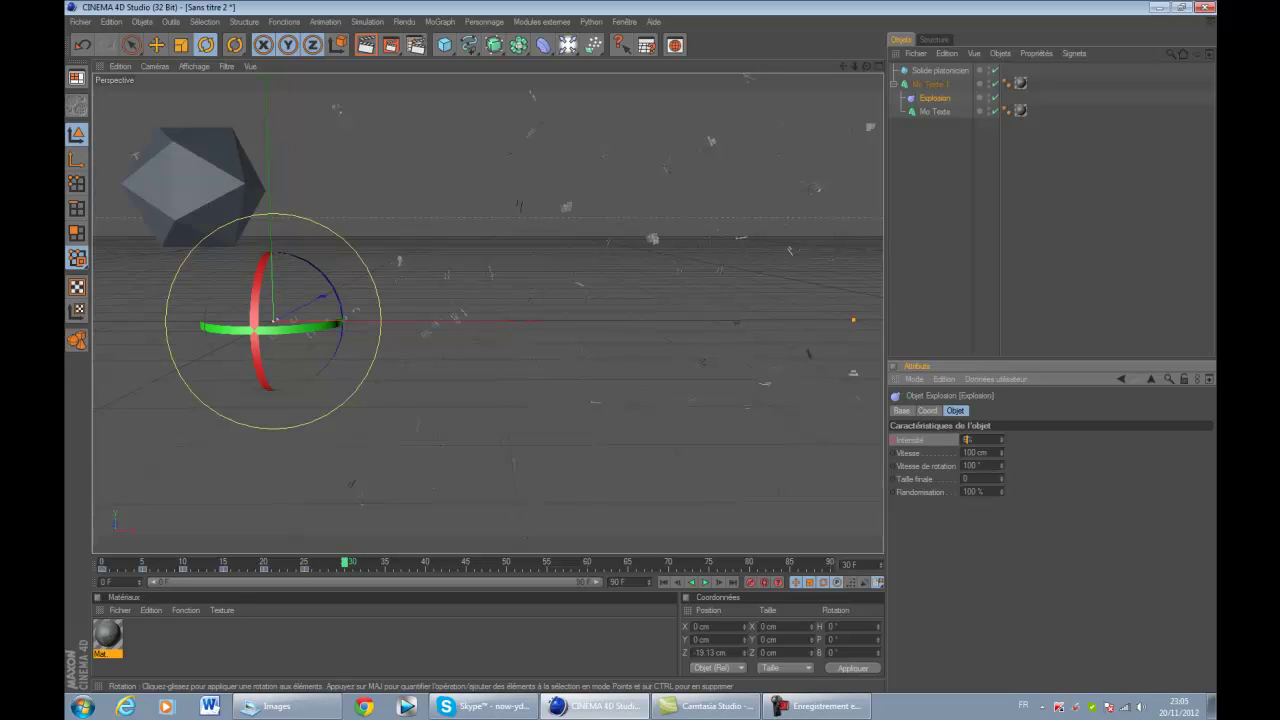
key(BackSpace)
text(50)
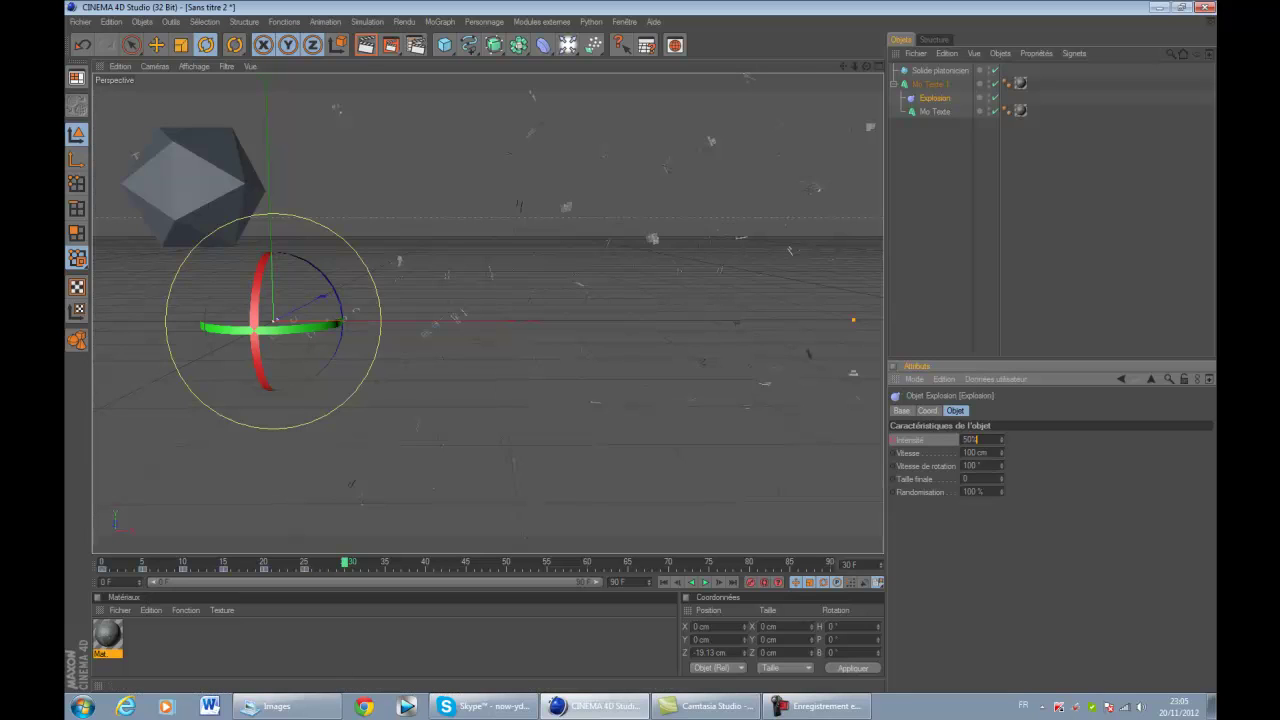
key(Return)
Step: Set the Explosion deformer's Intensité to 30% at frame 35
click(385, 562)
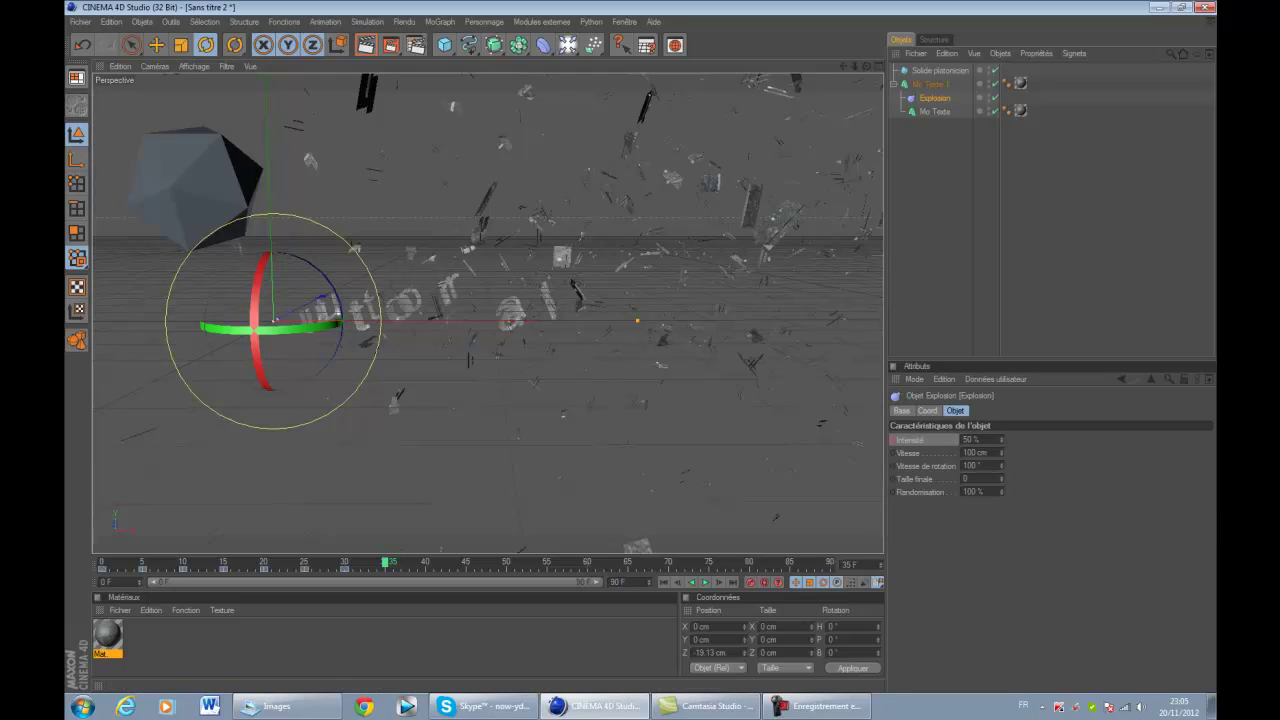
double_click(967, 440)
key(BackSpace)
text(30)
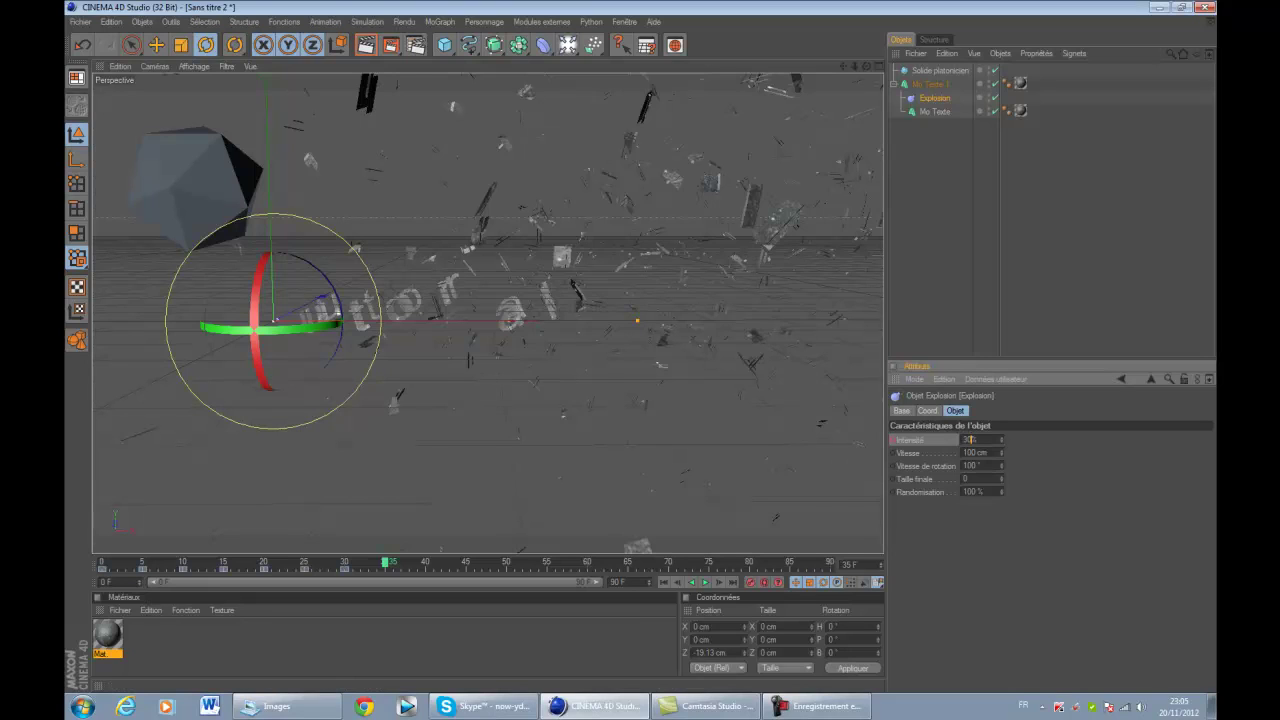
key(Return)
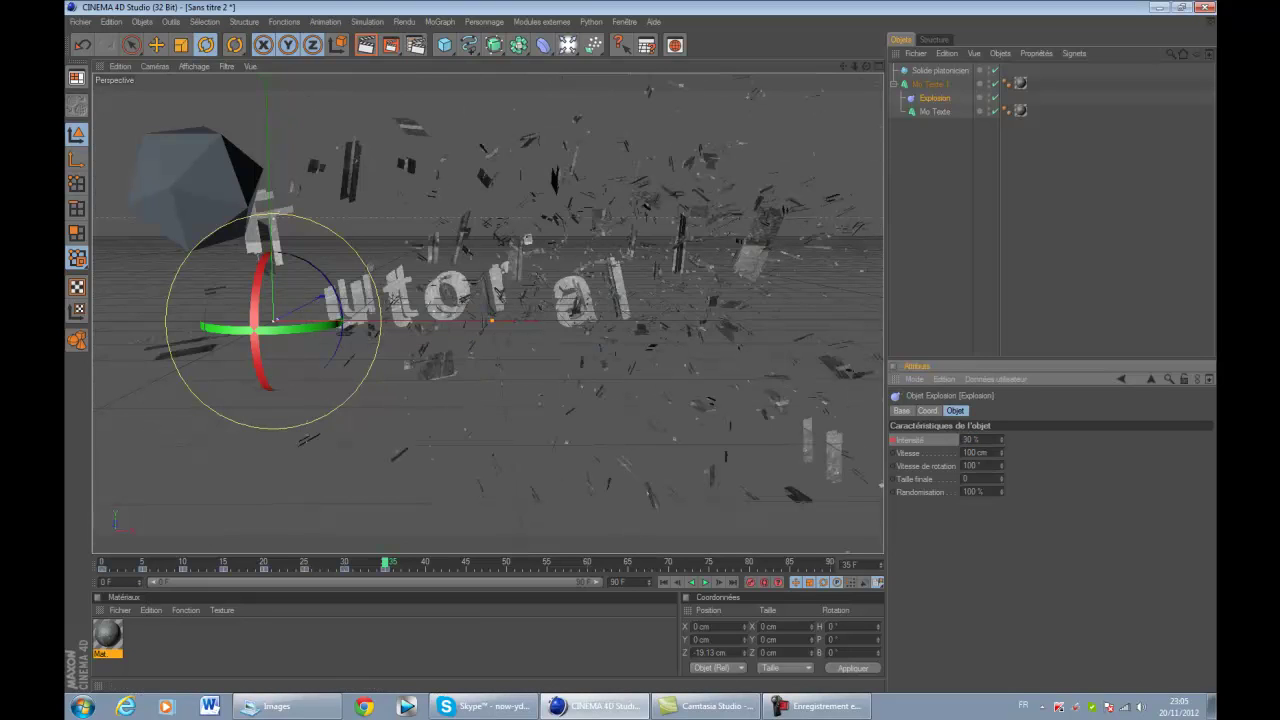
Step: Set the Explosion deformer's Intensité to 0% at frame 40 so the text is whole again
click(426, 562)
double_click(967, 440)
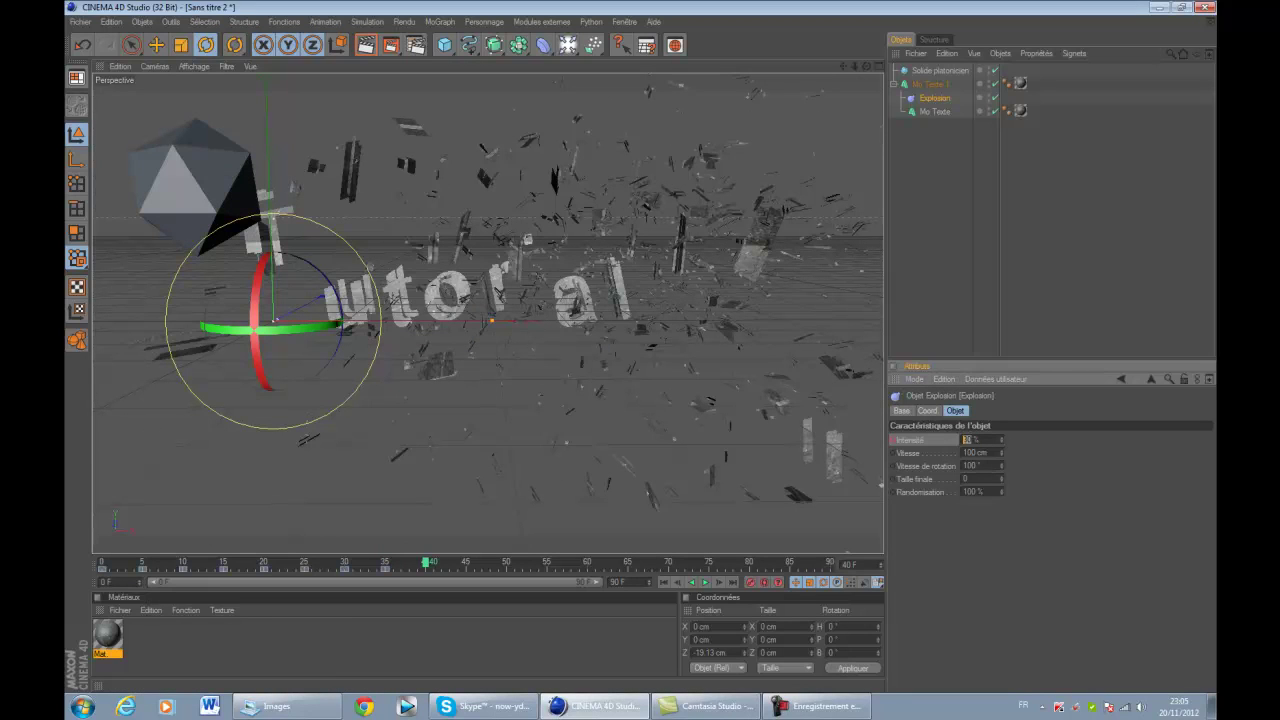
key(BackSpace)
text(0)
key(Return)
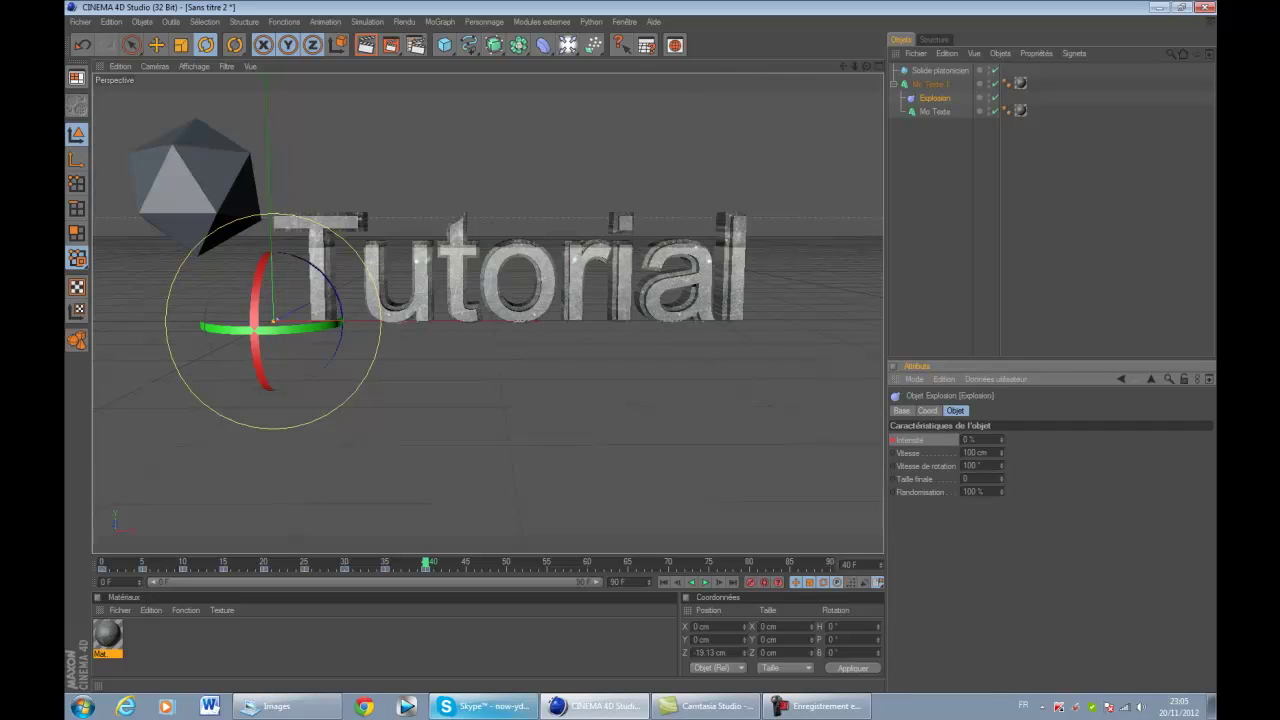
Step: Play the animation from frame 0 to check the text's explosion and reassembly, and stop it past frame 40
mouse_move(483, 706)
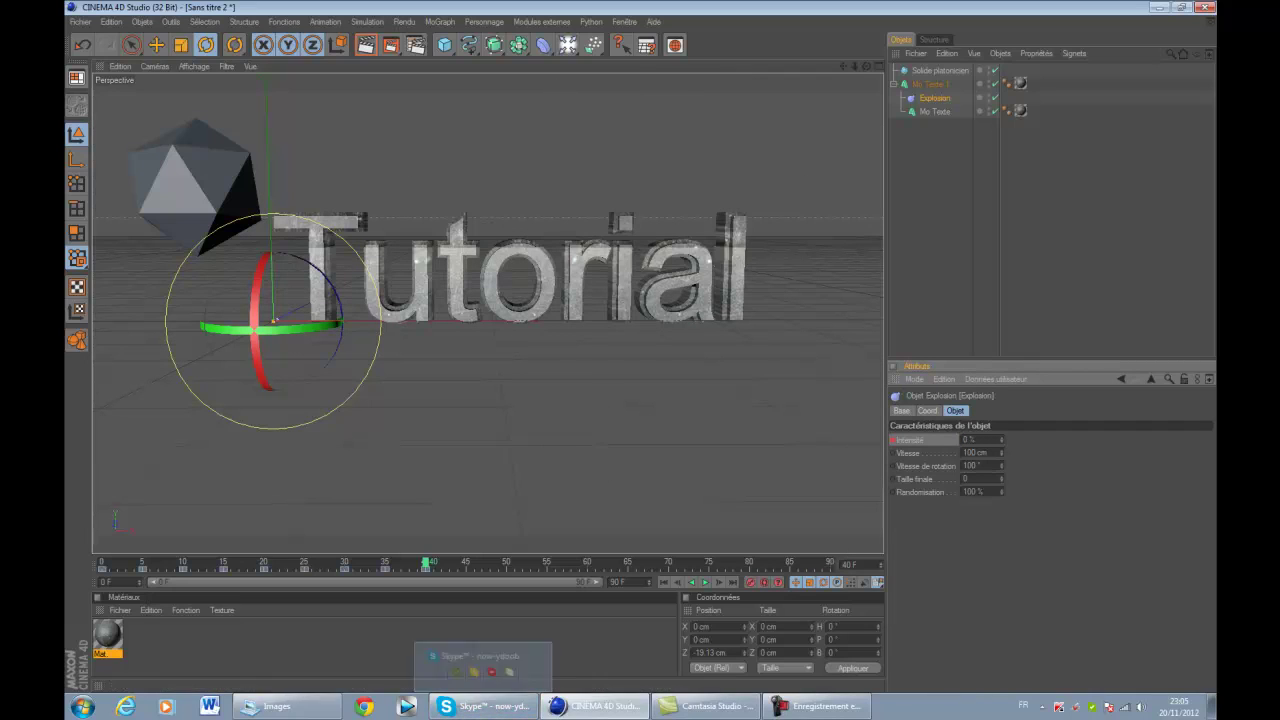
click(102, 564)
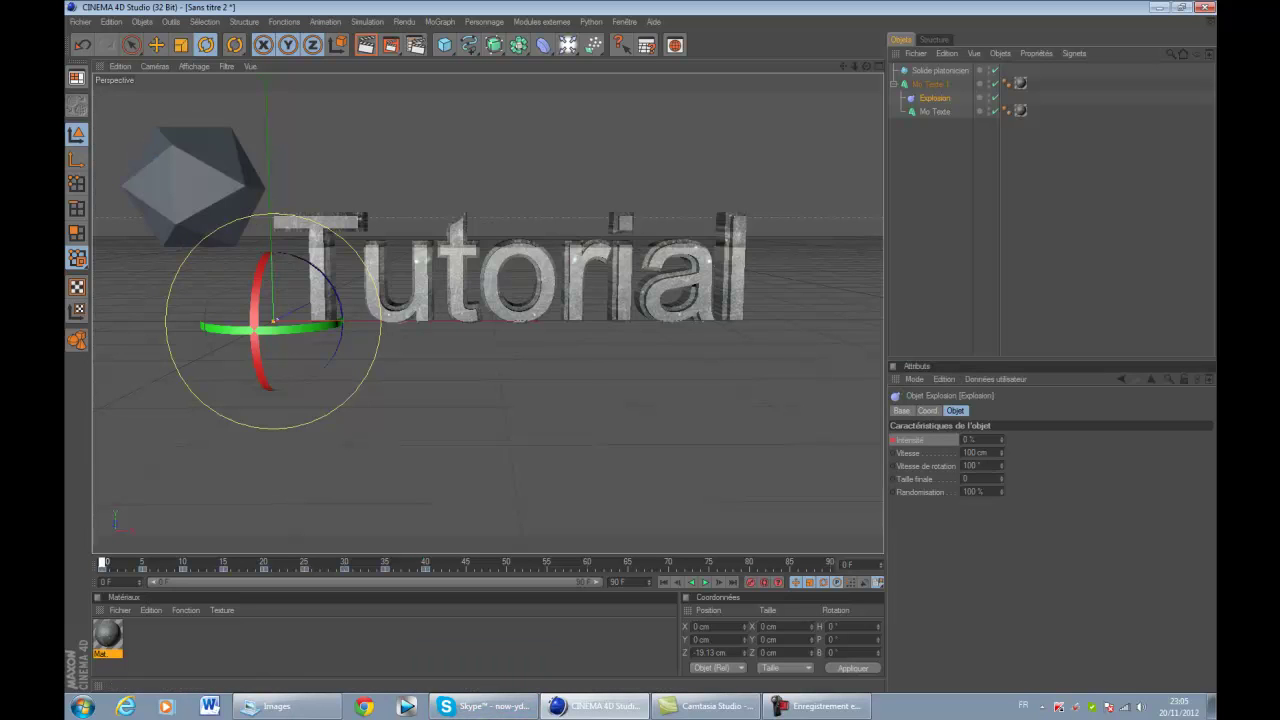
click(705, 581)
click(705, 581)
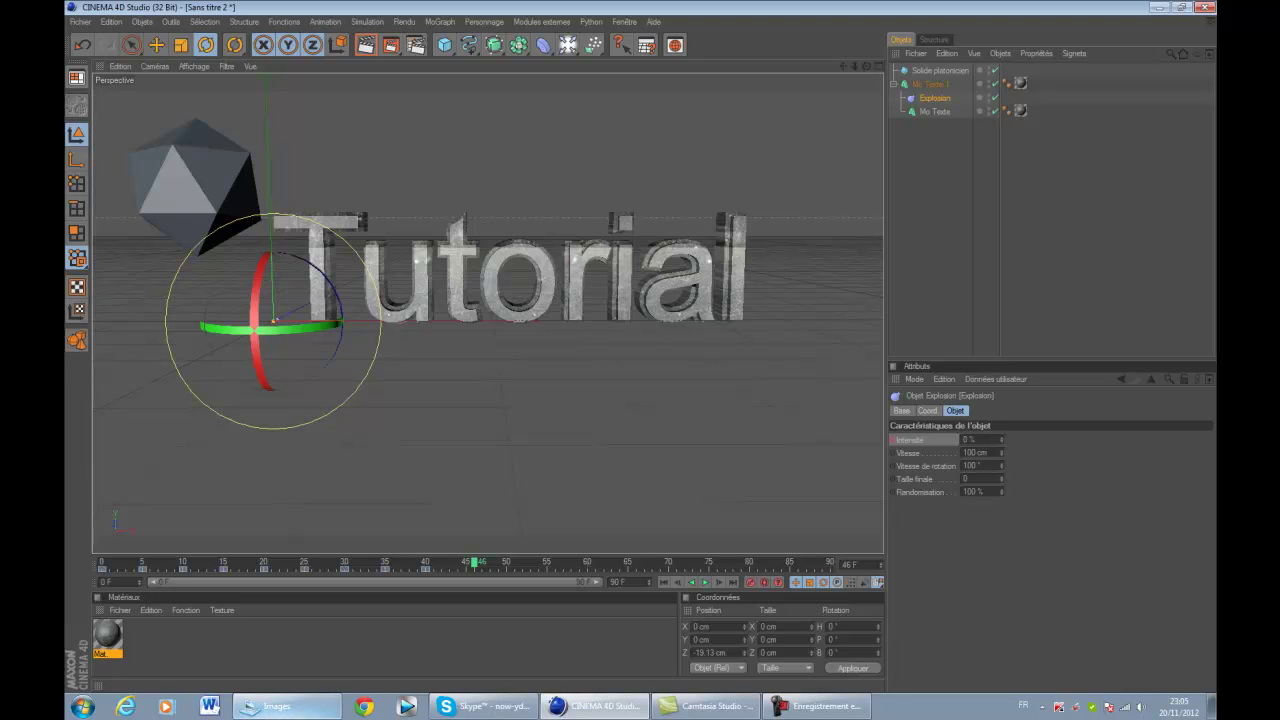
Step: Look at the Images library in Windows Explorer, minimise it, and return the CINEMA 4D timeline to frame 0
click(287, 706)
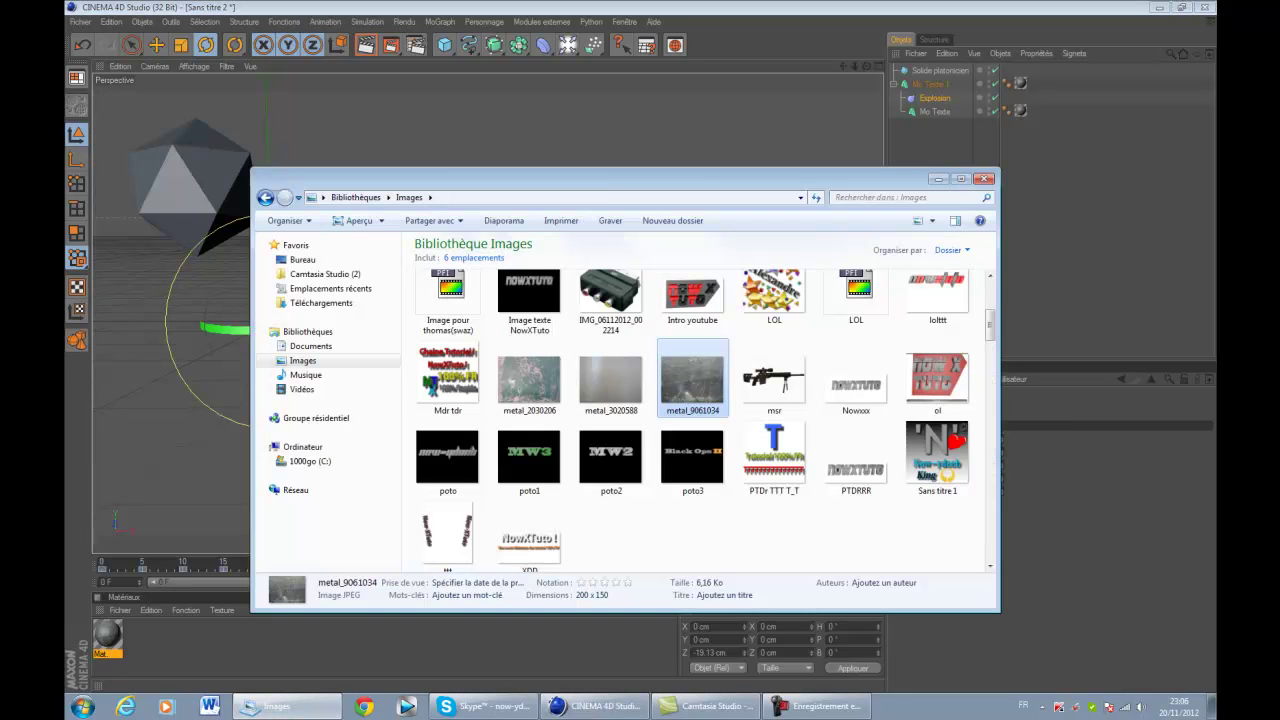
click(938, 179)
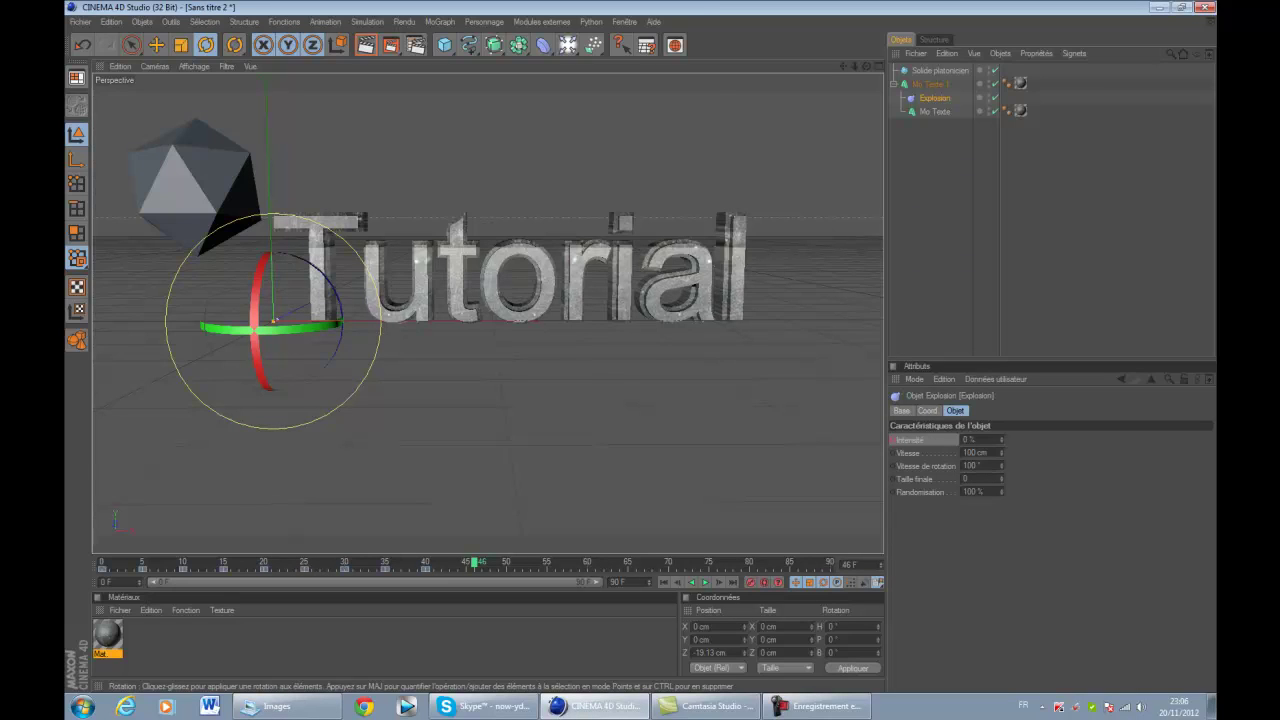
click(102, 563)
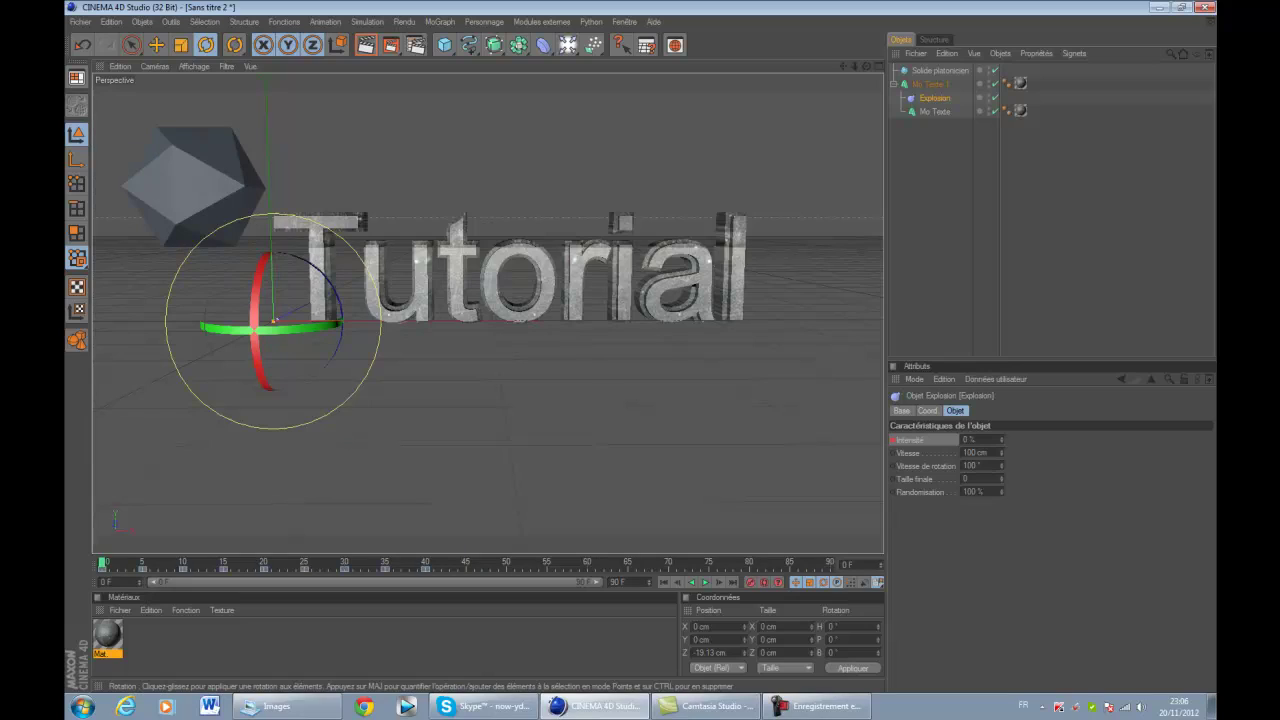